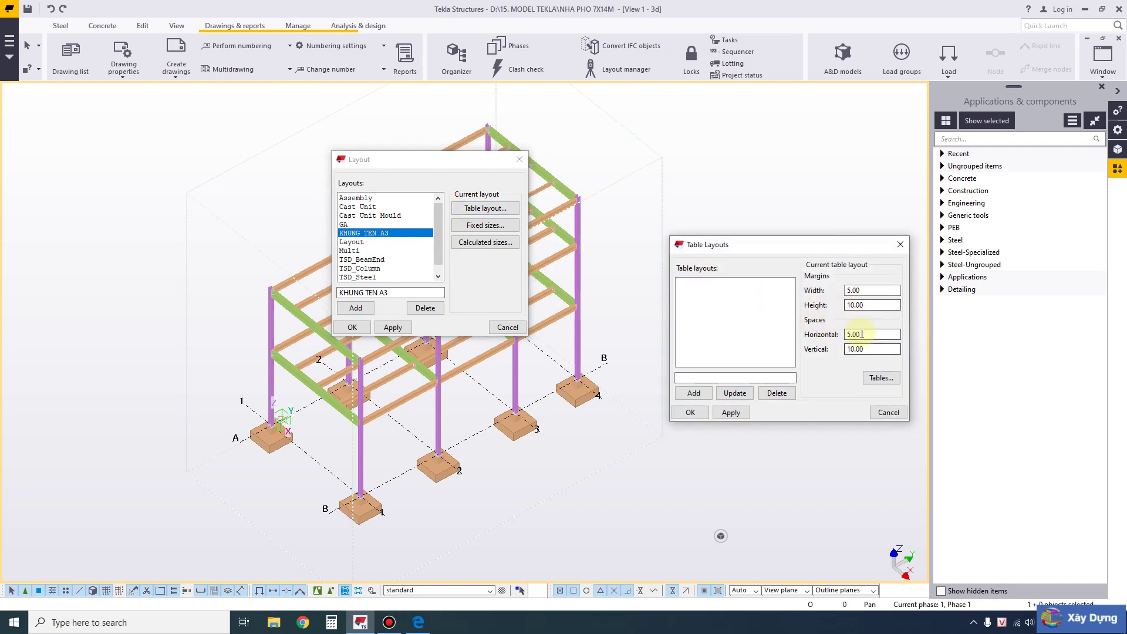
- Set the table layout's width and height margins and its vertical spacing to 0
drag(874, 291, 787, 294)
text(0)
click(879, 305)
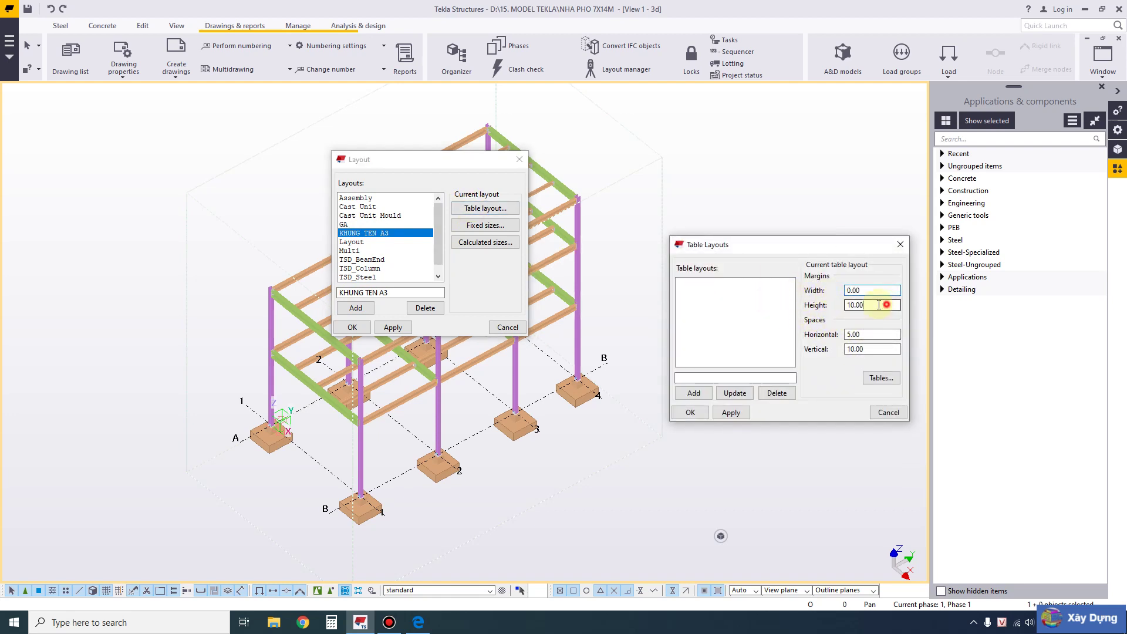
drag(879, 305, 845, 305)
text(00)
text(0)
- Set the table layout's width and height margins and its horizontal and vertical spaces all to 5
drag(875, 349, 819, 338)
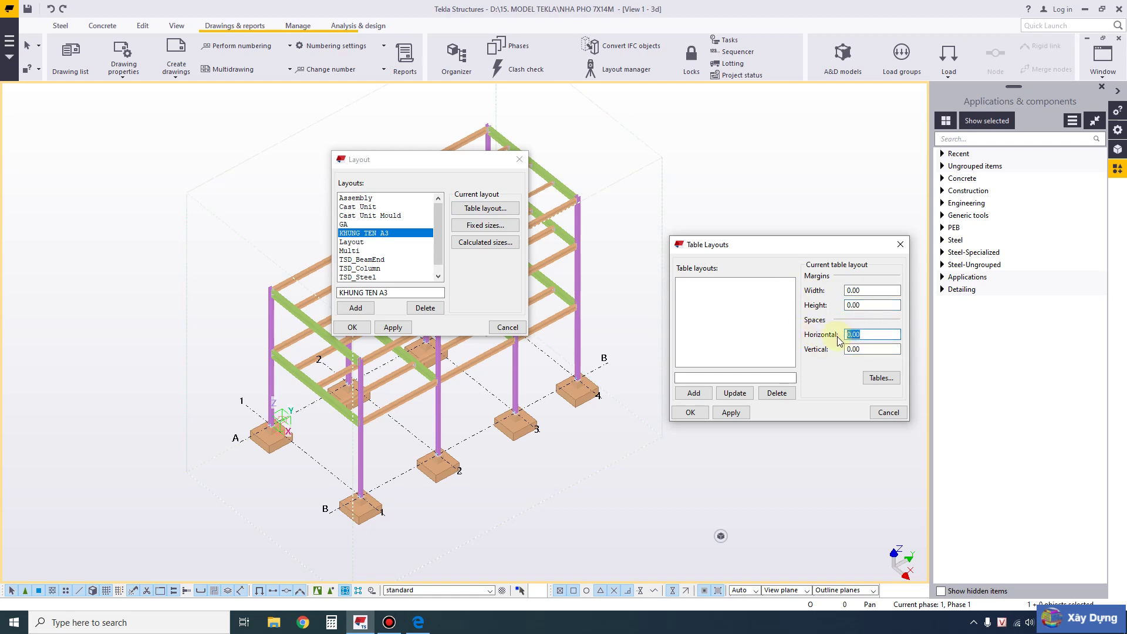
text(5)
drag(864, 349, 838, 351)
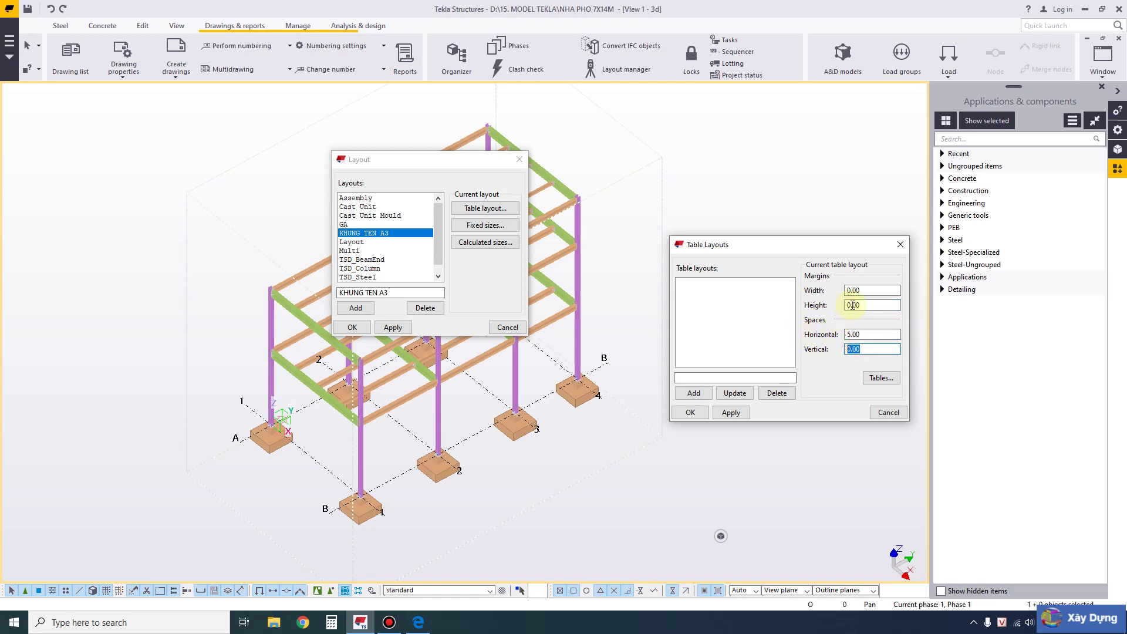
drag(858, 305, 834, 306)
text(5)
drag(865, 348, 831, 350)
- Add a table layout named A3 to the KHUNG TEN A3 layout and select it
click(702, 378)
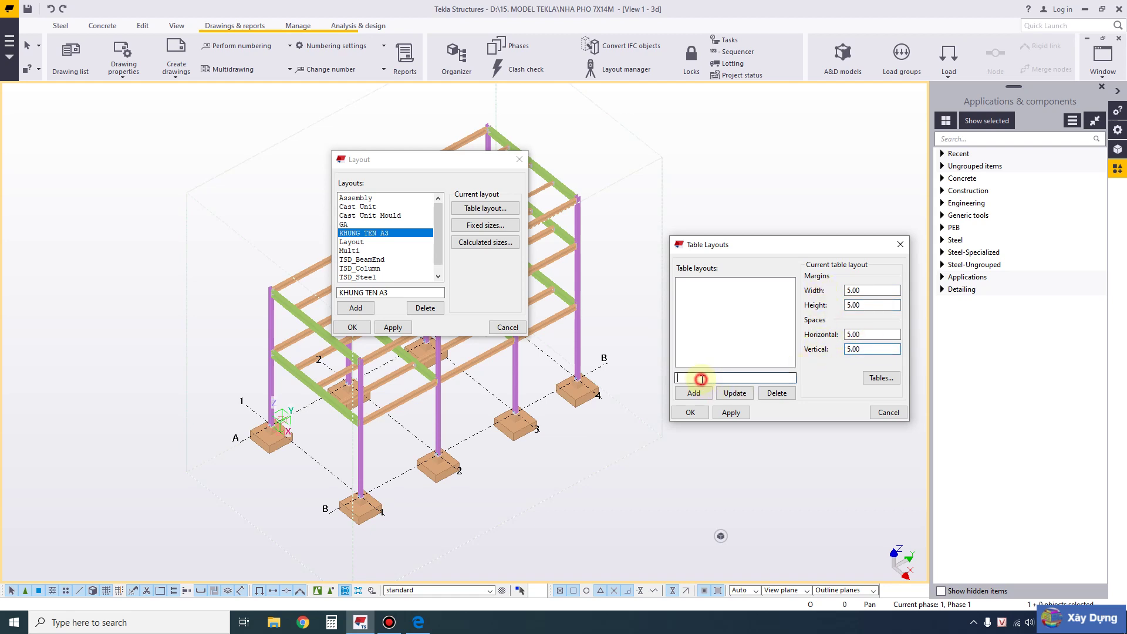
text(A3)
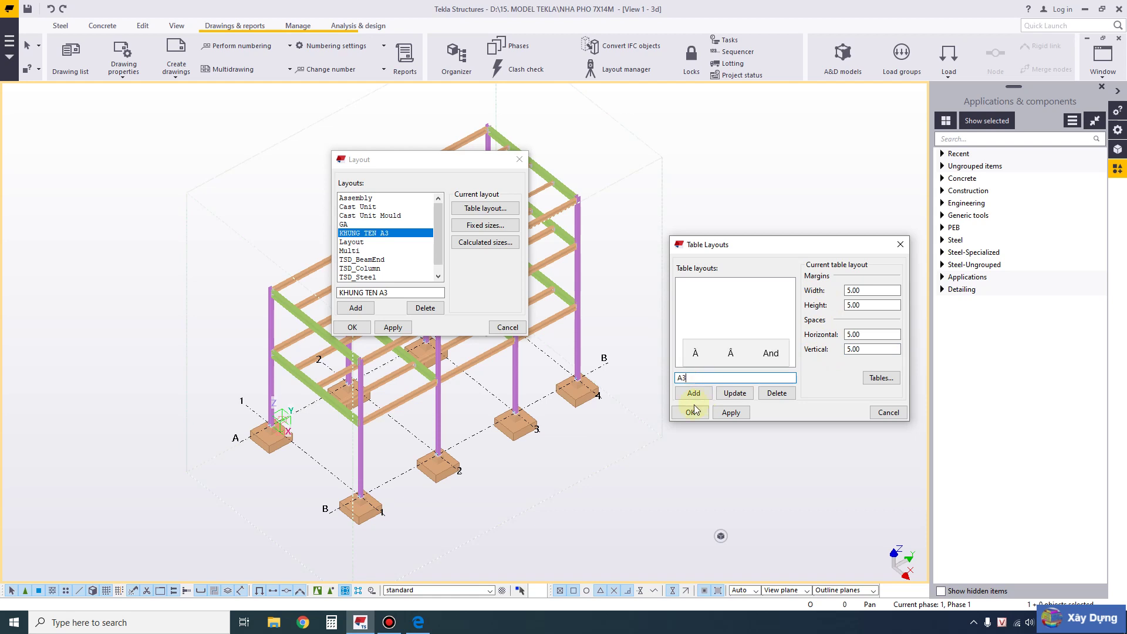
click(693, 392)
click(682, 283)
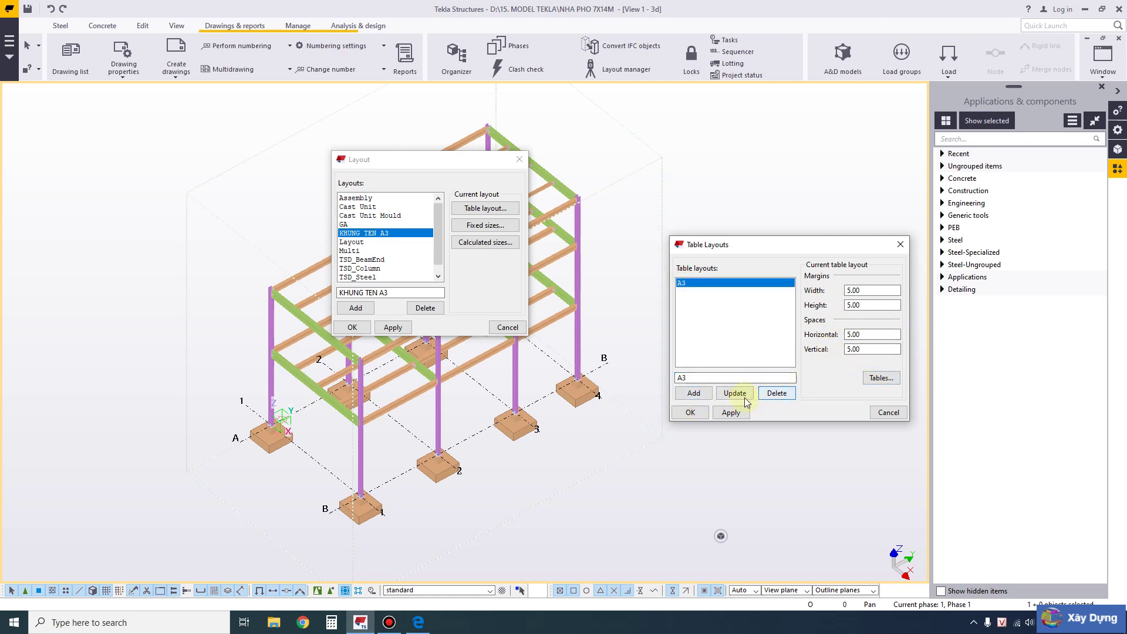
- Open the table selection for the A3 table layout and look through the available tables for the title block template
click(880, 377)
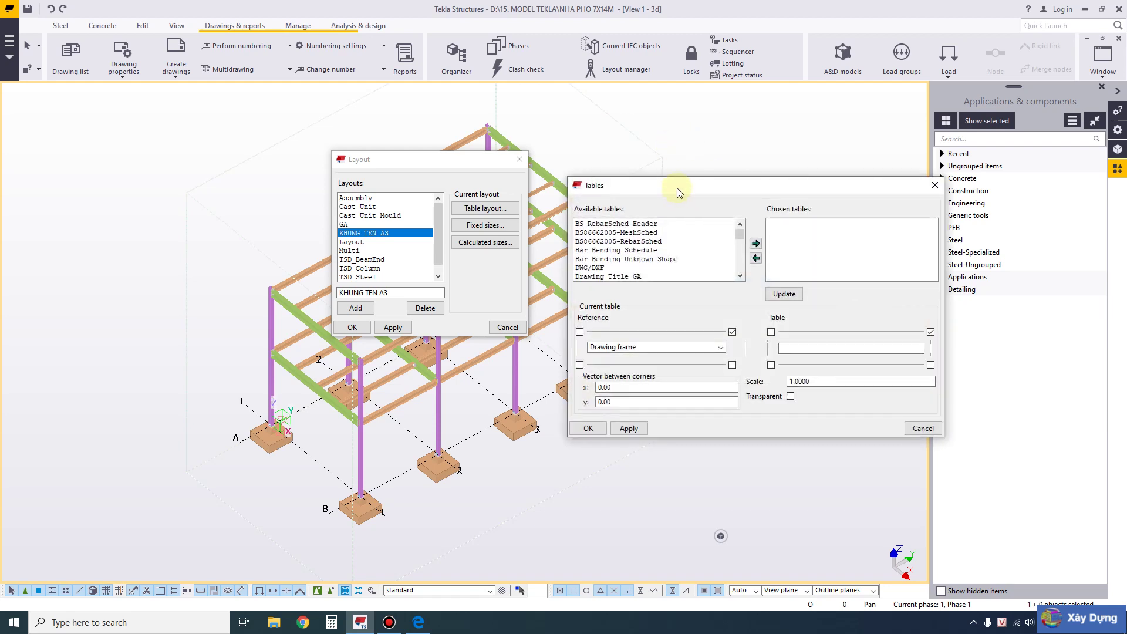
drag(677, 187, 781, 194)
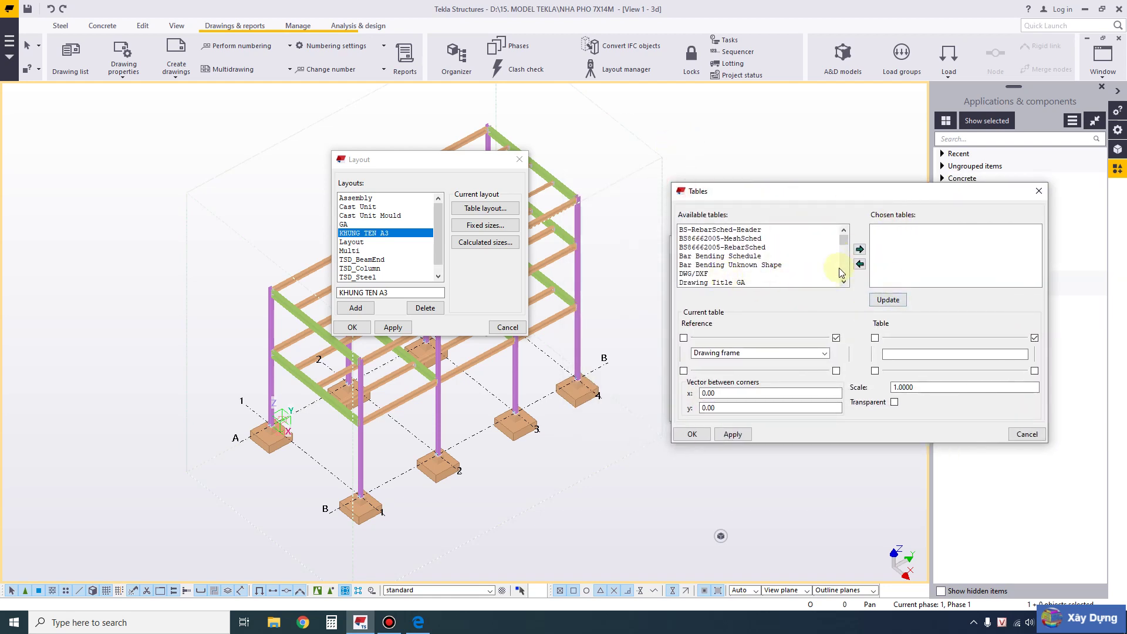
click(748, 265)
scroll(749, 264, down, 2)
scroll(754, 264, down, 5)
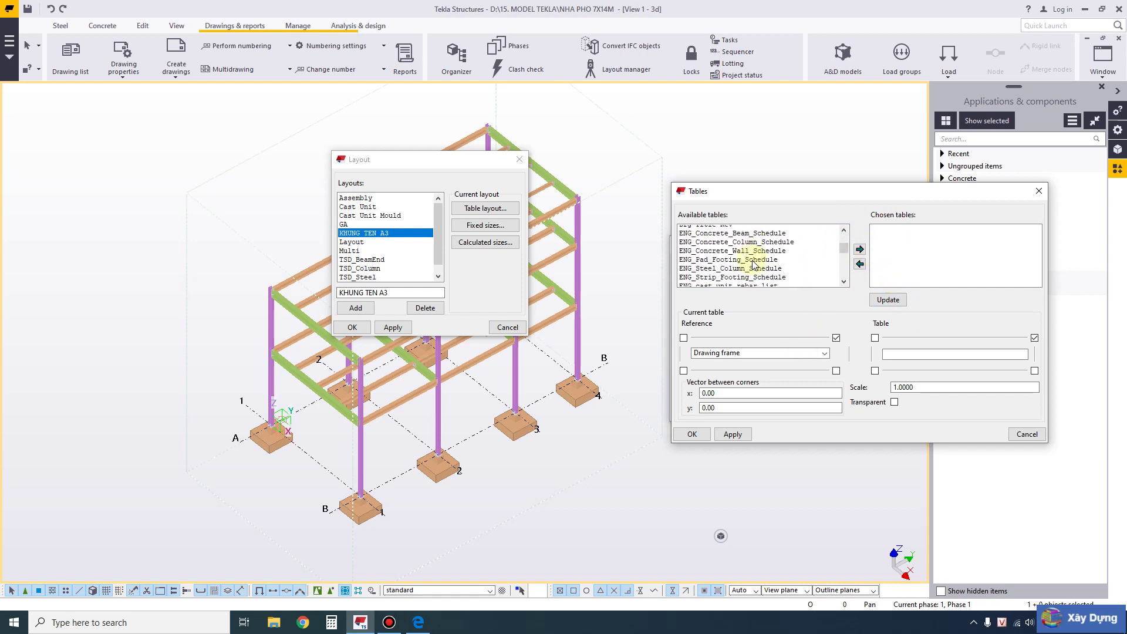
scroll(754, 264, down, 2)
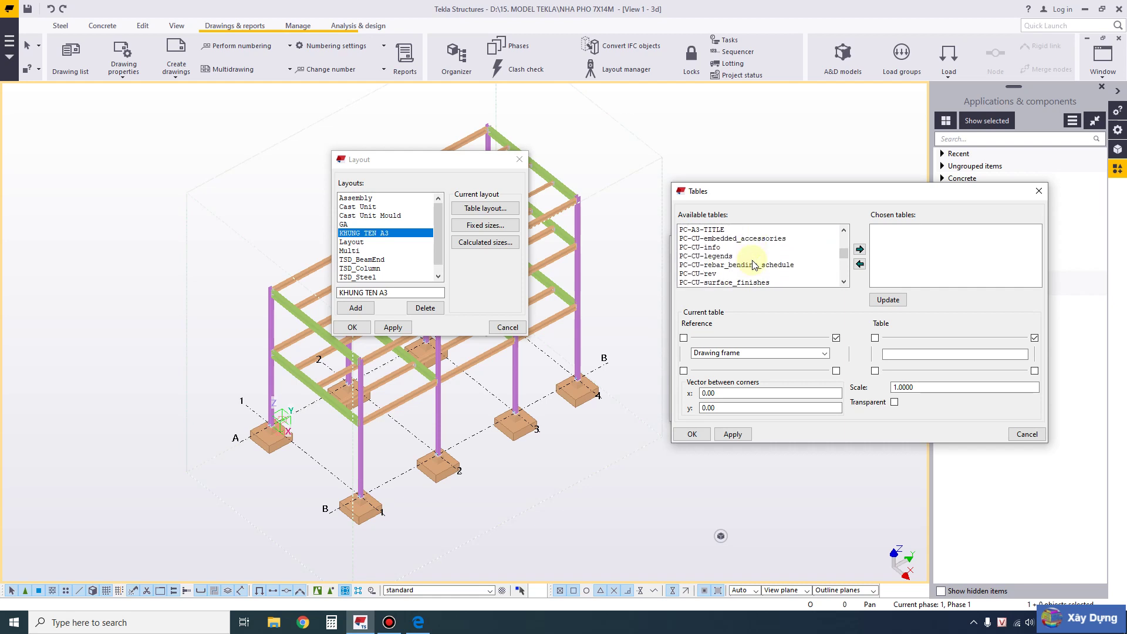
scroll(753, 265, down, 4)
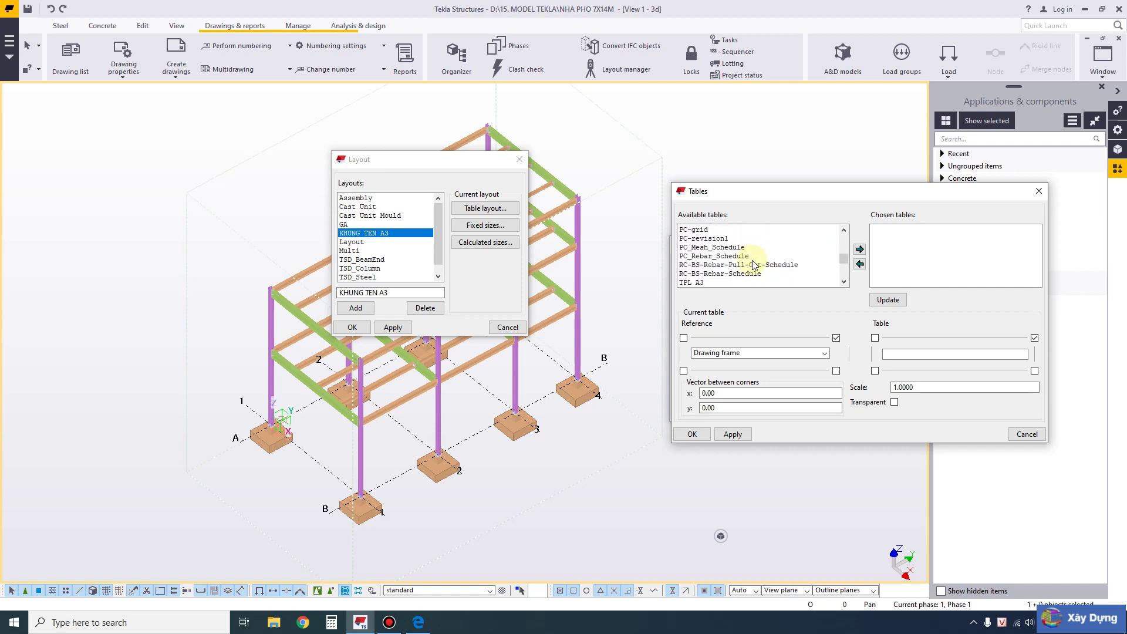
scroll(754, 265, down, 6)
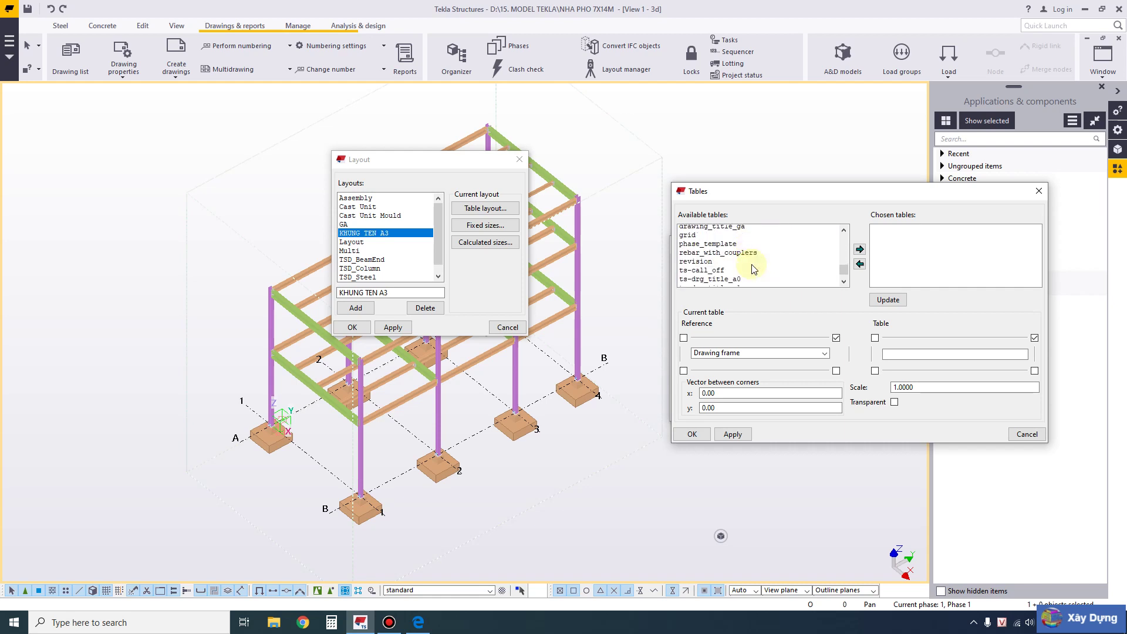
scroll(754, 269, up, 3)
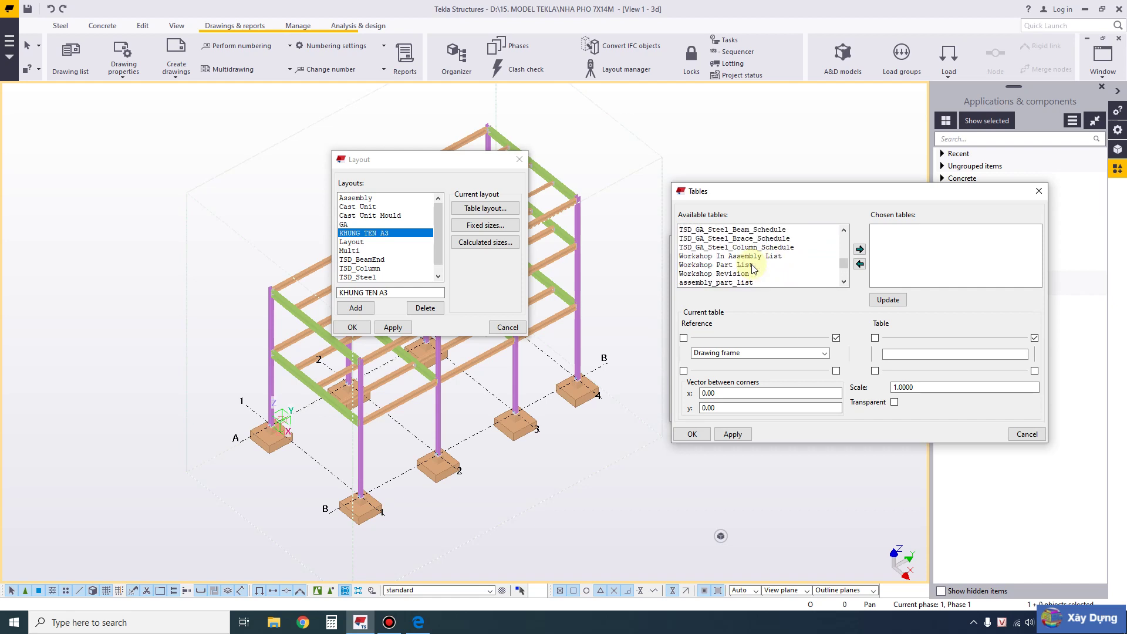
scroll(754, 270, up, 8)
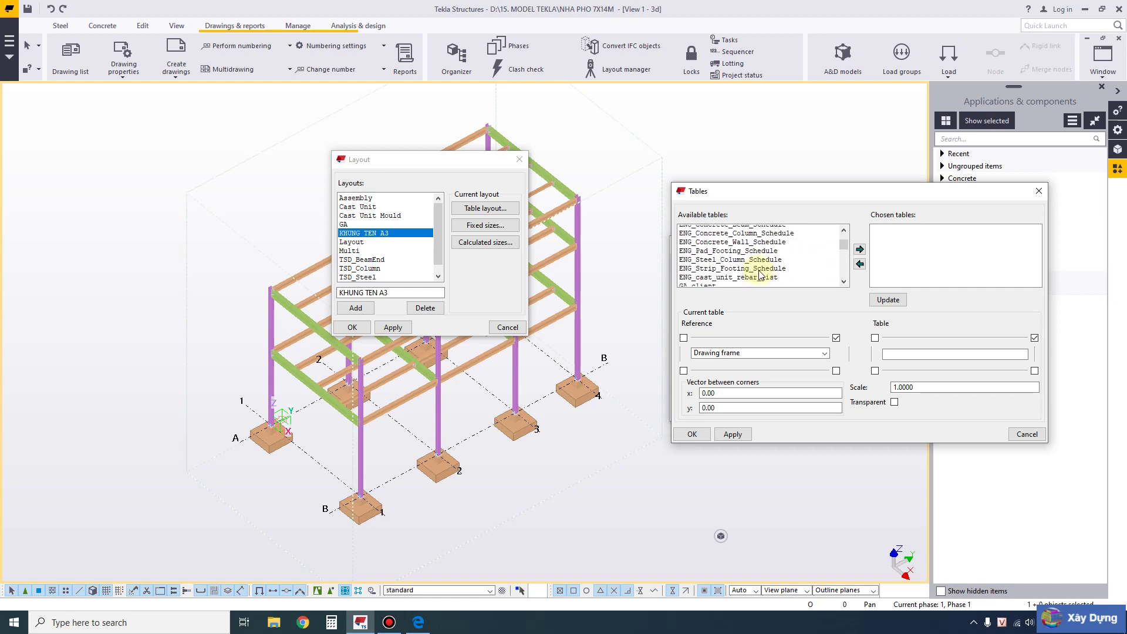
scroll(761, 274, up, 4)
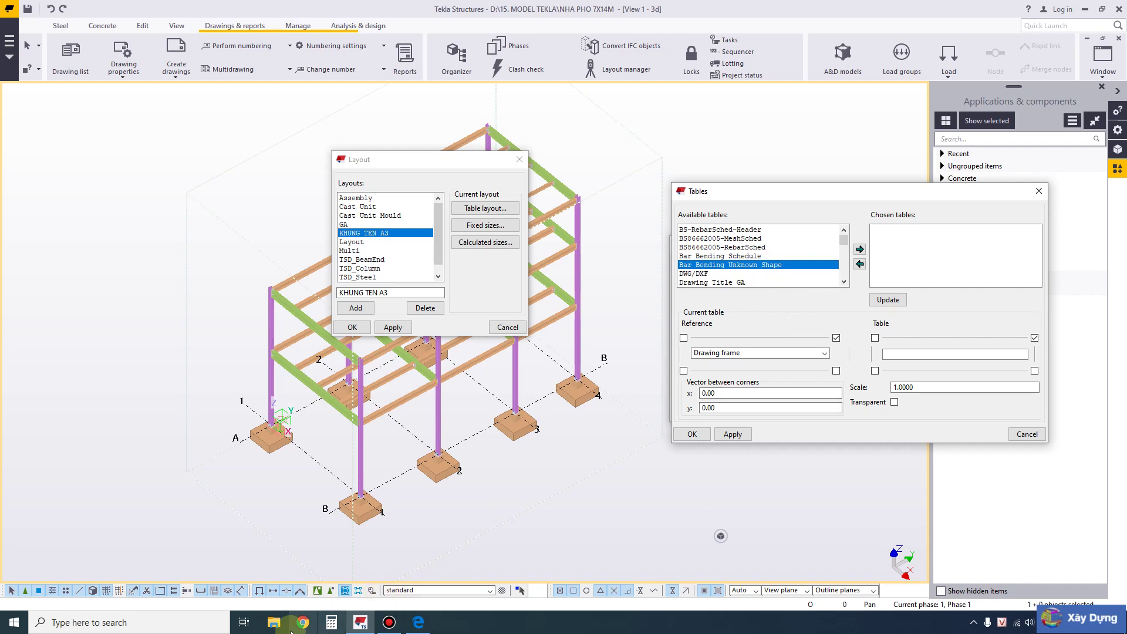
- In File Explorer, copy the file TPL A3.tpl from the model folder D:\15. MODEL TEKLA\NHA PHO 7X14M
click(273, 622)
click(325, 487)
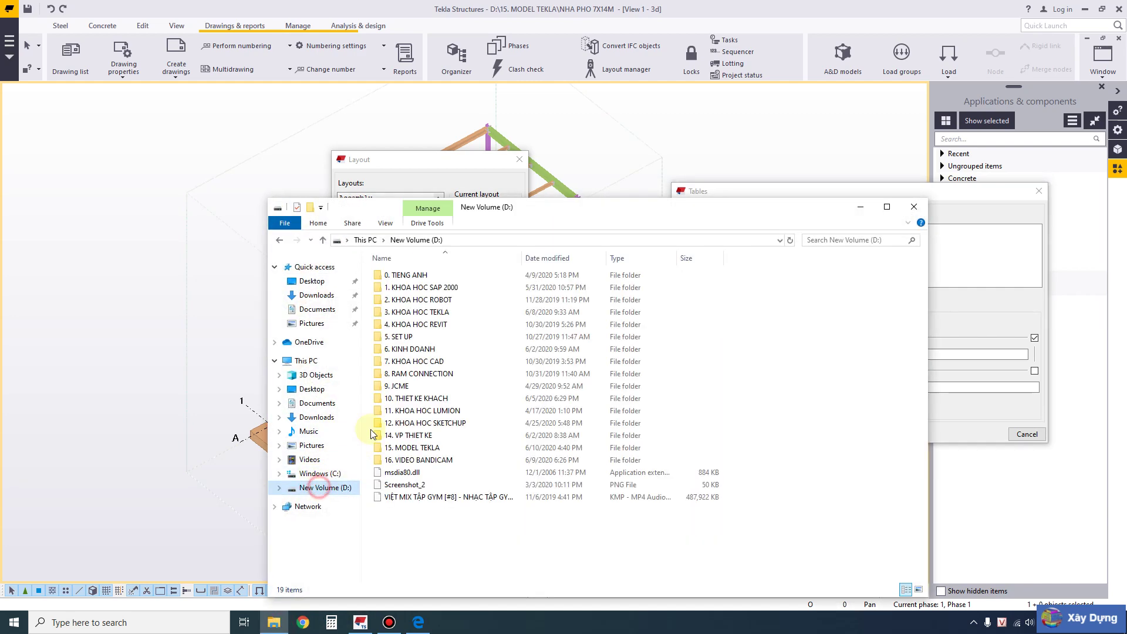
double_click(421, 448)
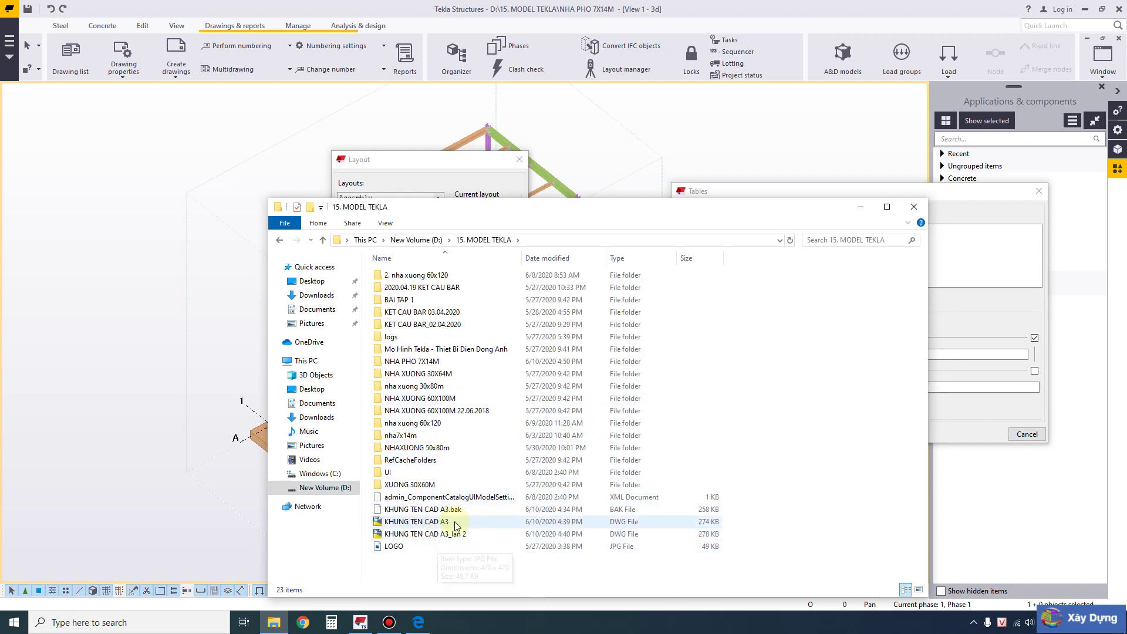
double_click(411, 361)
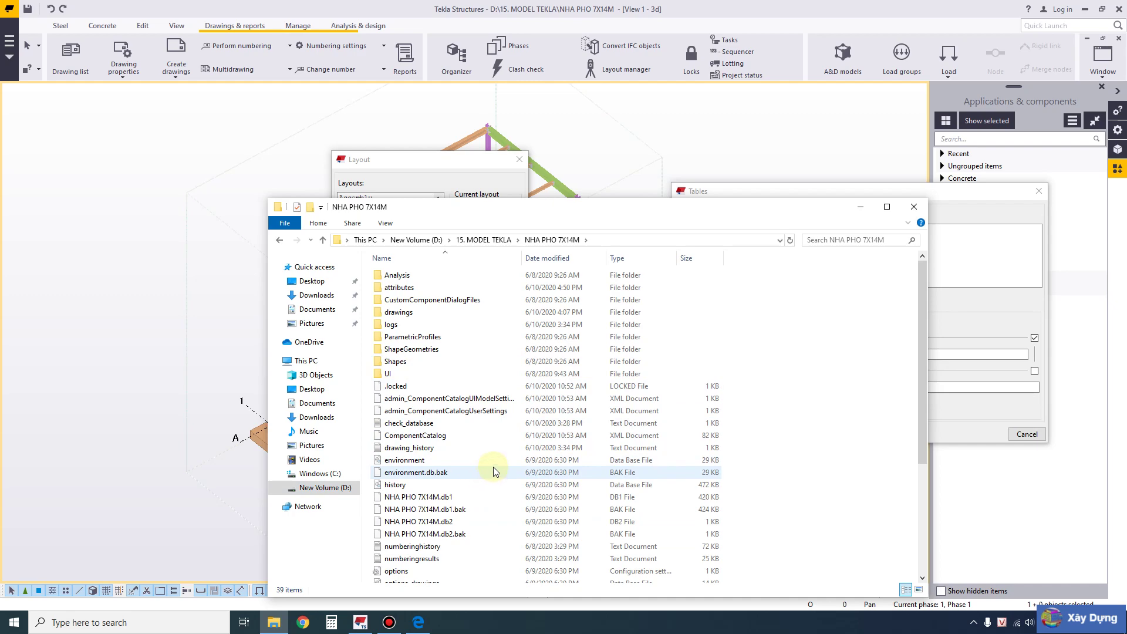
scroll(493, 464, down, 5)
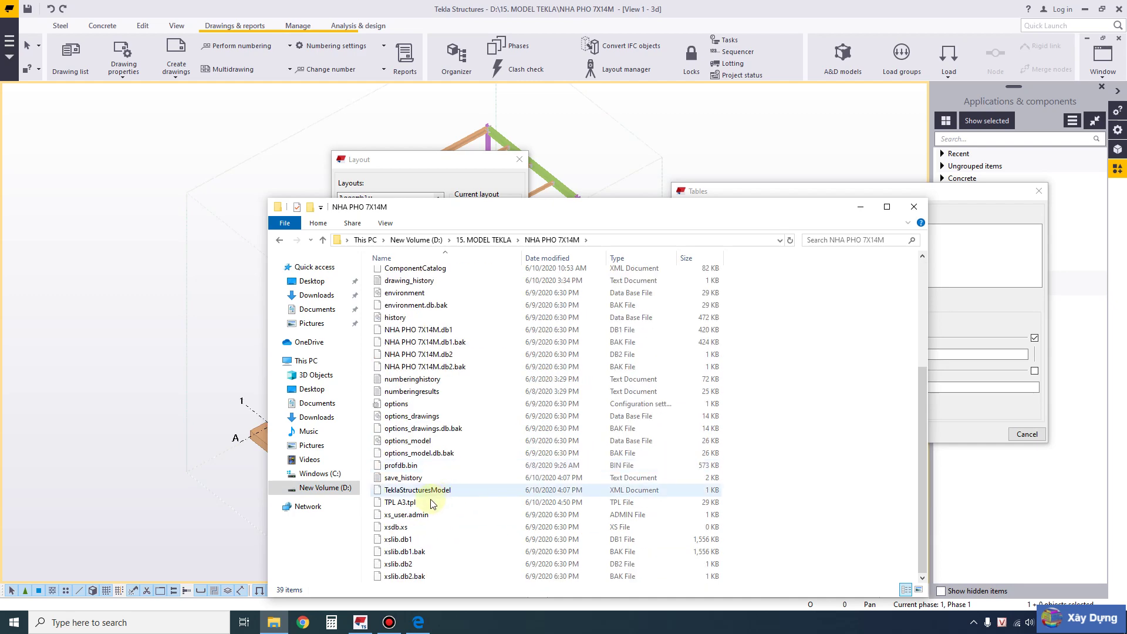
right_click(431, 503)
click(439, 433)
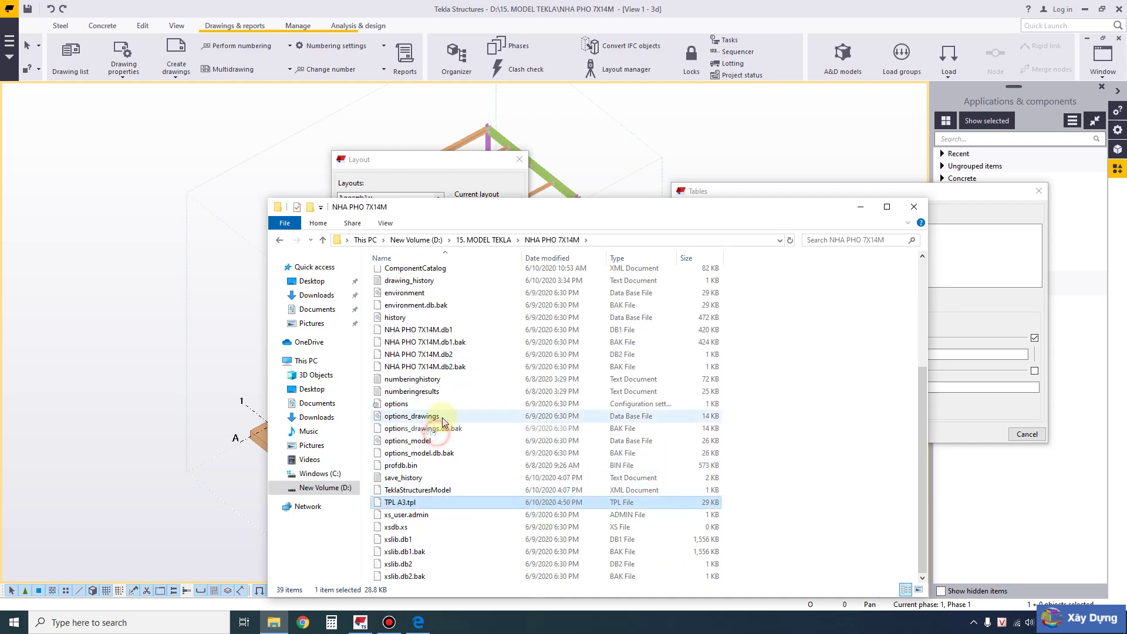
- Paste the copied template file into the model's attributes folder and return to Tekla Structures
scroll(443, 421, up, 5)
double_click(411, 280)
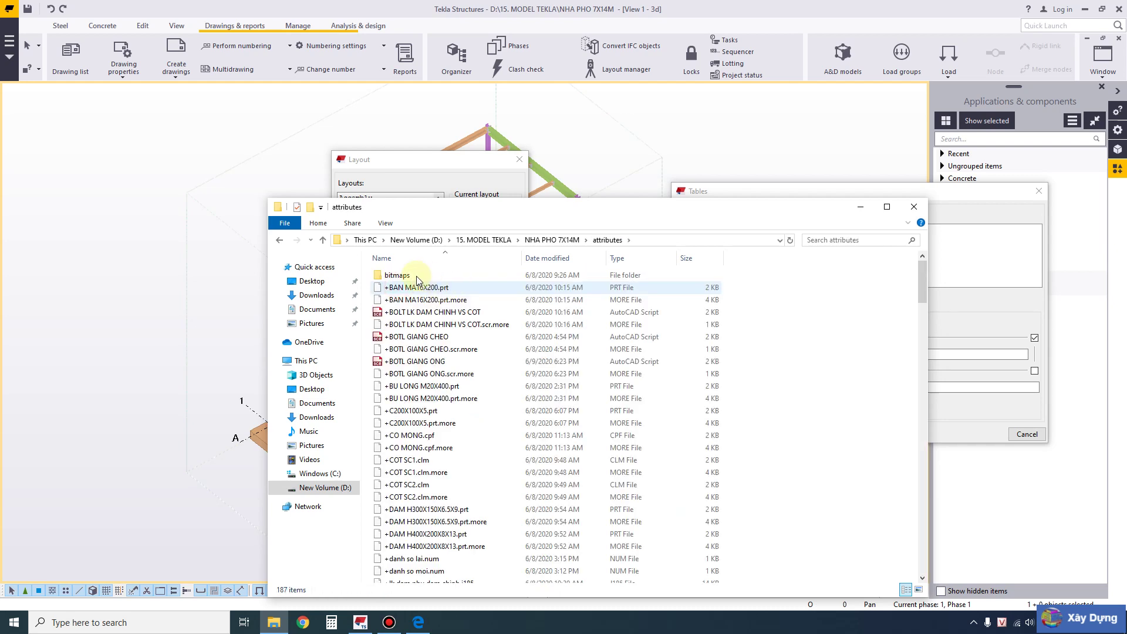
right_click(745, 338)
click(787, 434)
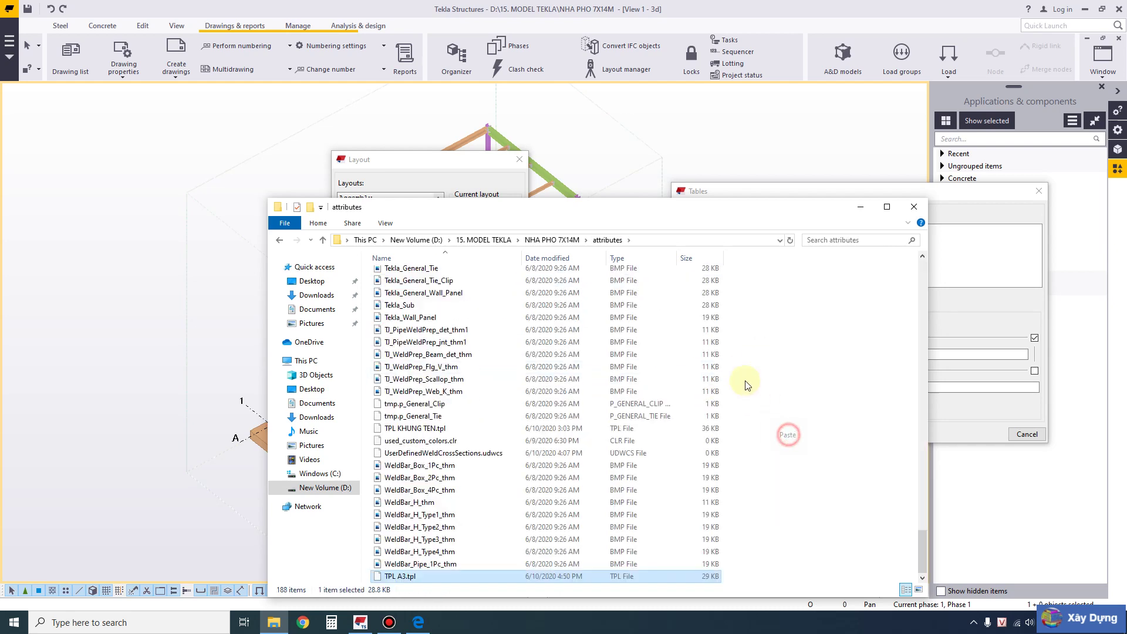
click(907, 215)
- Add the TPL A3 template to the chosen tables of the A3 table layout and update the current table
scroll(738, 267, down, 3)
scroll(740, 271, up, 3)
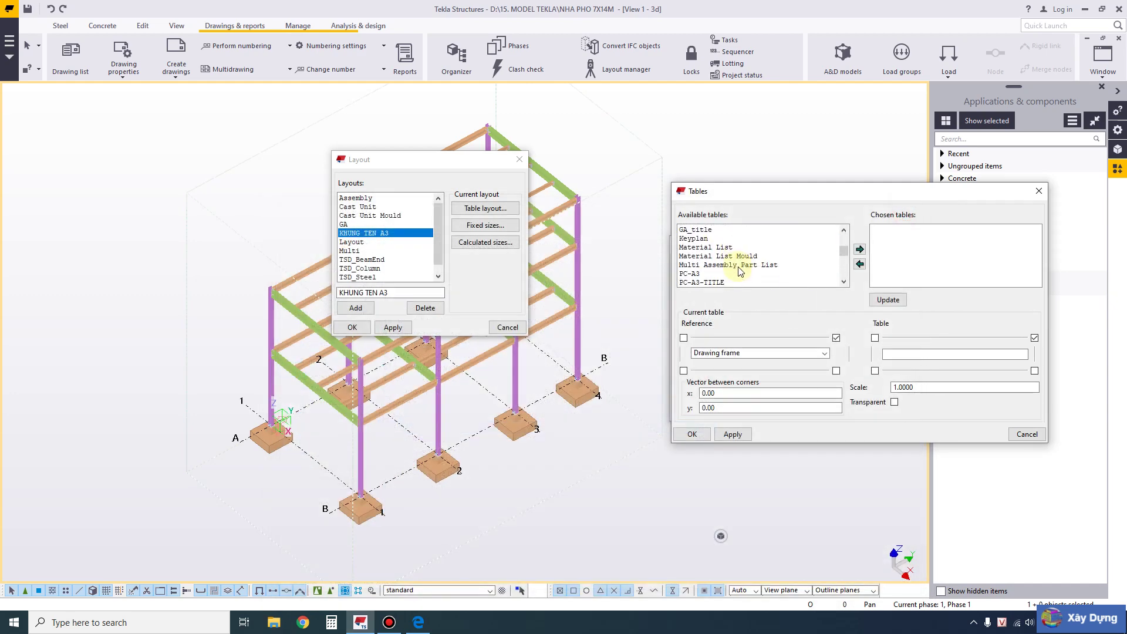
scroll(704, 273, down, 5)
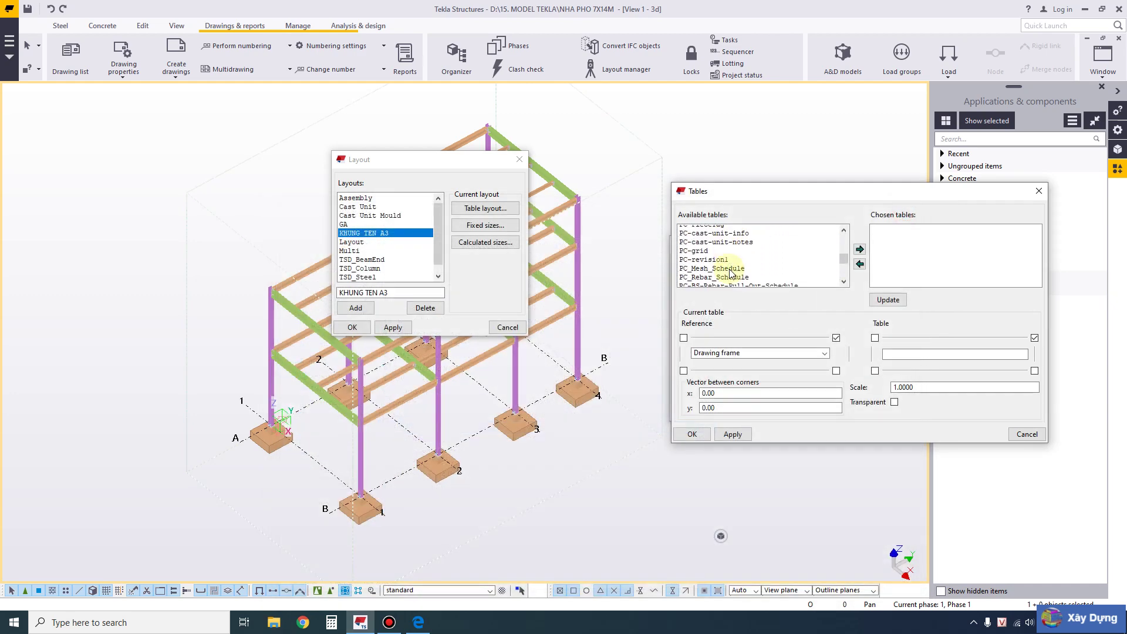
scroll(722, 270, down, 2)
scroll(710, 263, up, 2)
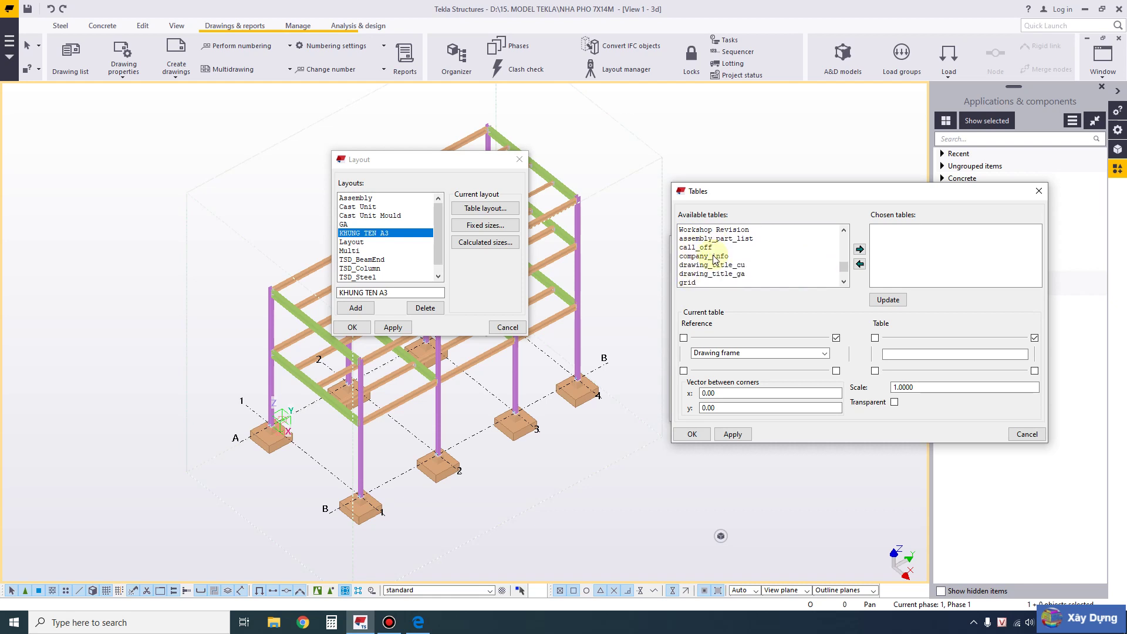
scroll(711, 269, down, 4)
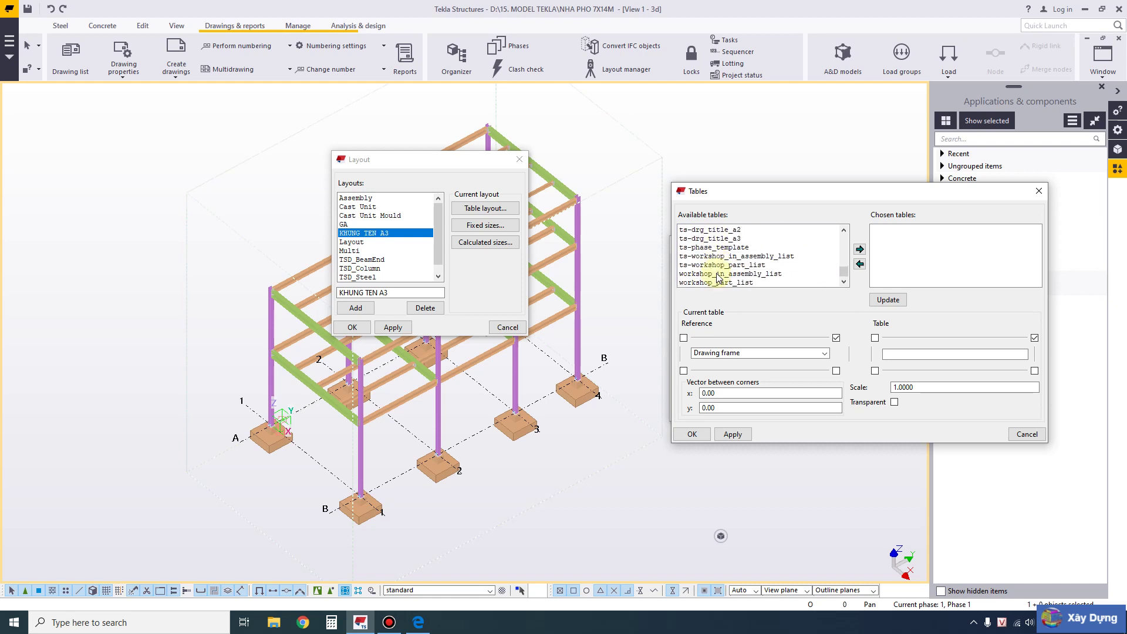
scroll(716, 276, up, 5)
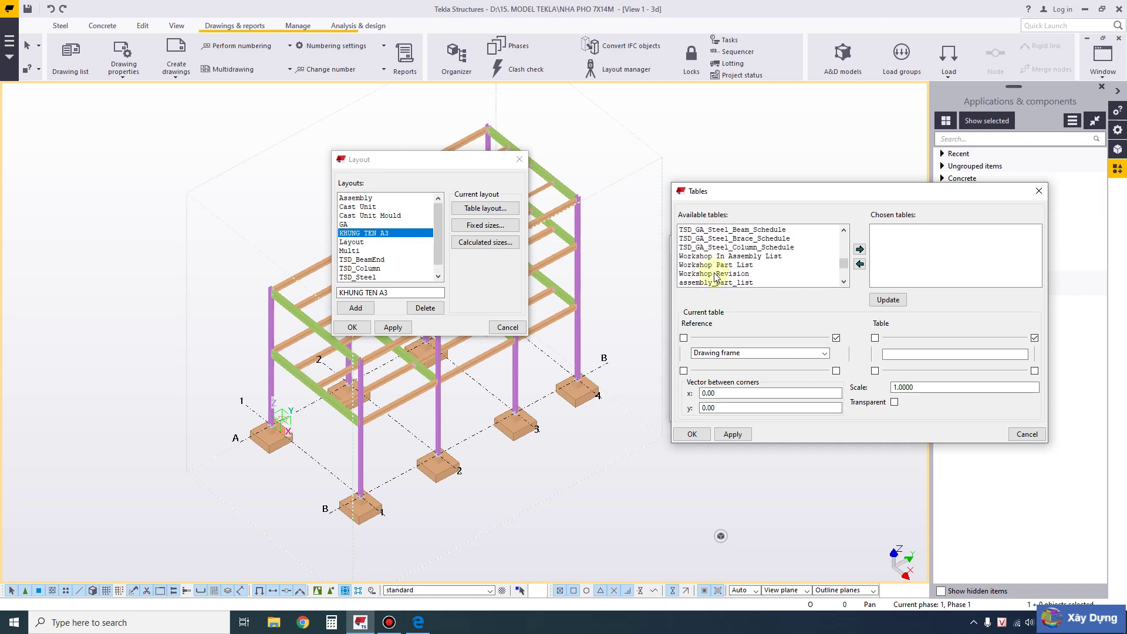
click(696, 247)
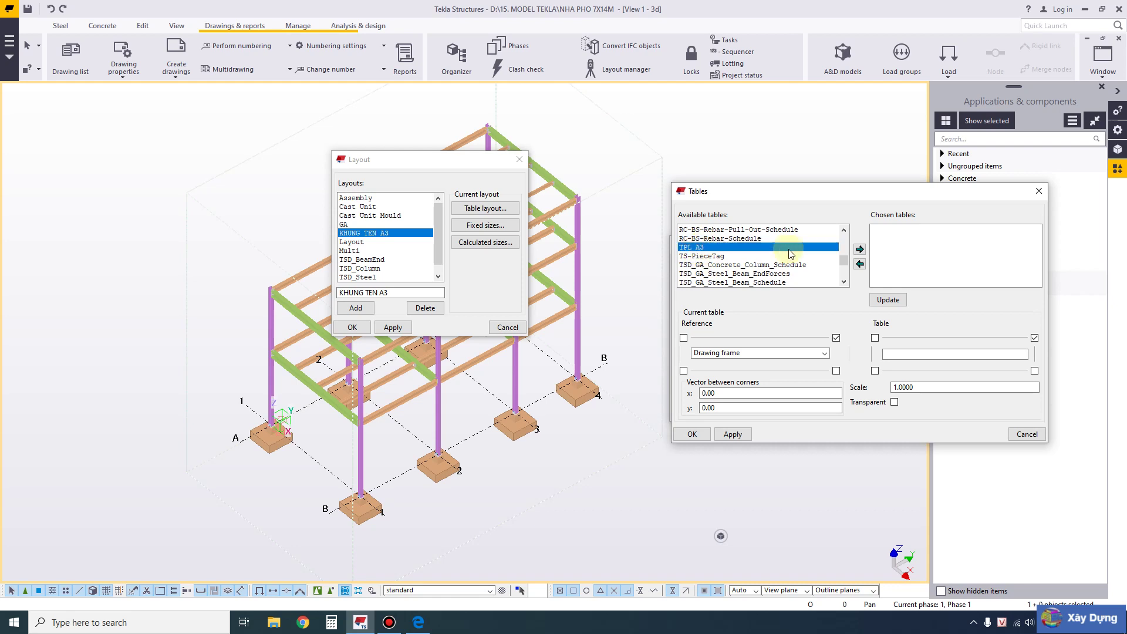
click(860, 249)
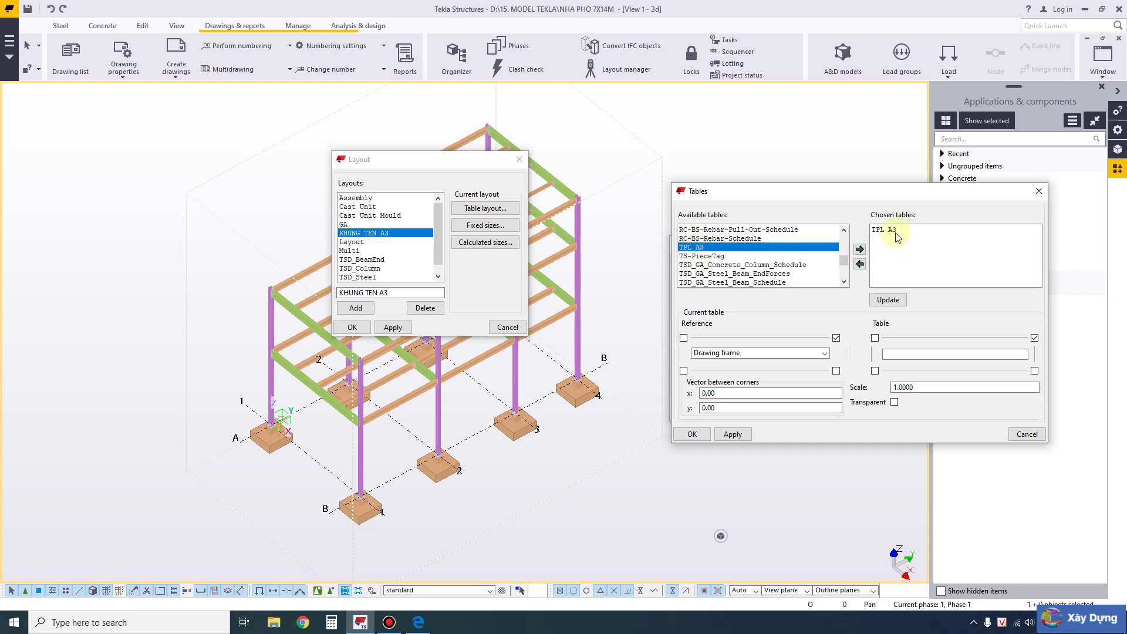
click(888, 299)
- Enable the table's lower-right corner as its attachment corner, and apply and confirm the table settings
click(1034, 371)
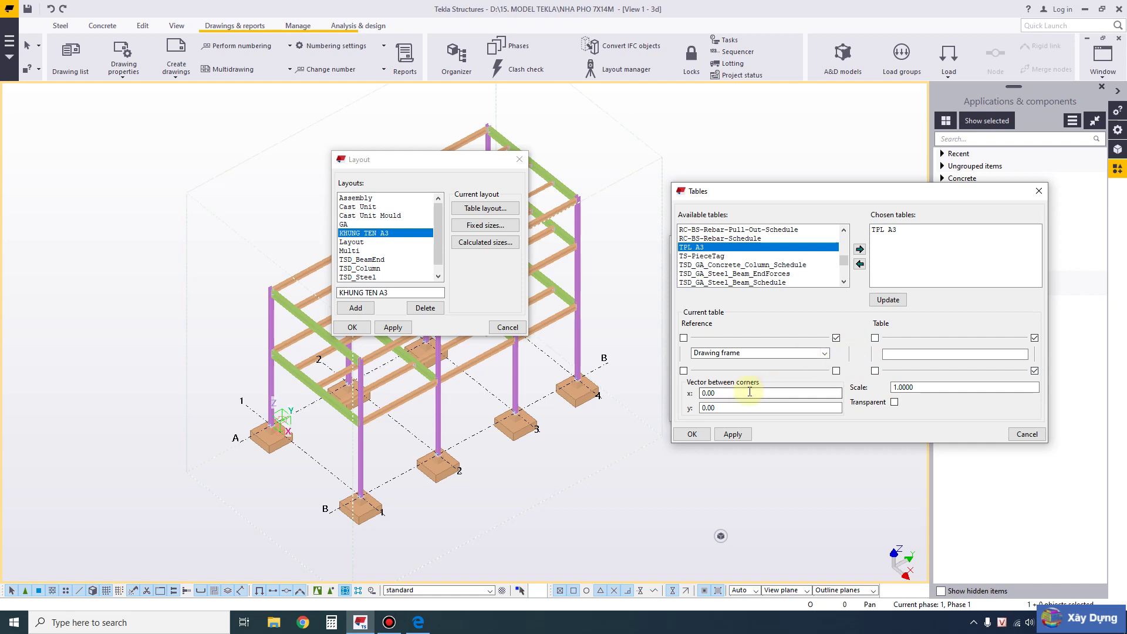
drag(749, 392, 703, 402)
click(894, 402)
click(792, 393)
click(894, 402)
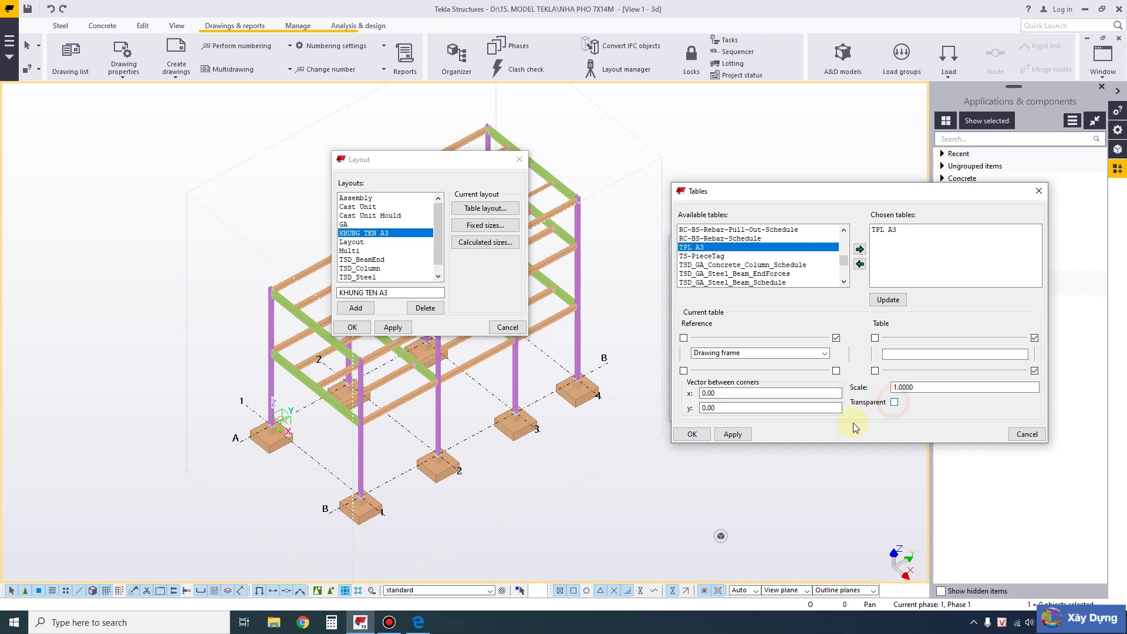
click(732, 434)
click(692, 434)
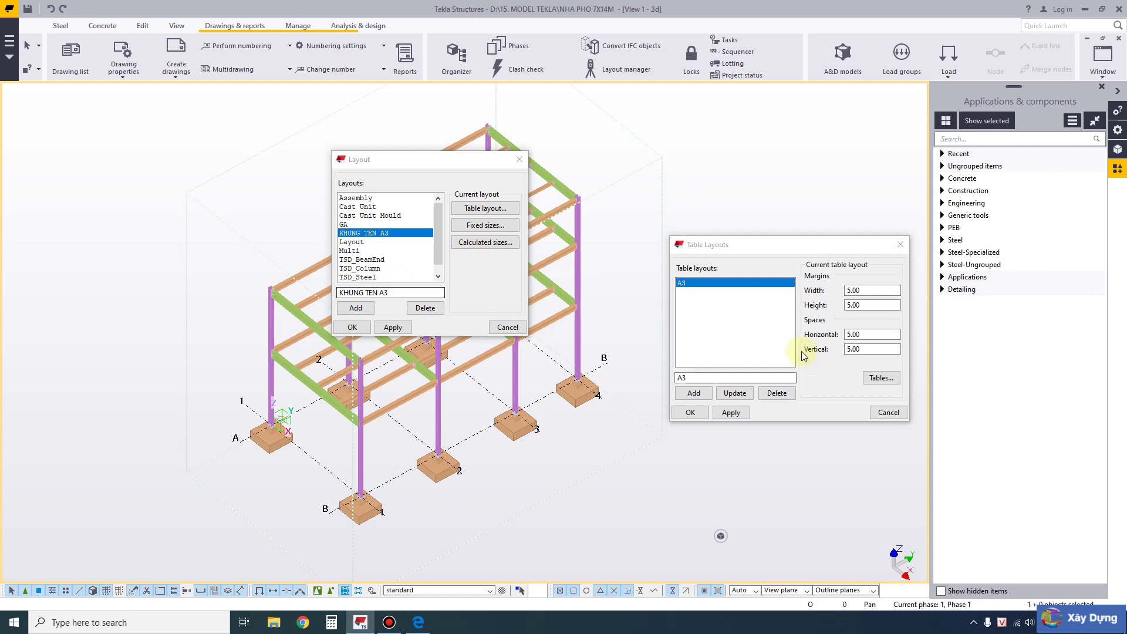
- Add a second table layout named A3 GA to the KHUNG TEN A3 layout
click(703, 281)
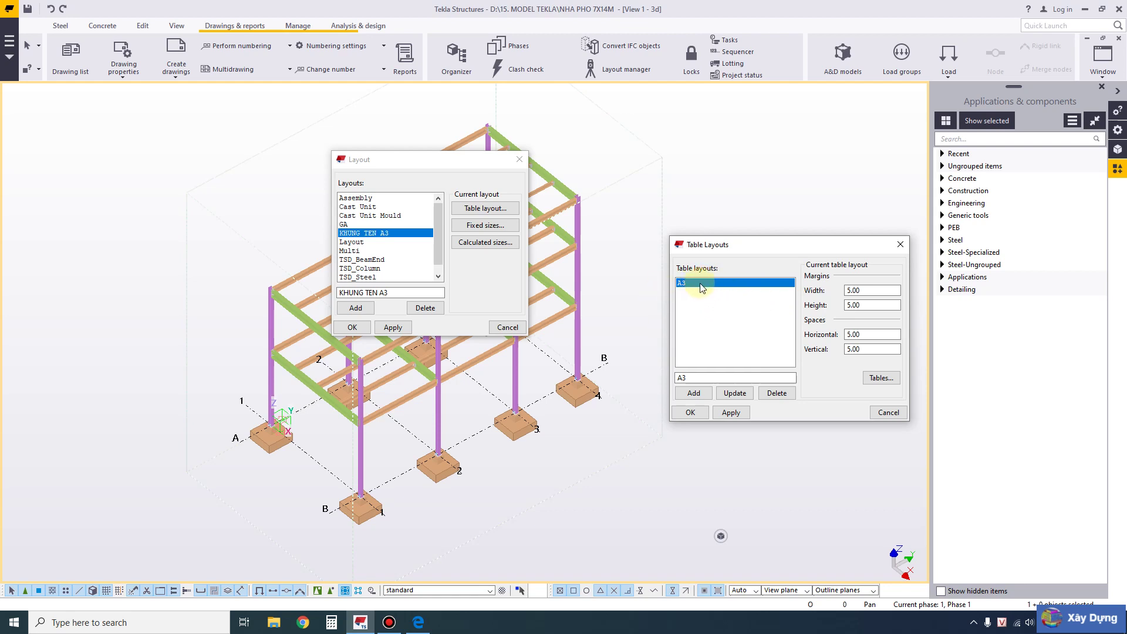
click(696, 378)
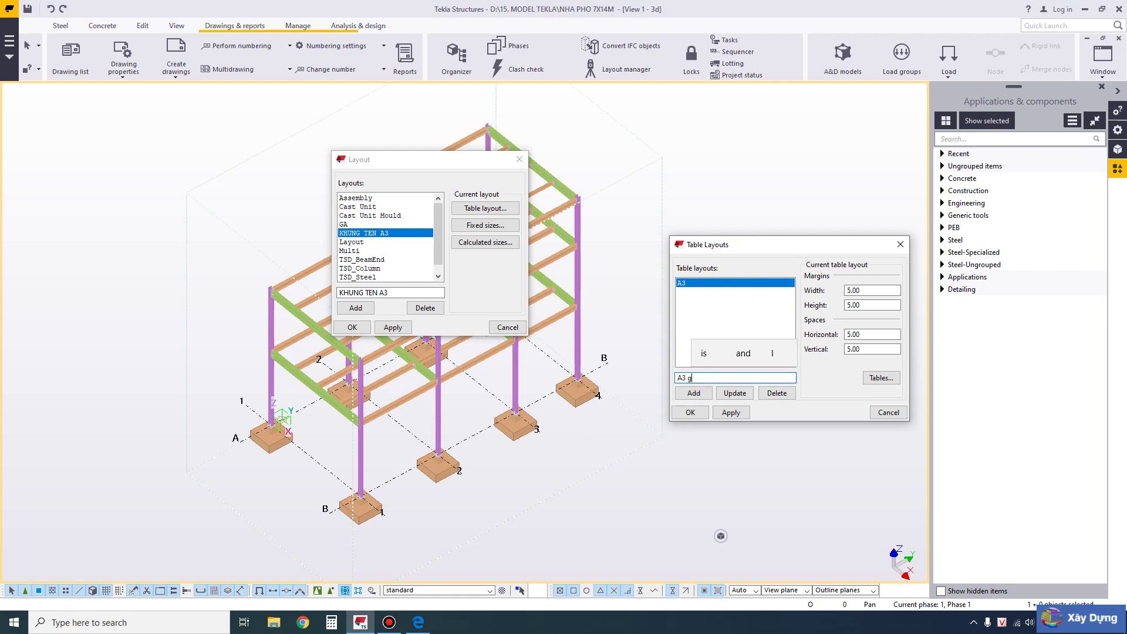
text(ga)
key(BackSpace)
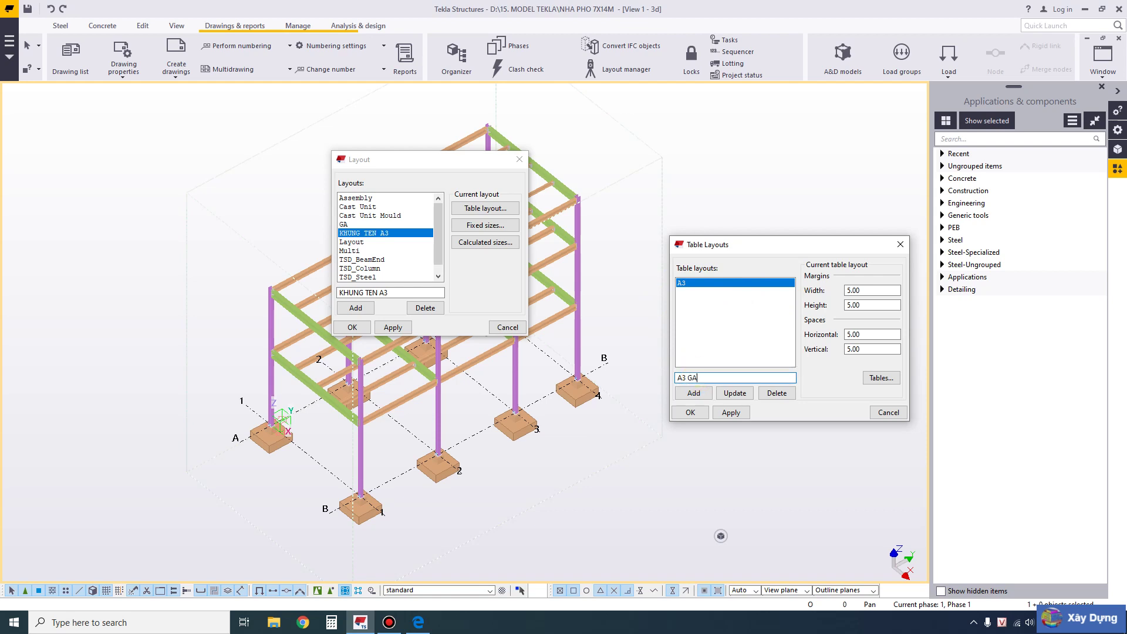
click(734, 392)
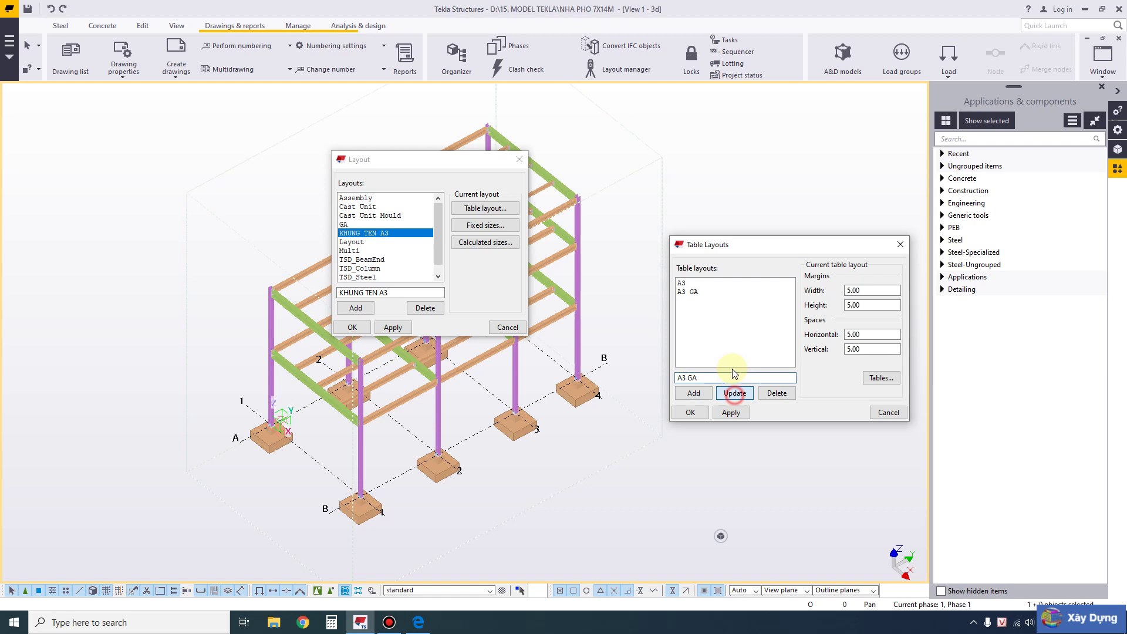
- Add the TPL A3 template to the chosen tables of the A3 GA table layout
click(691, 297)
click(873, 379)
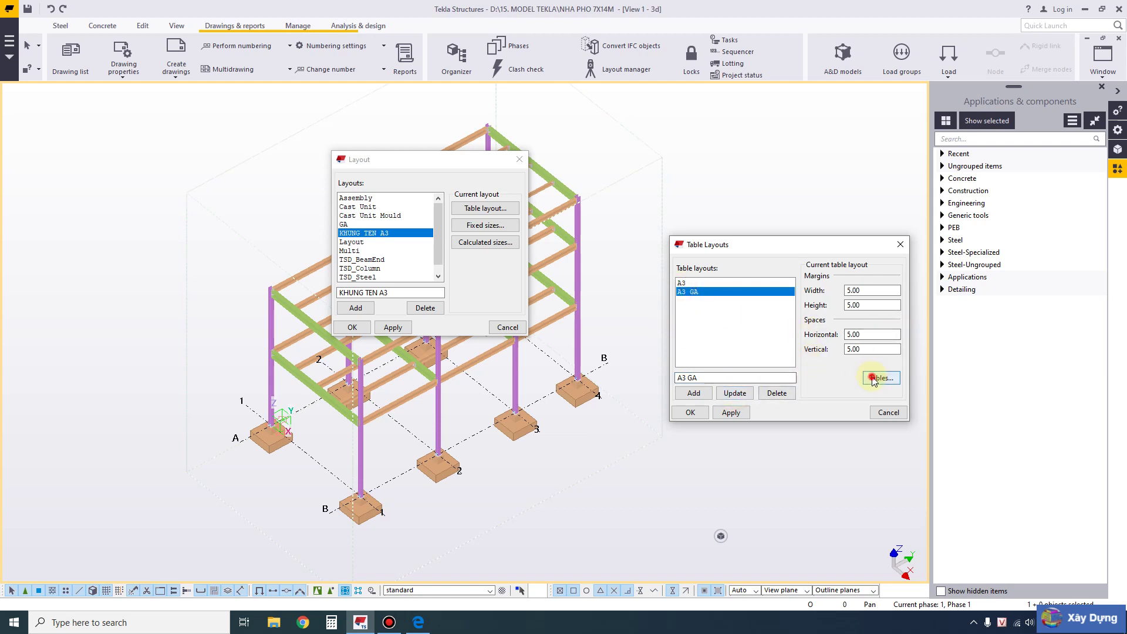
scroll(722, 254, down, 3)
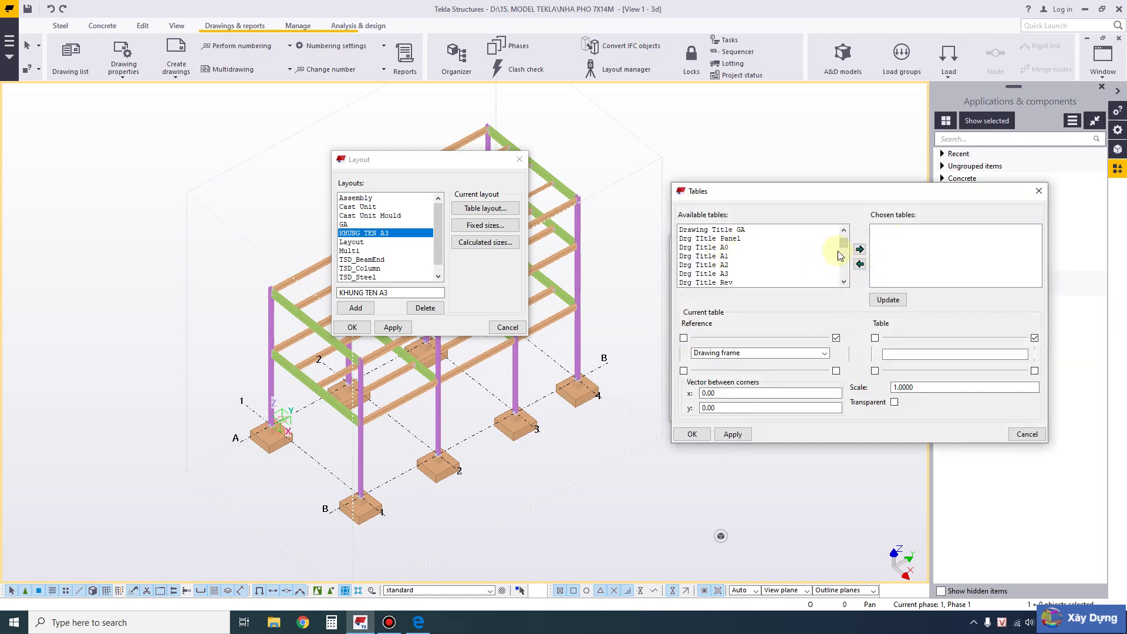
scroll(843, 284, down, 10)
scroll(701, 265, up, 2)
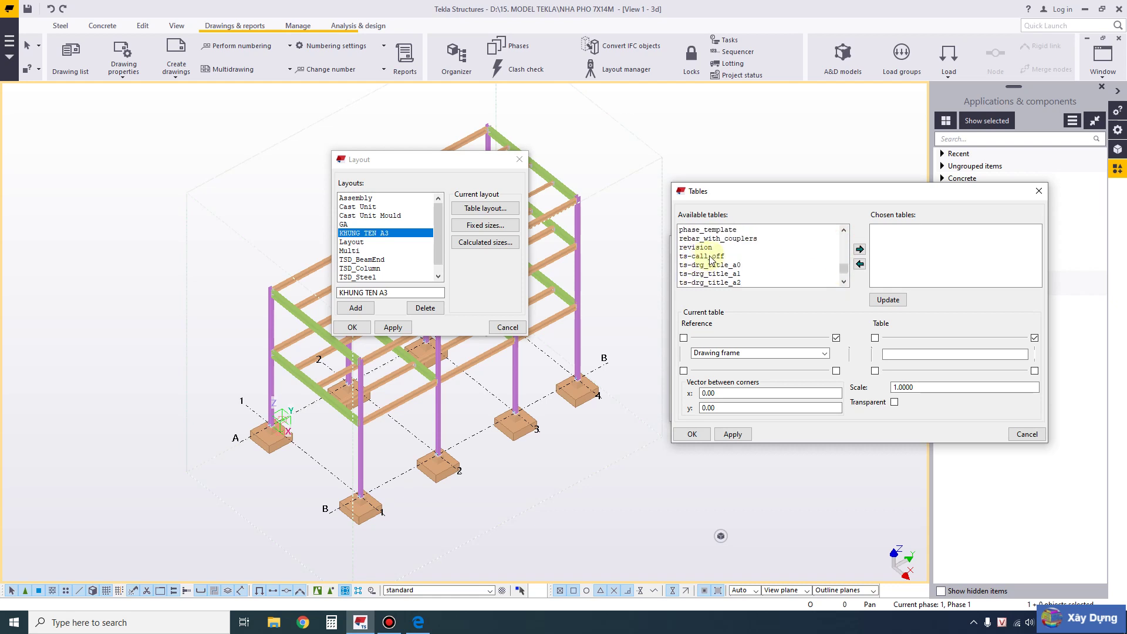
scroll(711, 258, down, 2)
scroll(725, 271, up, 6)
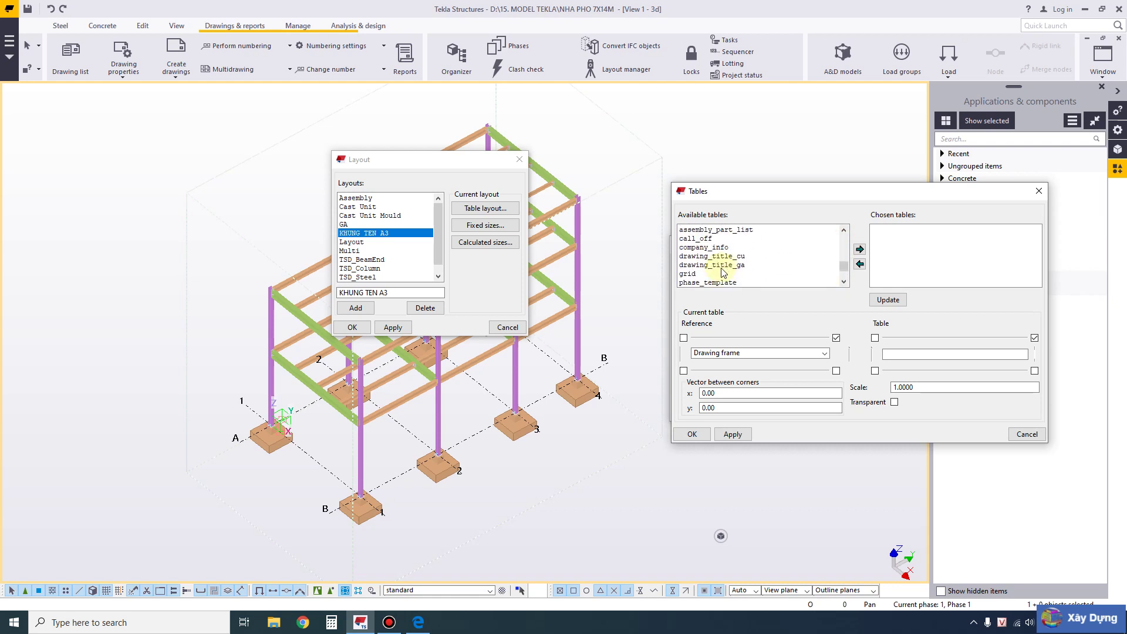
click(694, 247)
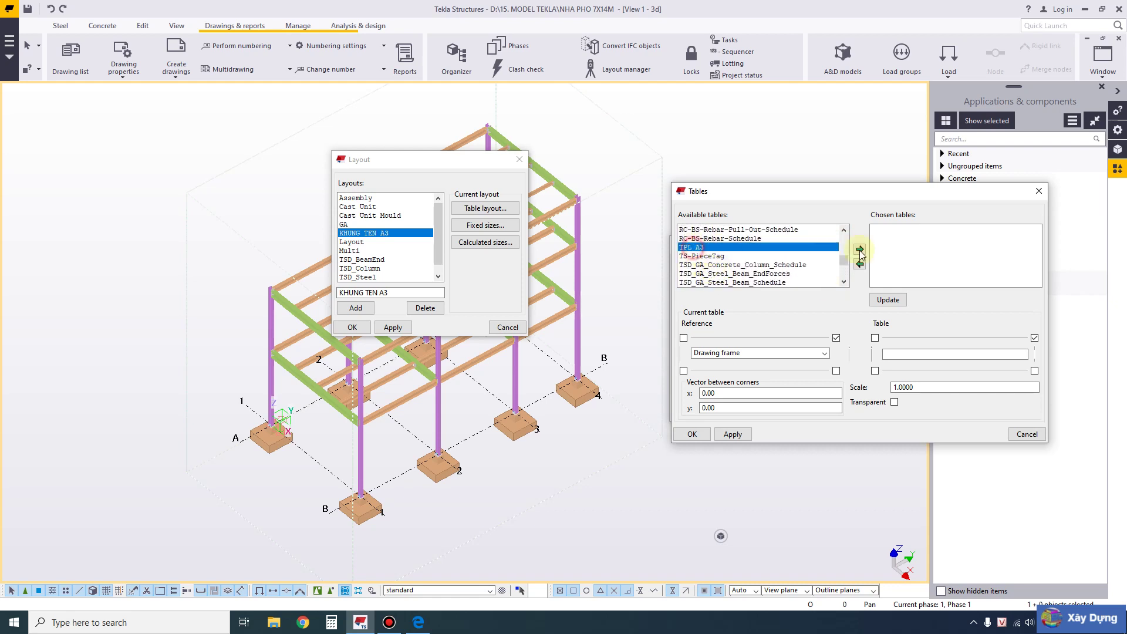
click(859, 249)
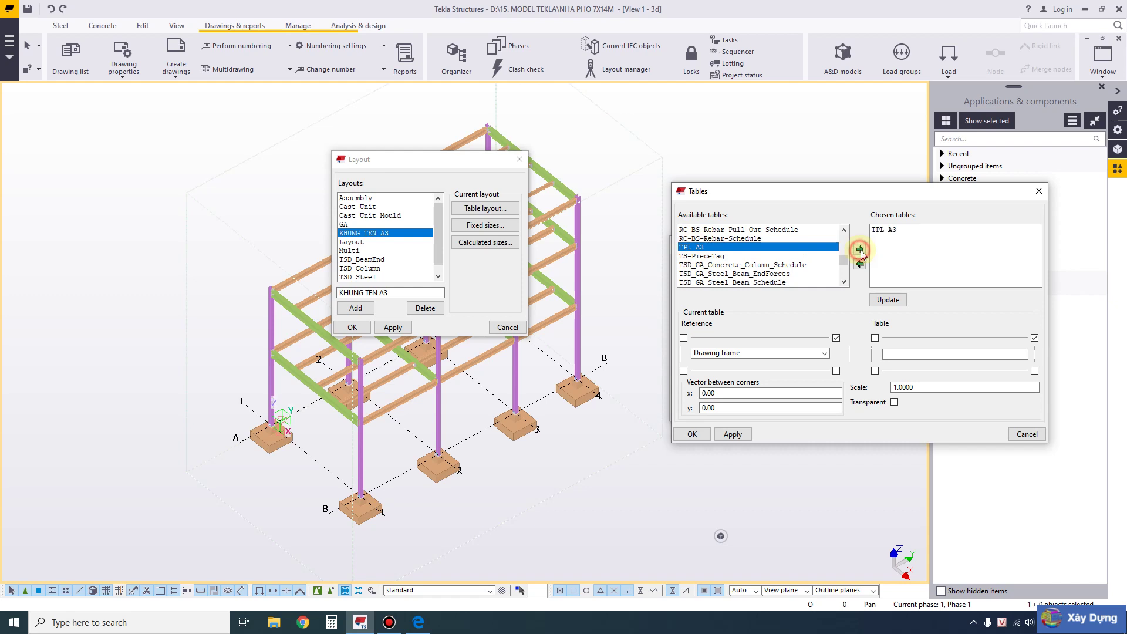
- Enable the lower-right corners of both the table and the drawing frame as attachment corners, and confirm the table settings
click(1035, 371)
click(836, 370)
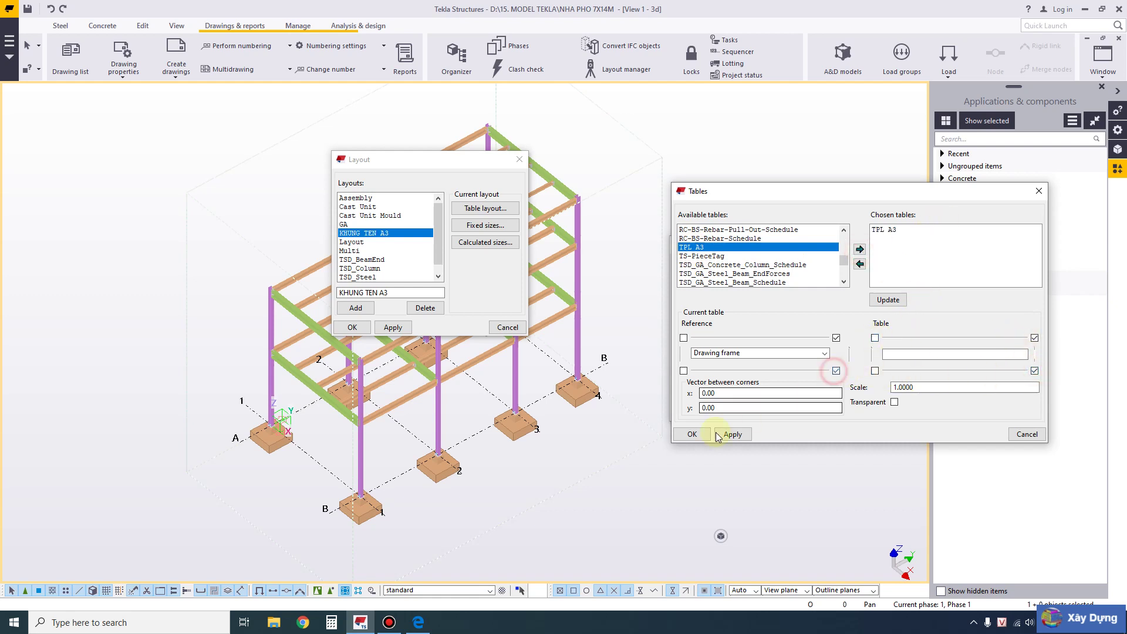
click(692, 434)
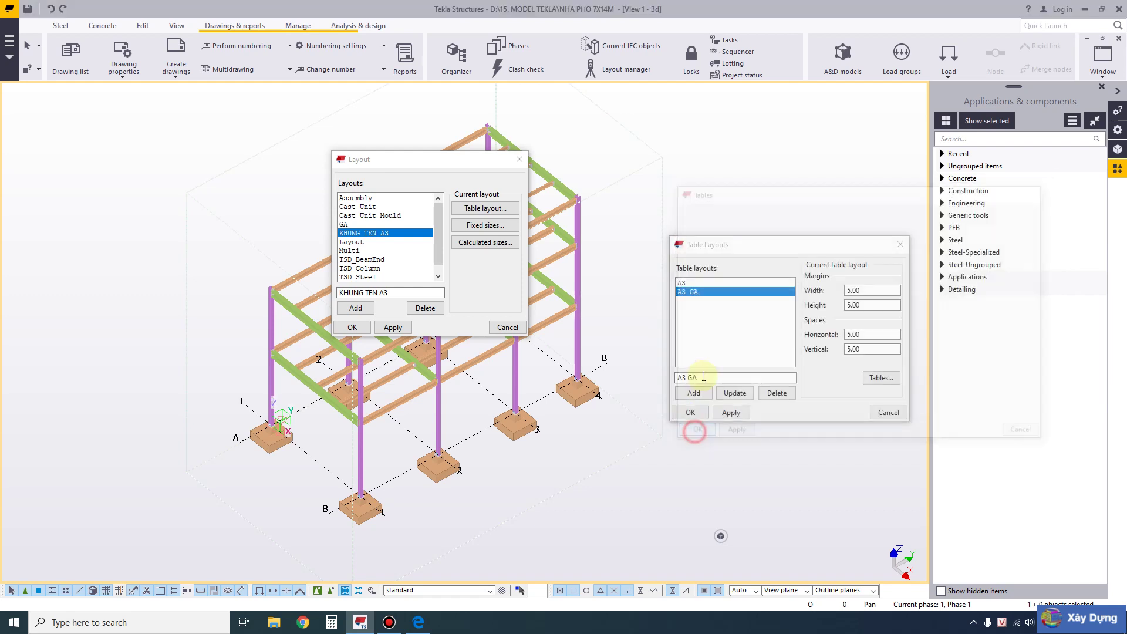
- Add another table layout named A3 ASSEMBLY, starting from the A3 entry
click(682, 283)
click(698, 379)
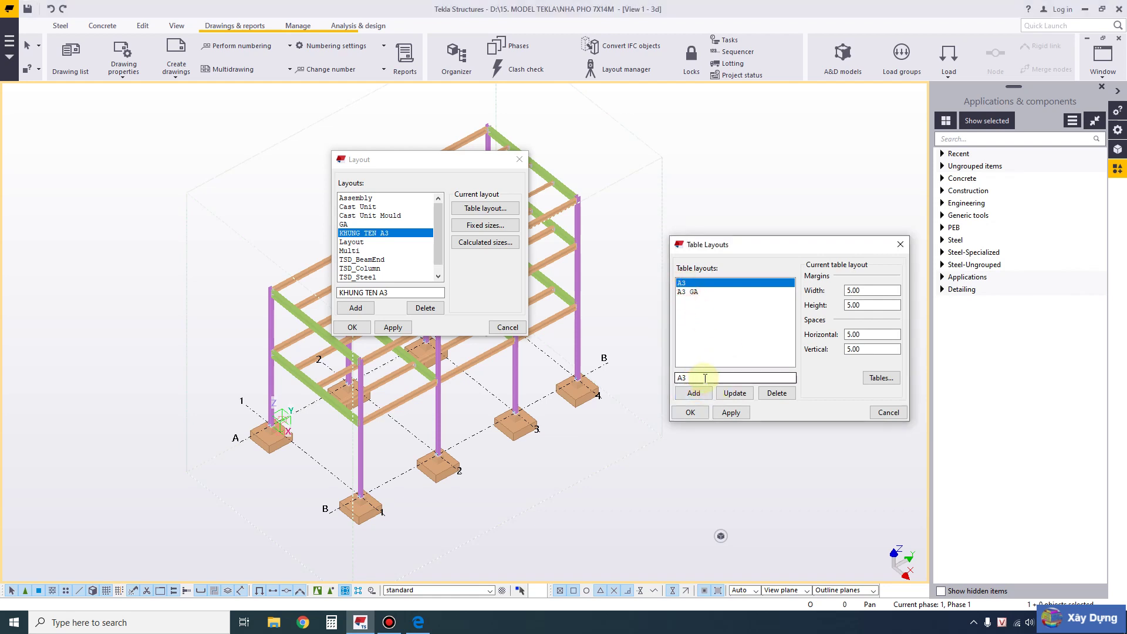
text(A)
key(BackSpace)
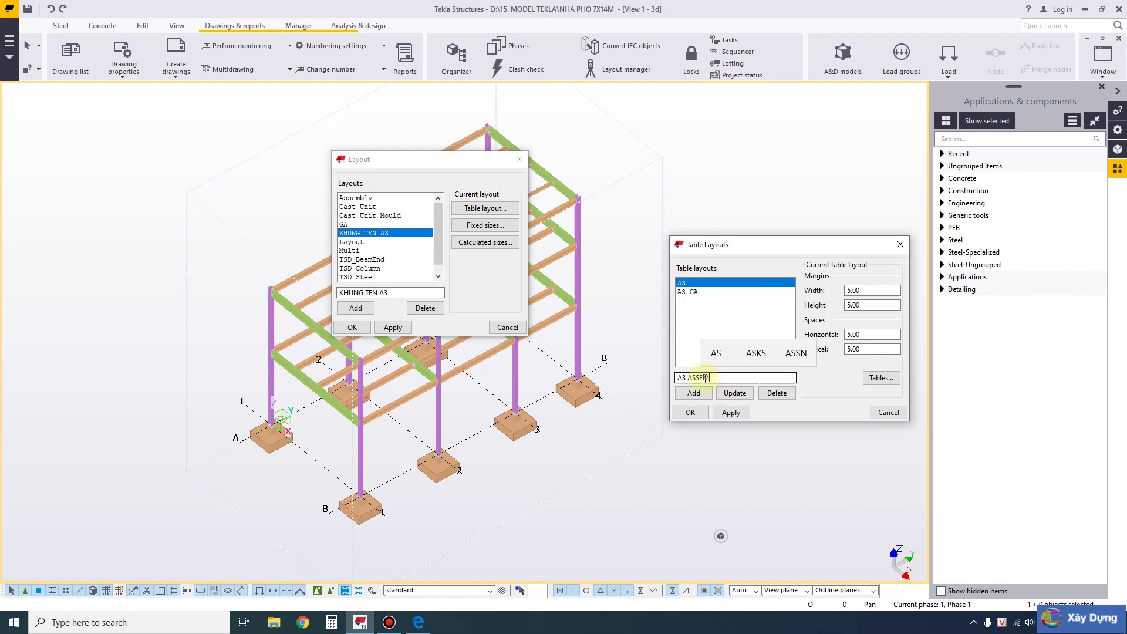
text(LY)
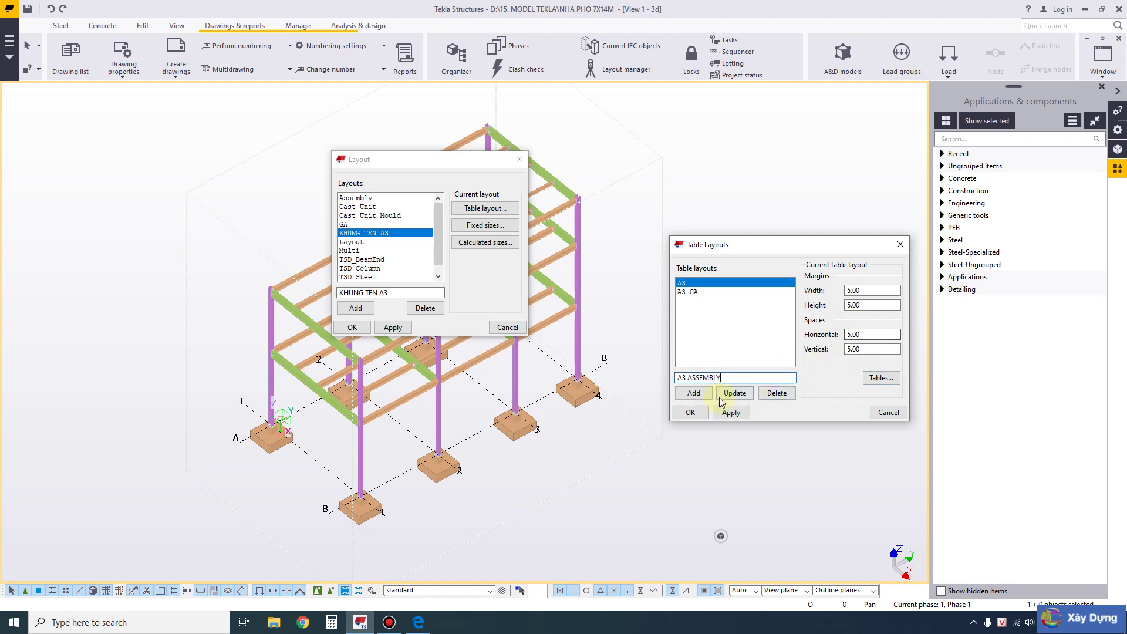
click(698, 396)
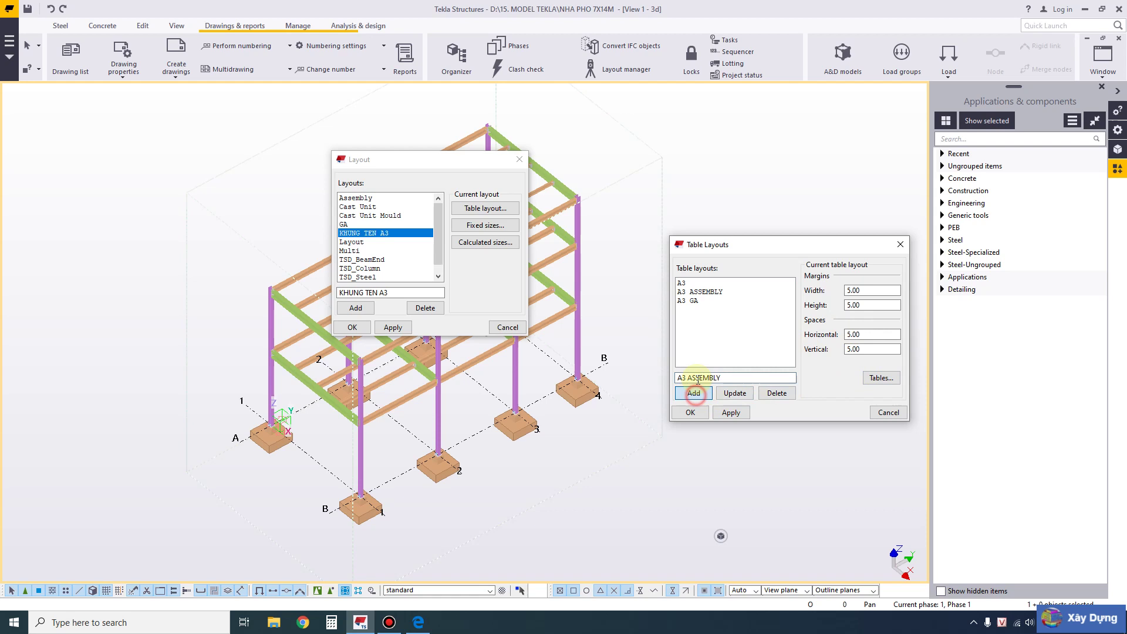
- Add the TPL A3 template to the chosen tables of the A3 ASSEMBLY table layout and update the current table
click(696, 291)
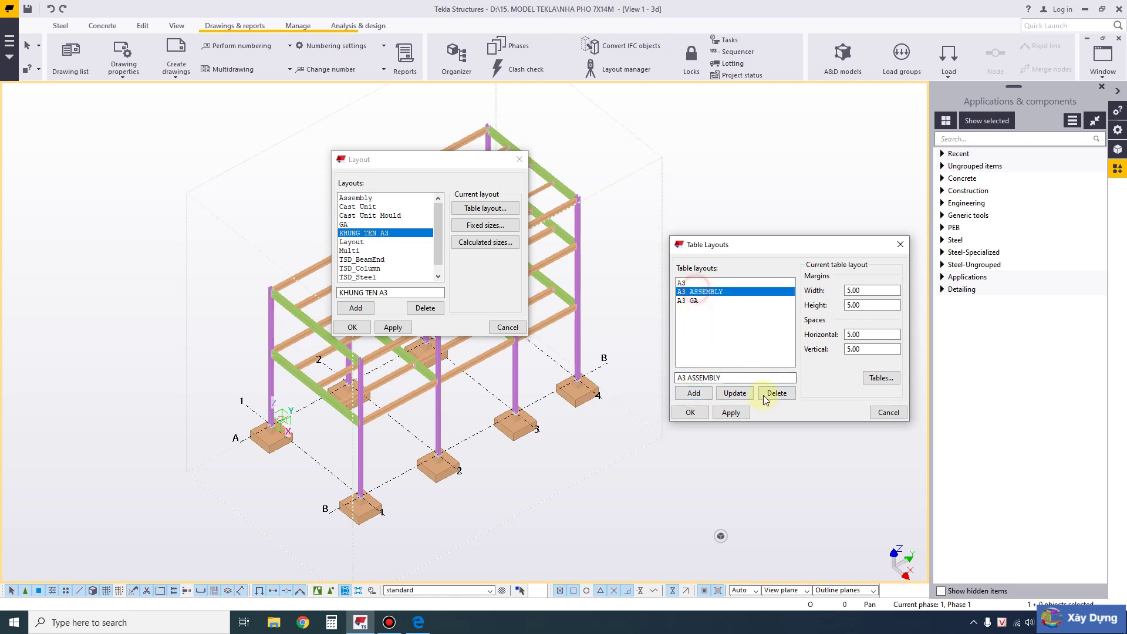
click(875, 377)
click(730, 268)
scroll(728, 268, down, 4)
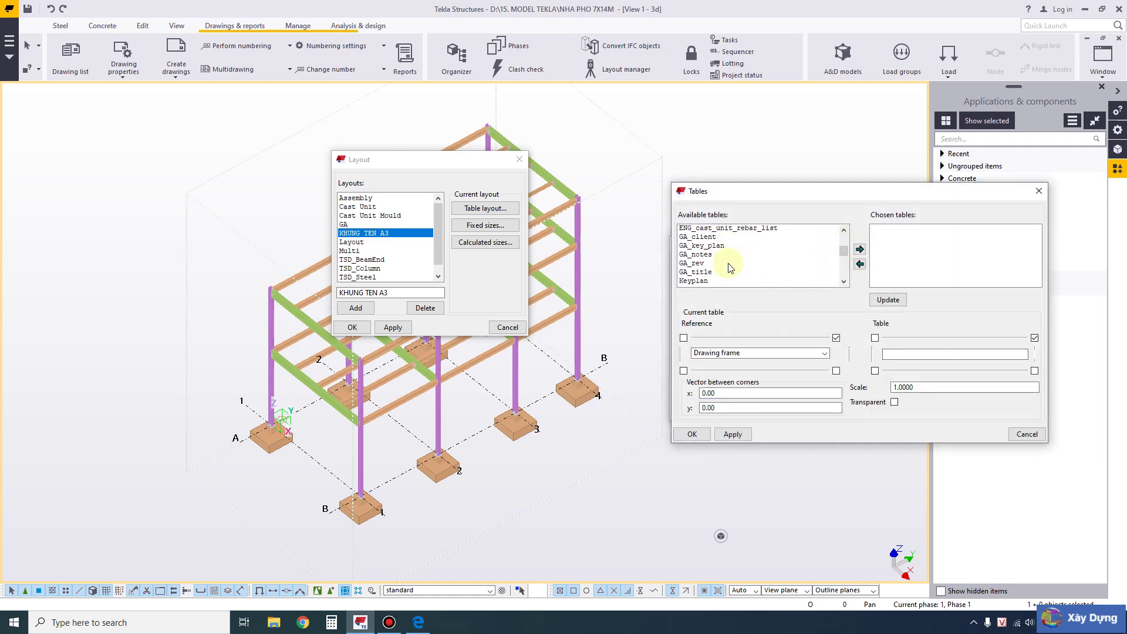
scroll(694, 276, down, 5)
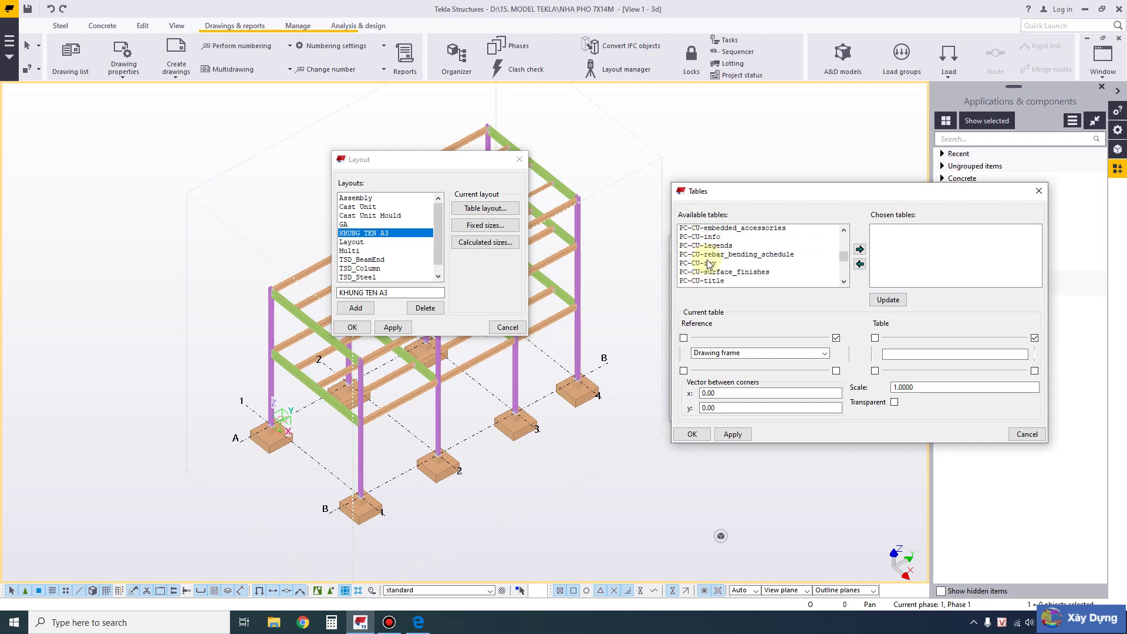
click(692, 229)
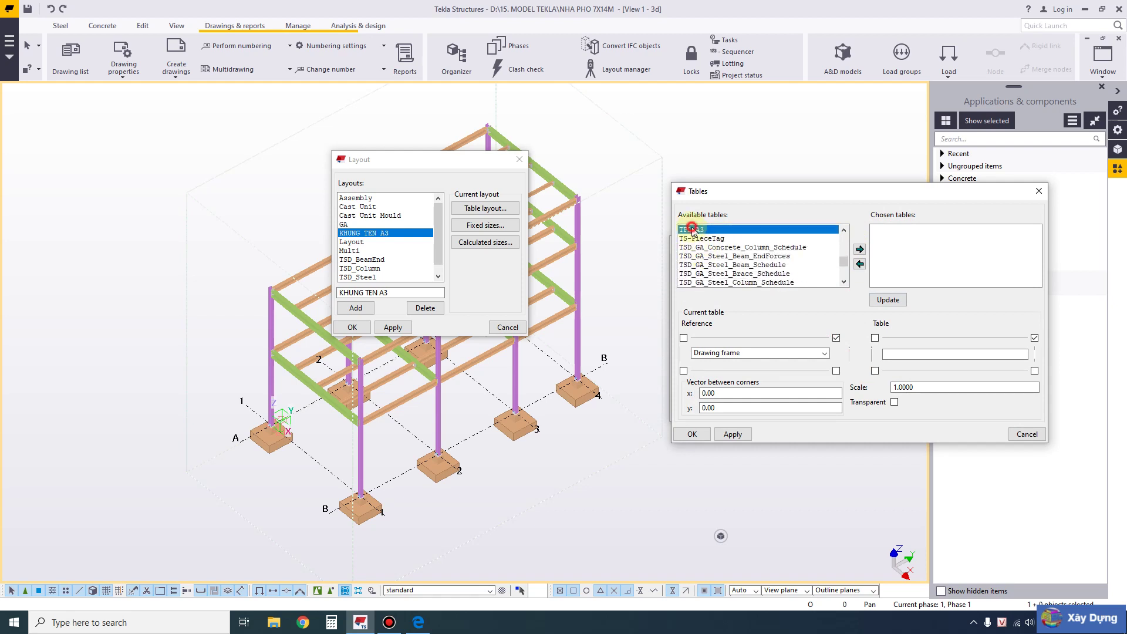
click(859, 248)
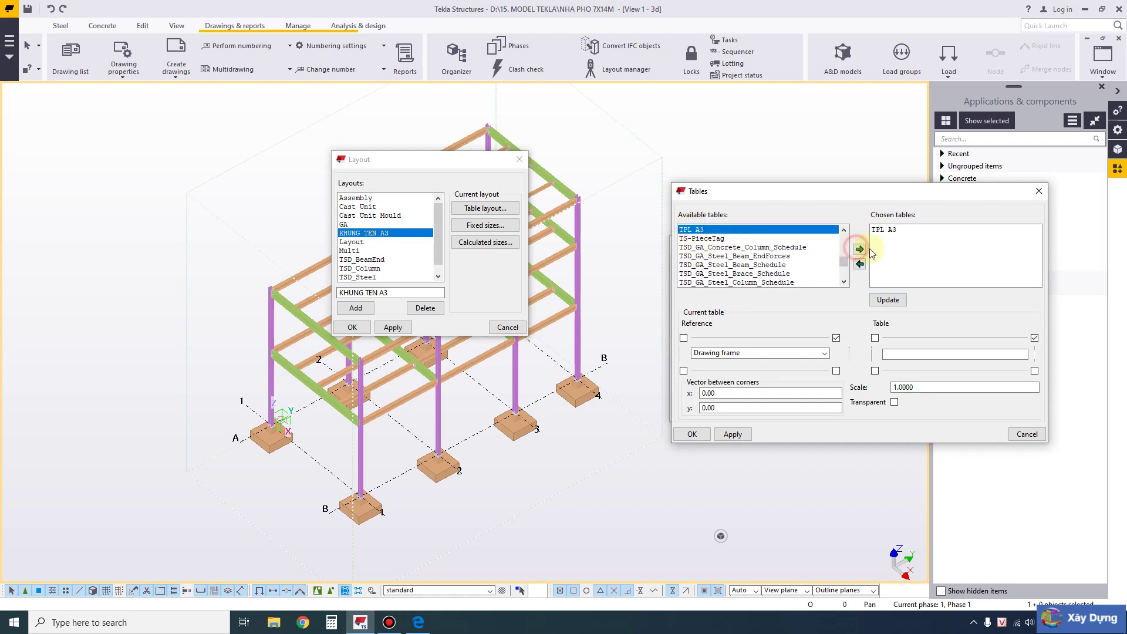
click(888, 299)
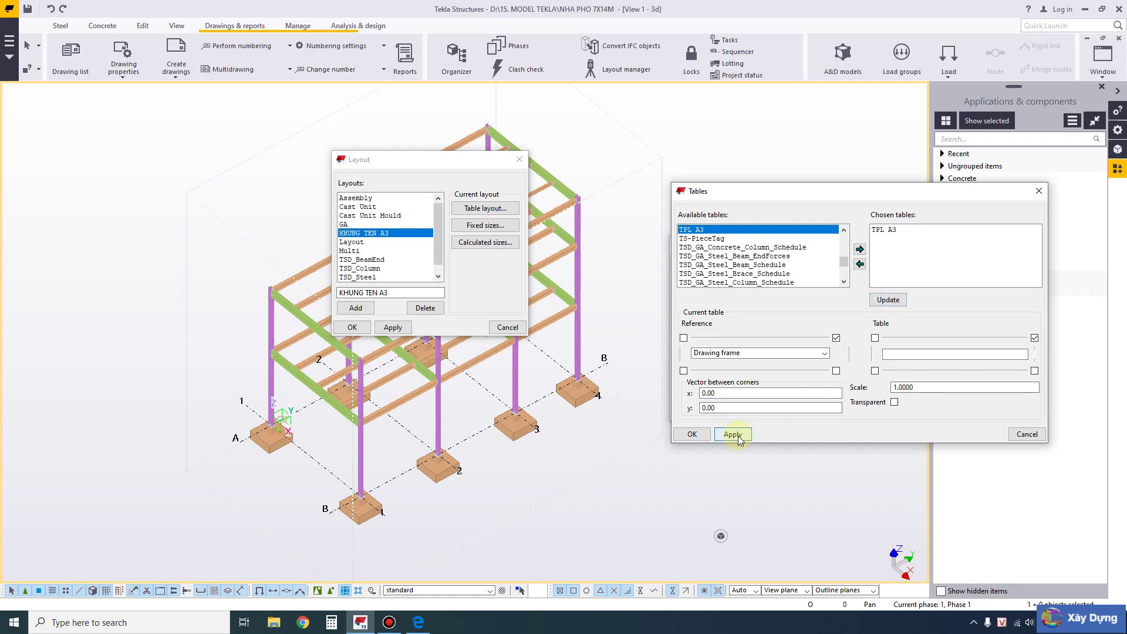
- Apply and confirm the A3 ASSEMBLY table settings, the table layouts and the KHUNG TEN A3 layout
click(692, 434)
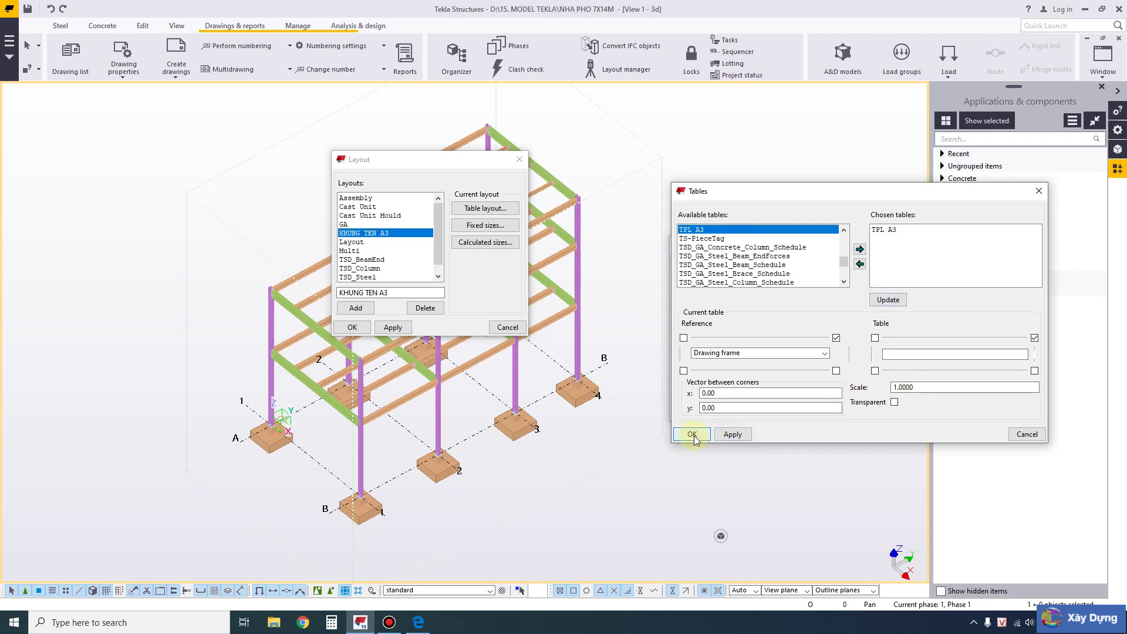
click(721, 435)
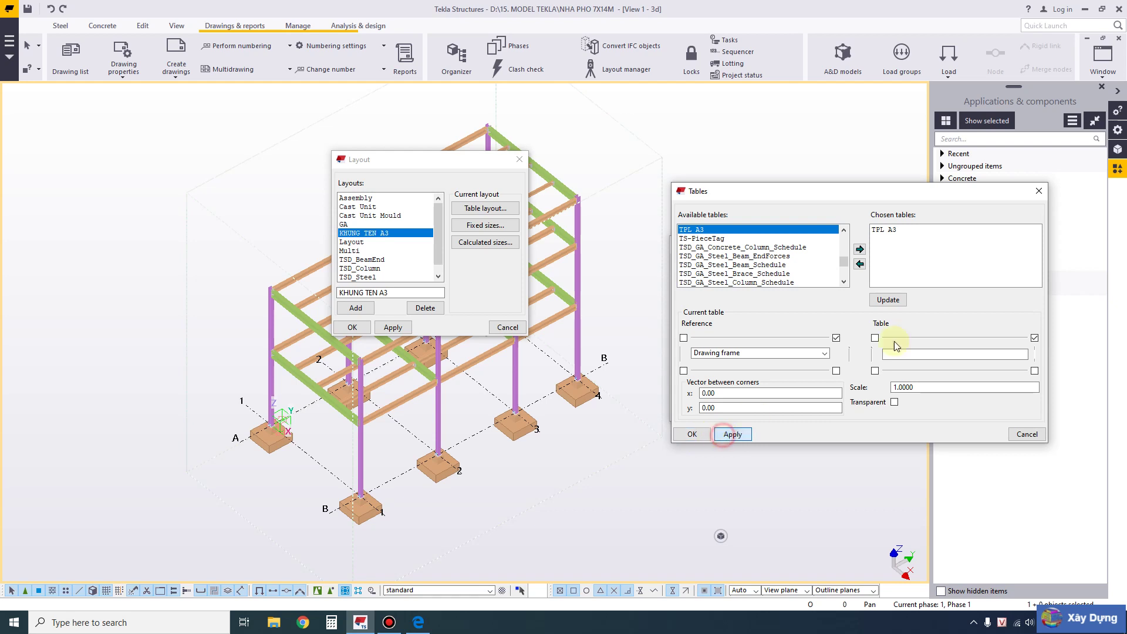
click(888, 300)
click(690, 434)
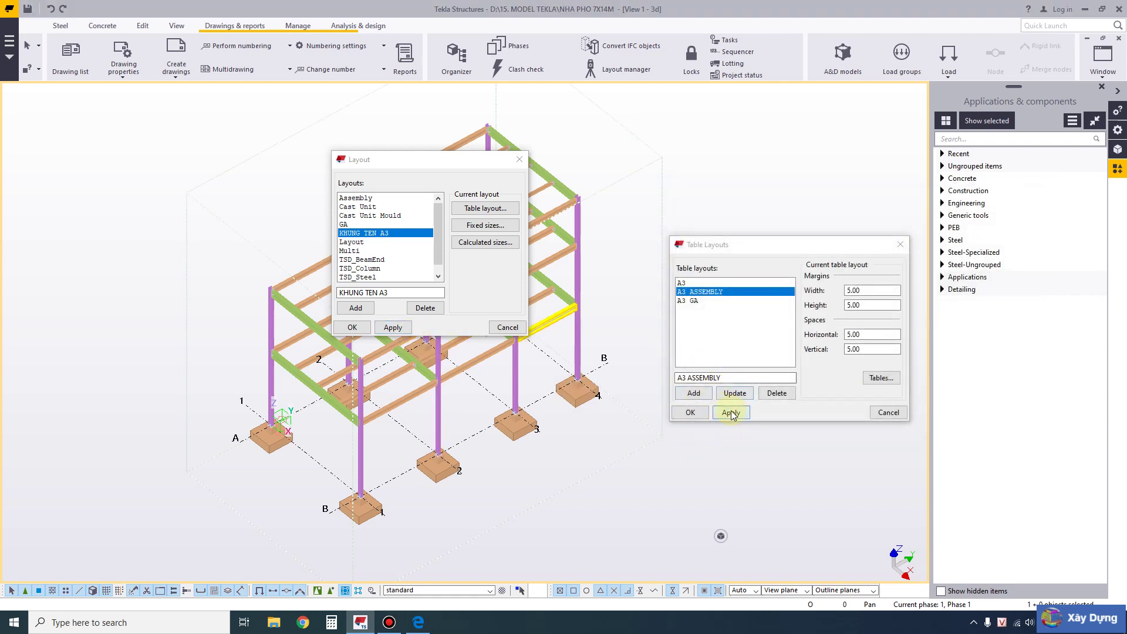
click(683, 414)
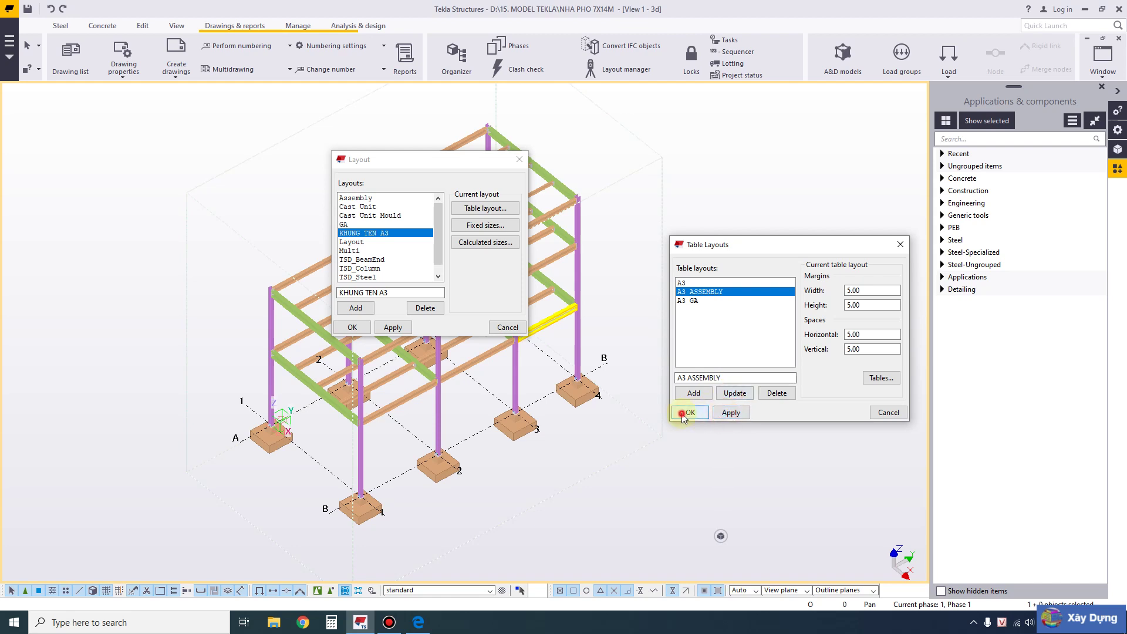
click(354, 327)
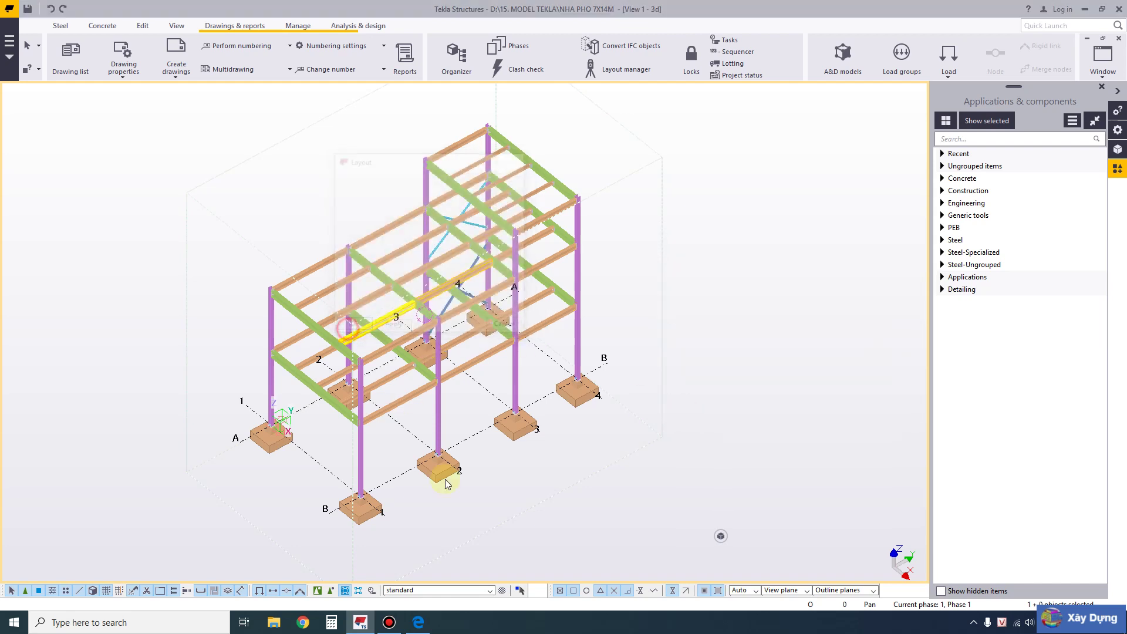
click(389, 622)
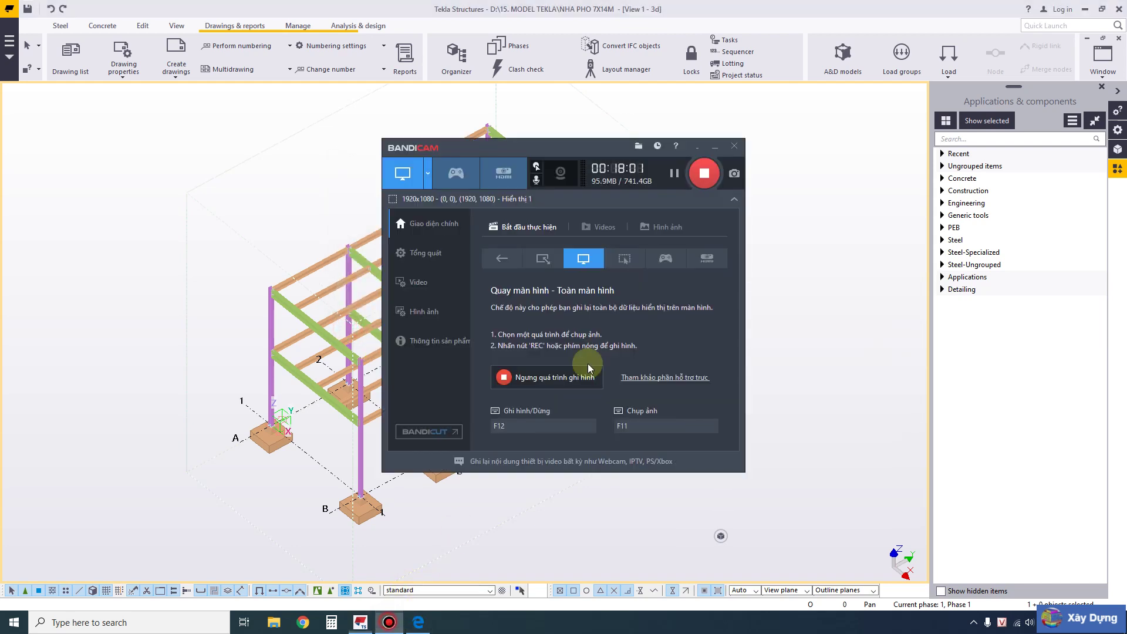
click(713, 148)
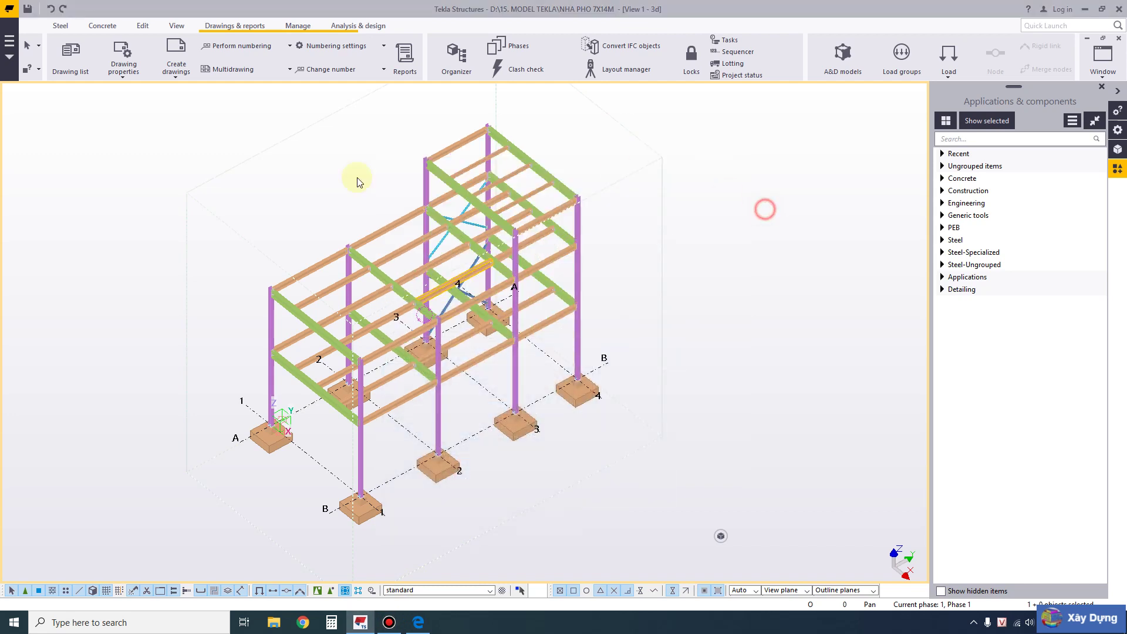
click(123, 75)
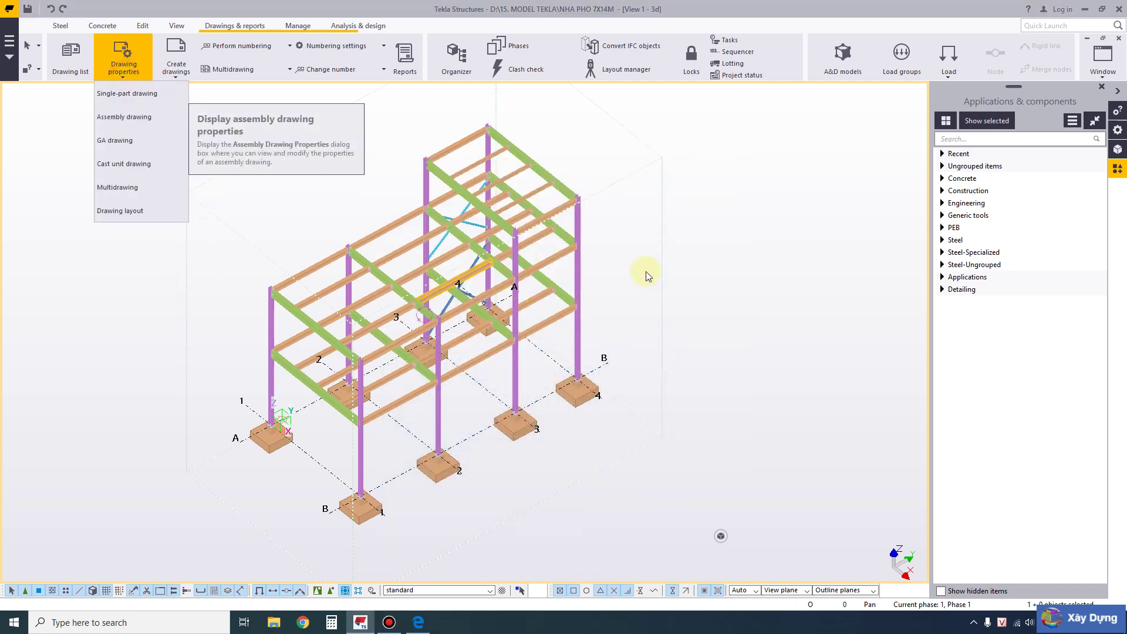
click(711, 246)
- Create a general arrangement drawing from the 3d view, with the option to open the drawing enabled
click(178, 71)
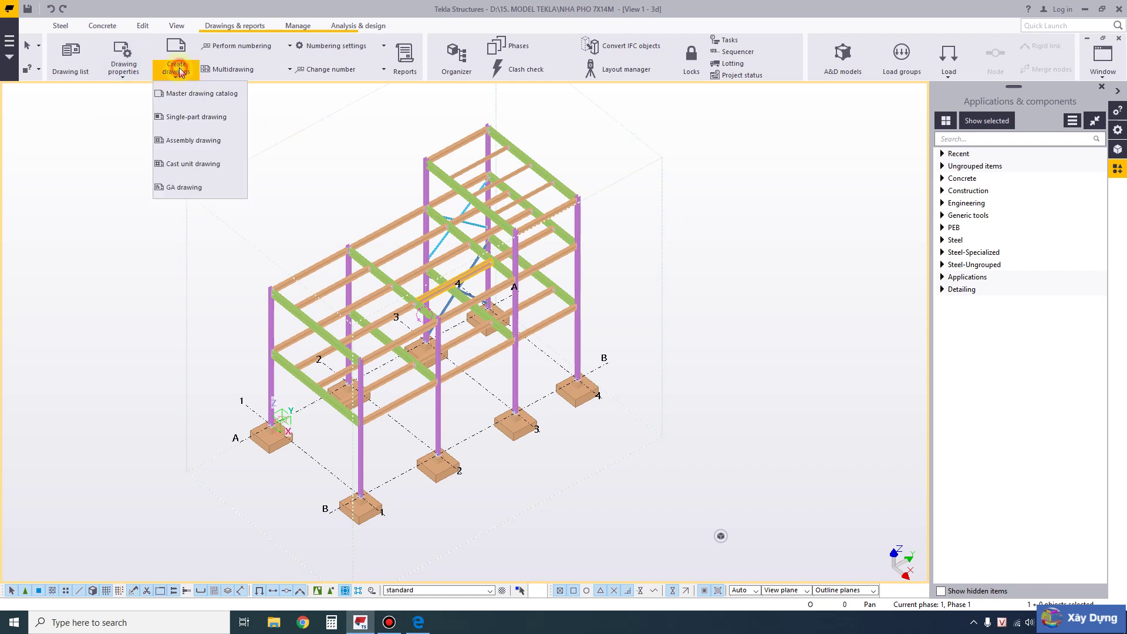
click(196, 185)
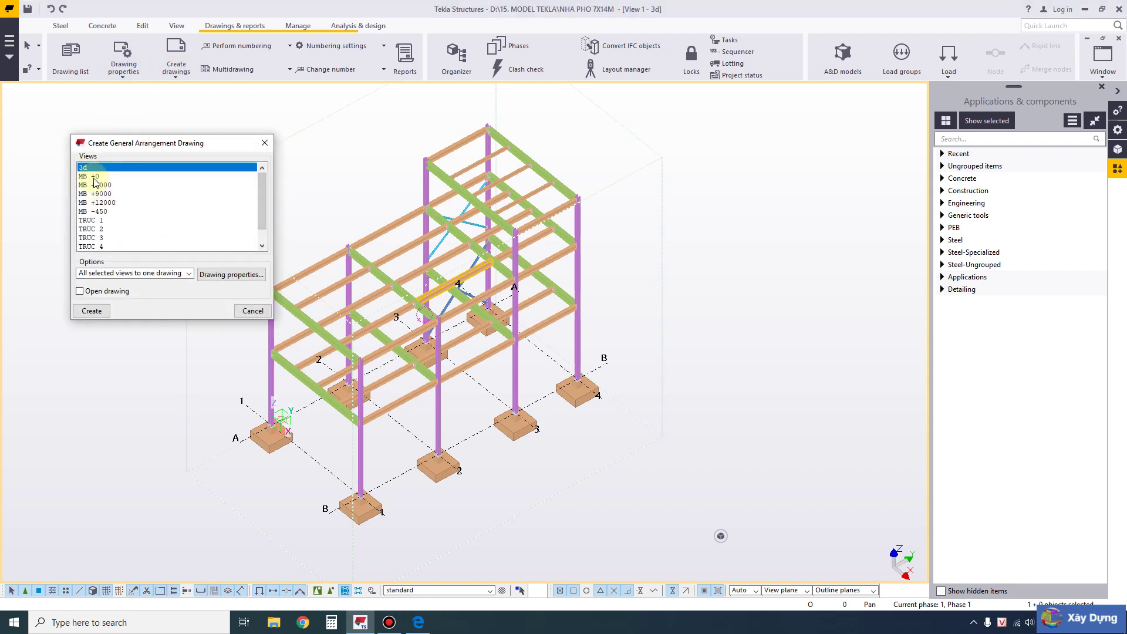
click(80, 291)
click(99, 311)
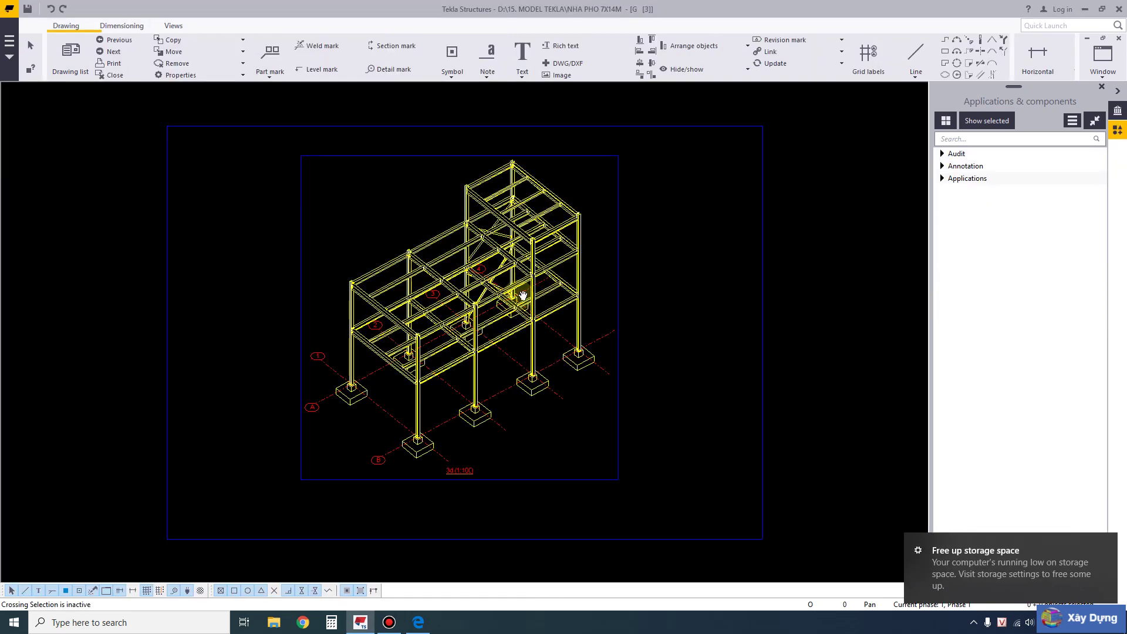
- Open the layout properties of the general arrangement drawing and choose KHUNG TEN A3 as the layout
scroll(511, 300, down, 1)
scroll(578, 302, down, 1)
double_click(616, 265)
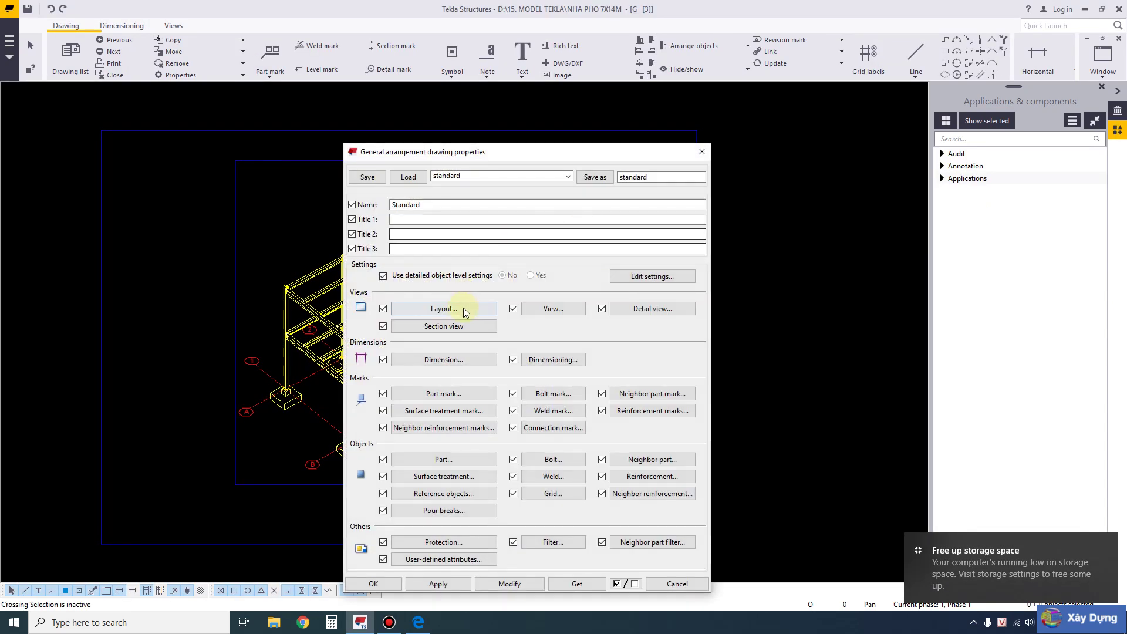
click(446, 308)
click(732, 165)
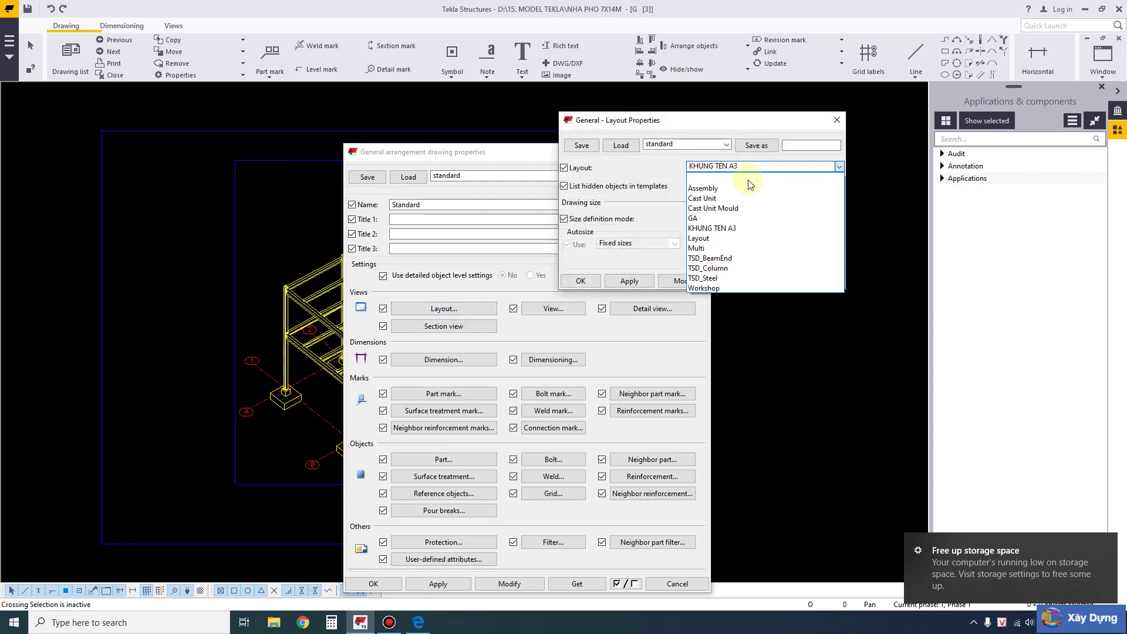
click(725, 222)
click(734, 166)
click(713, 221)
click(738, 167)
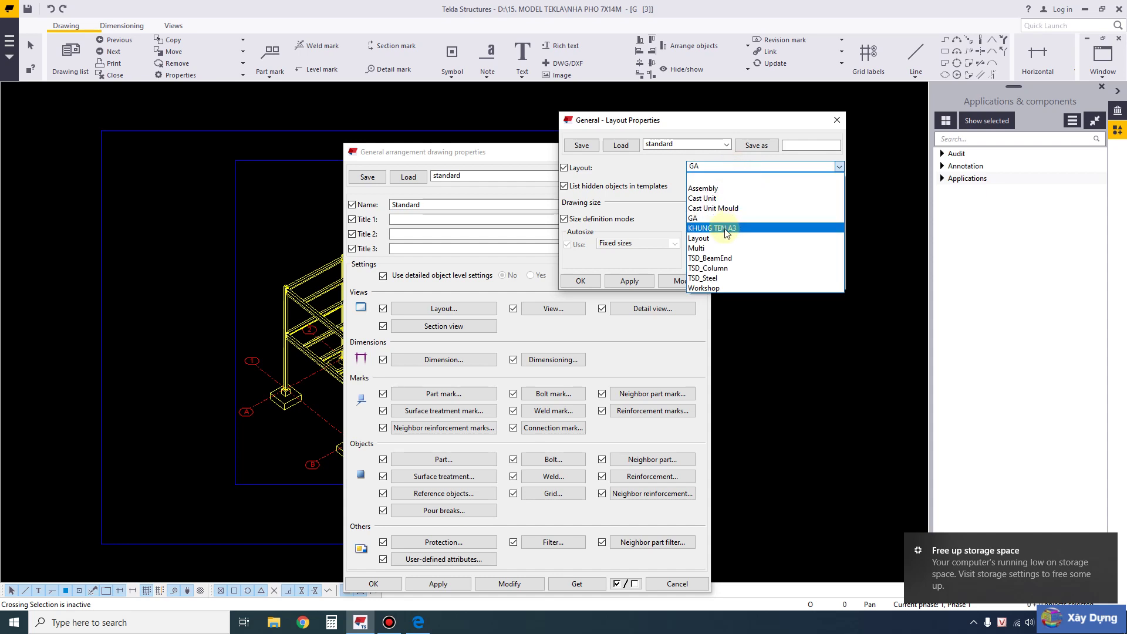
click(704, 215)
click(734, 167)
click(719, 228)
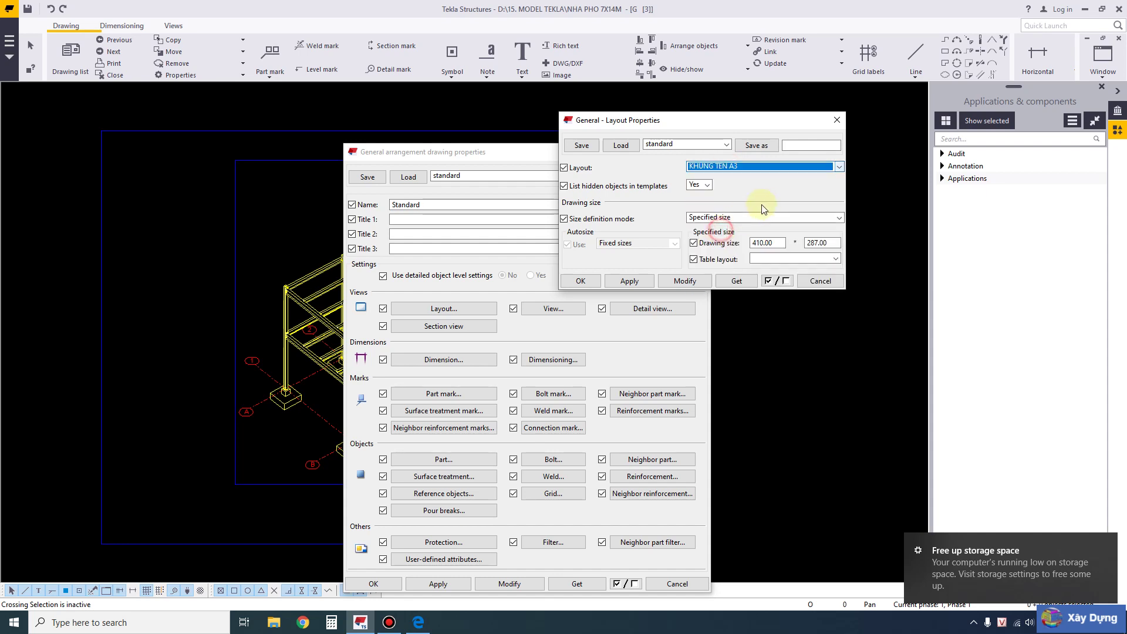
- Set the drawing's table layout to A3 and modify the drawing with it
click(780, 259)
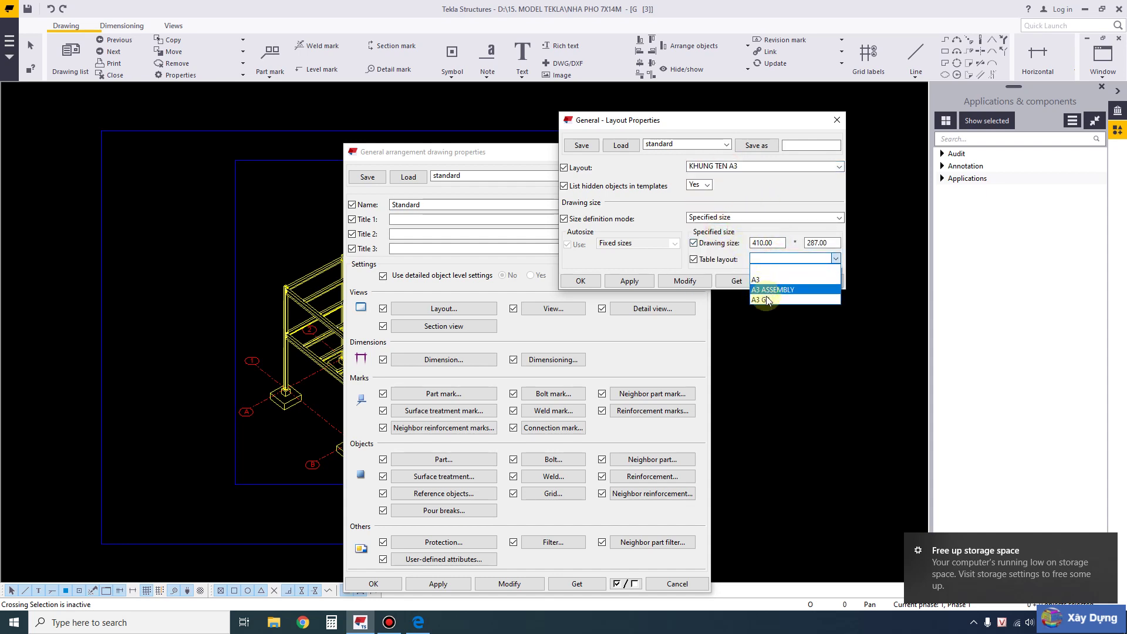
click(764, 279)
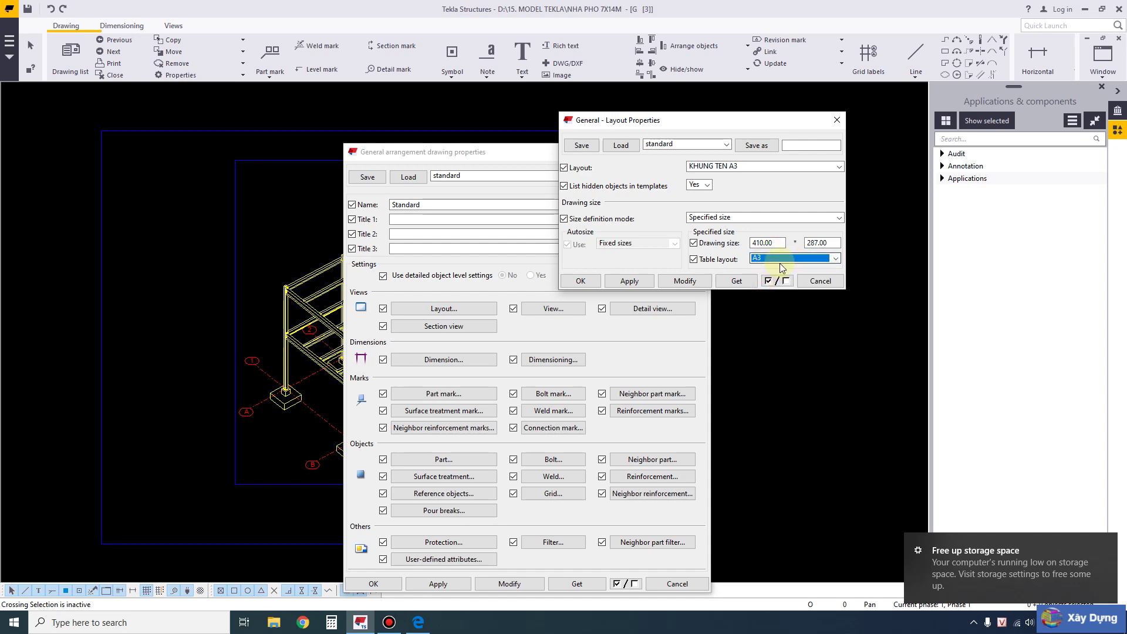
click(685, 281)
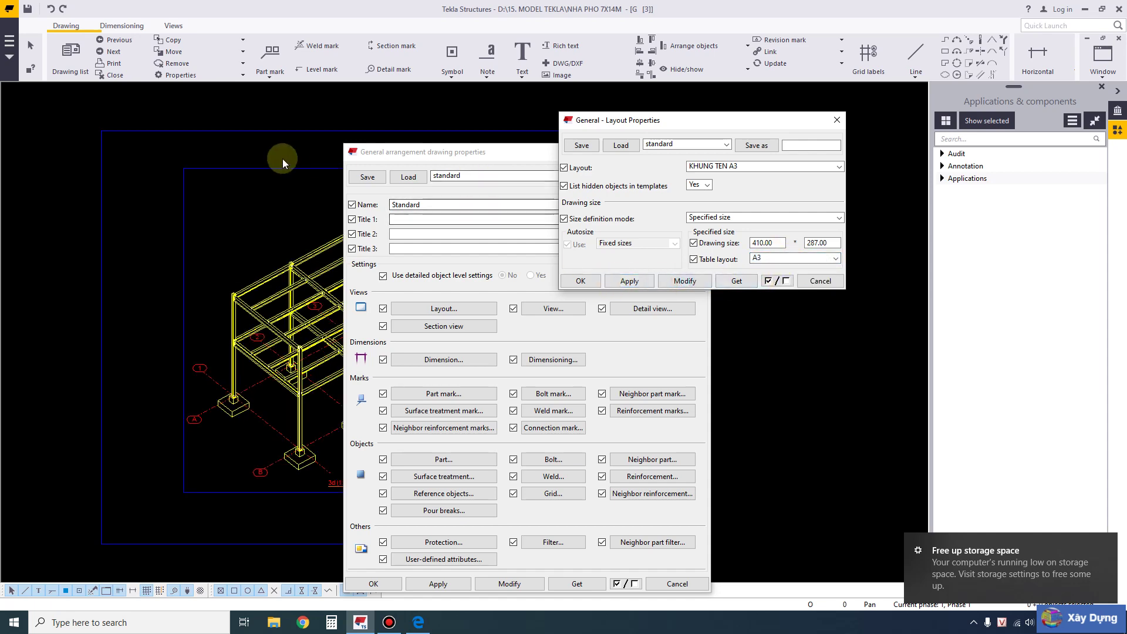
- Examine the title block's texts, logo and lower cells in the modified drawing
scroll(188, 226, down, 4)
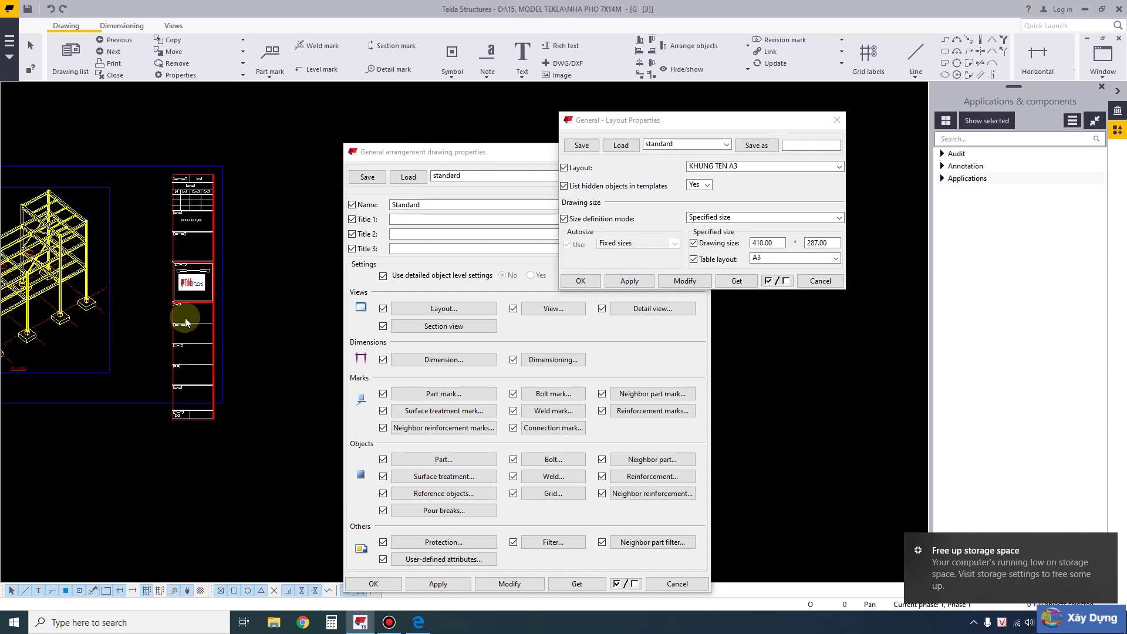
scroll(185, 328, up, 5)
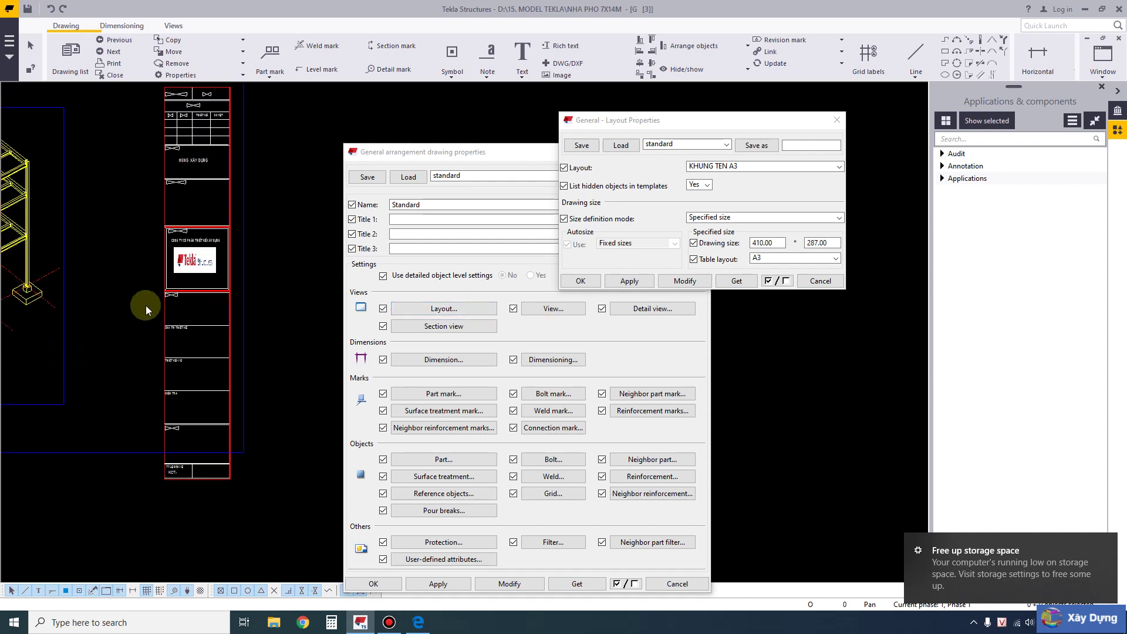
scroll(226, 334, up, 1)
ctrl+scroll(226, 264, up, 5)
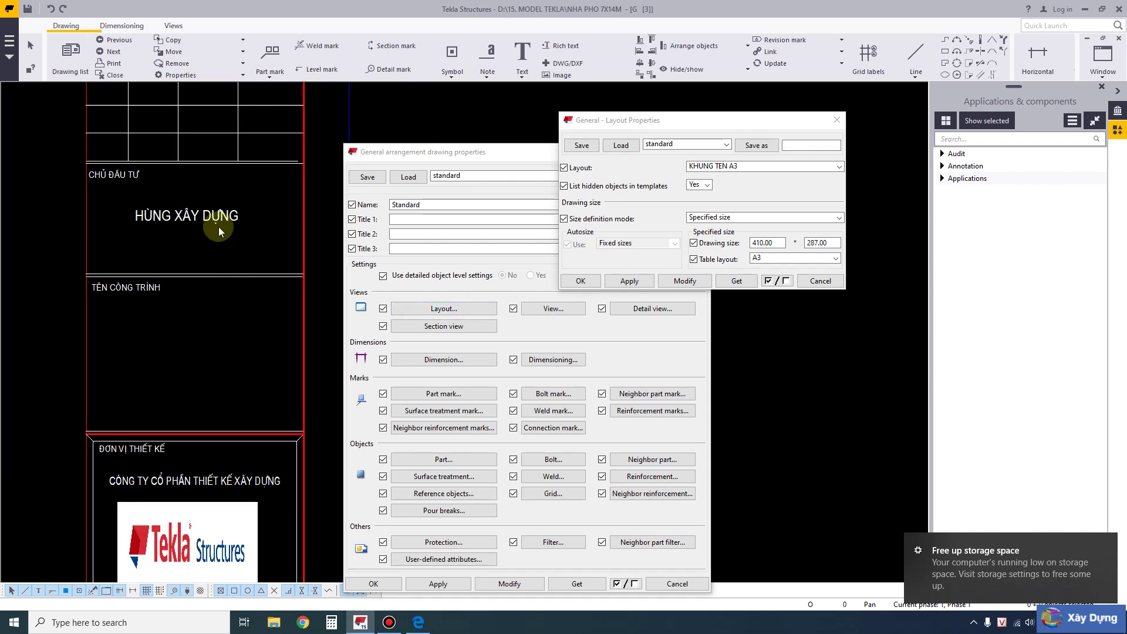
scroll(221, 276, down, 3)
middle_drag(222, 327, 247, 250)
scroll(213, 352, up, 2)
scroll(246, 317, up, 1)
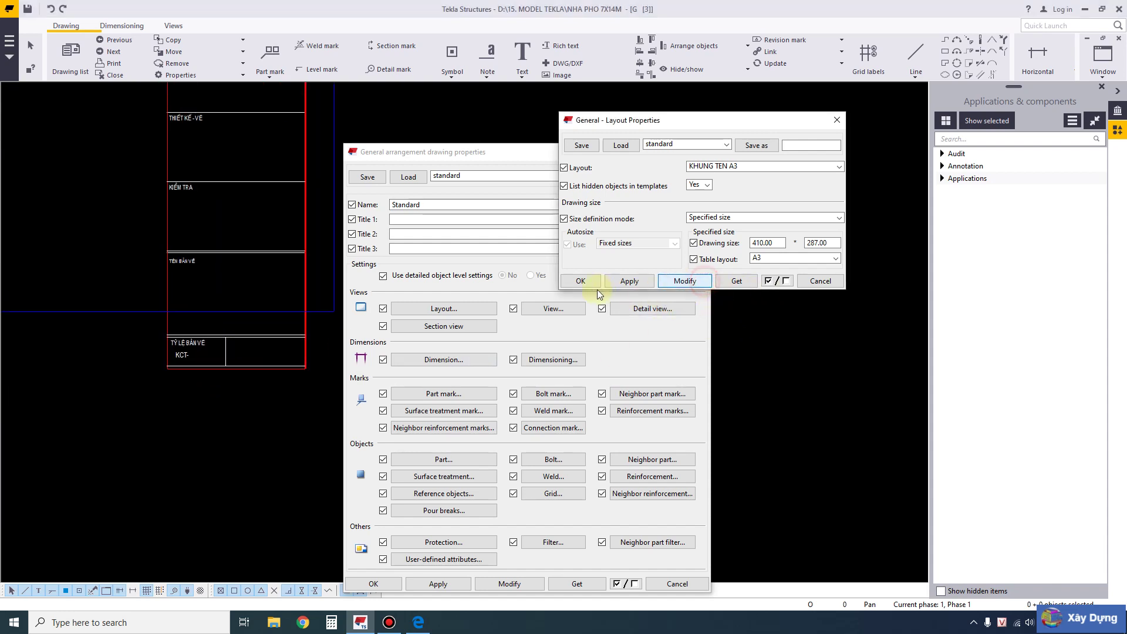
- Confirm the layout and general arrangement drawing properties, and check the title block's position against the drawing frame
click(582, 281)
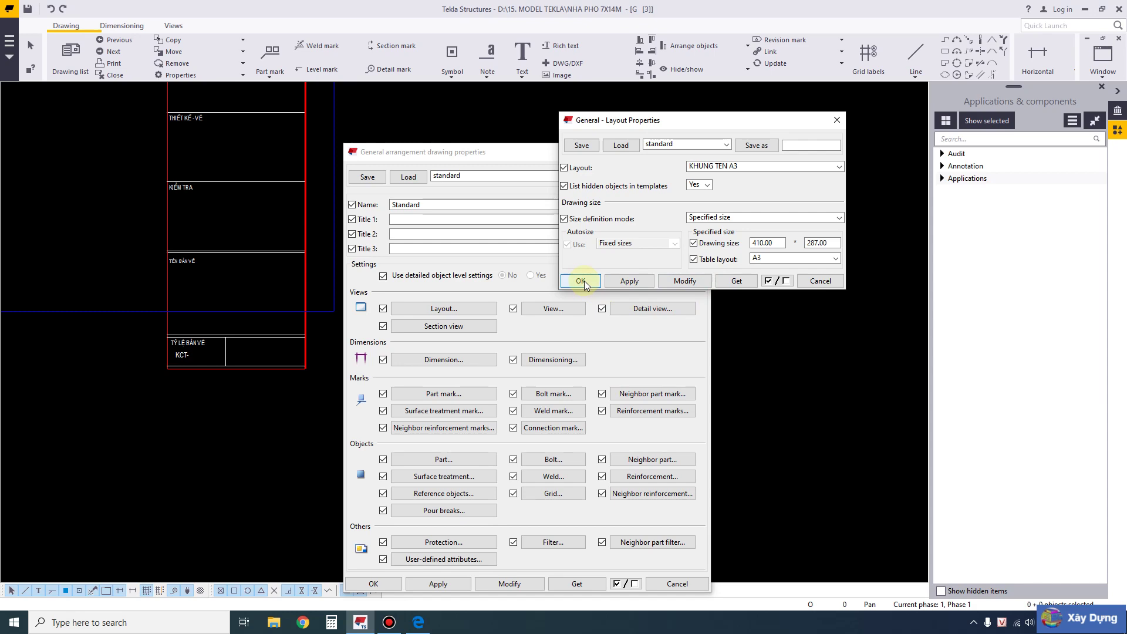
click(375, 584)
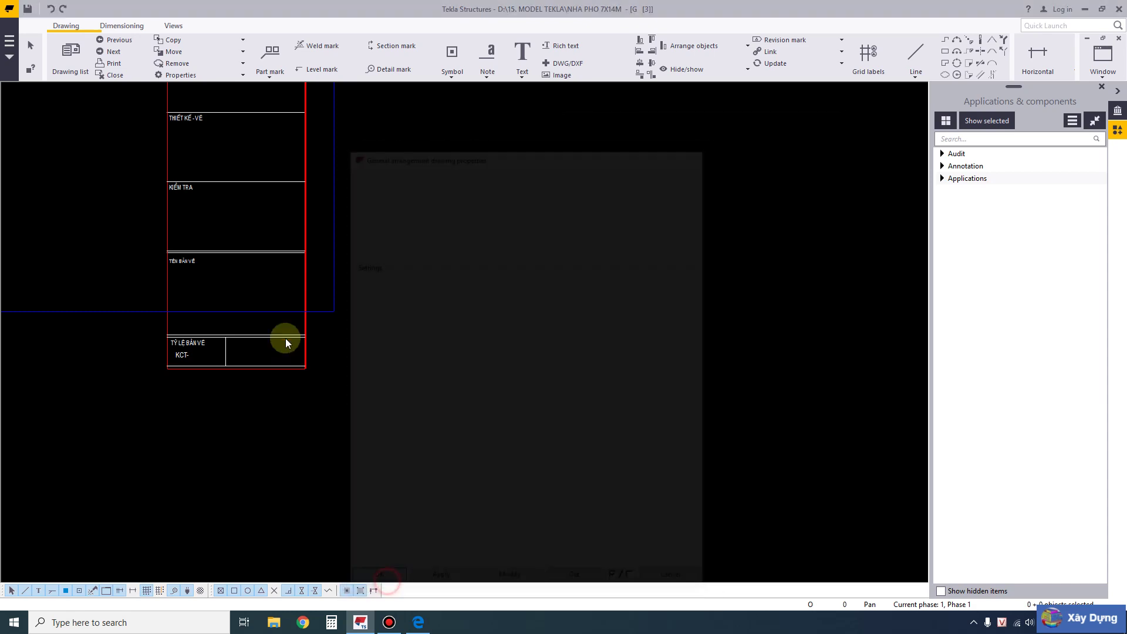
scroll(512, 465, down, 3)
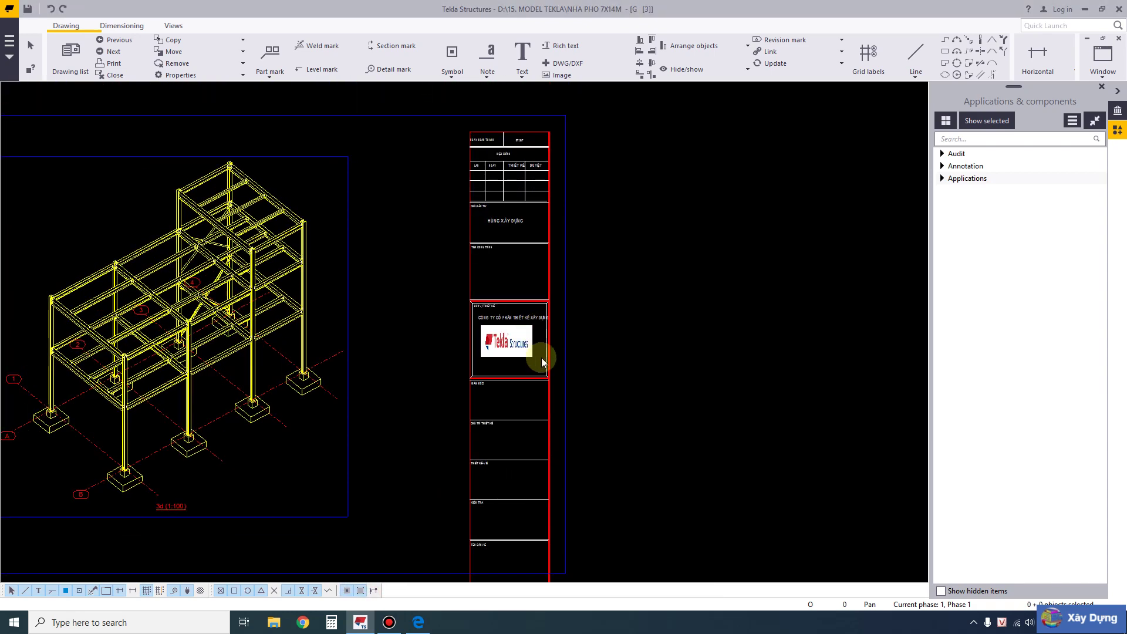
scroll(541, 500, up, 3)
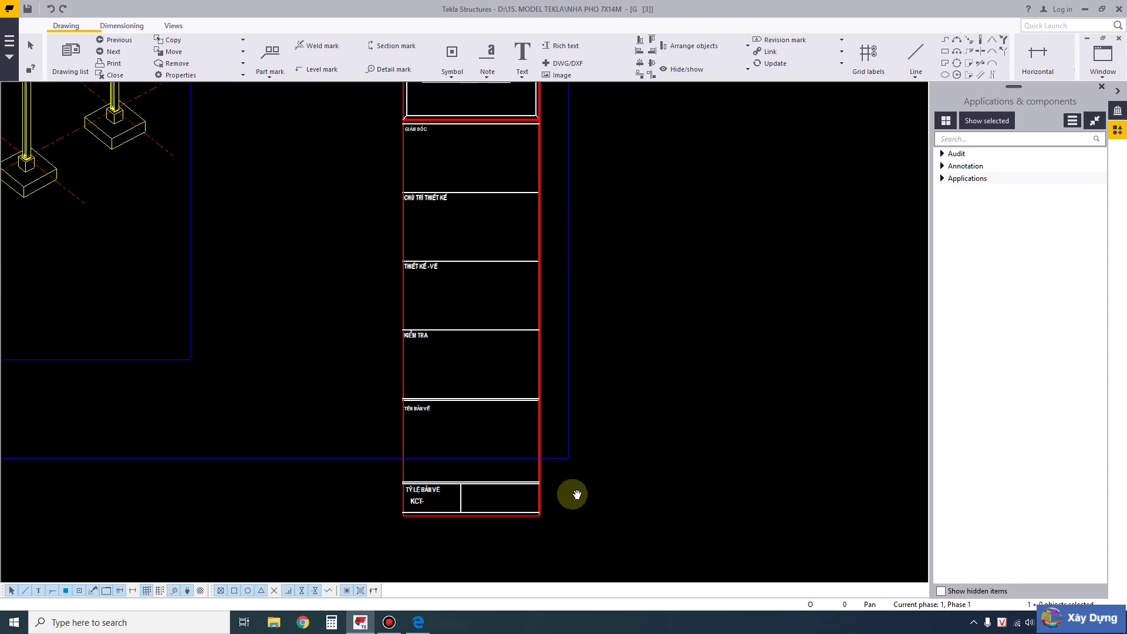
scroll(573, 493, down, 2)
scroll(552, 477, down, 2)
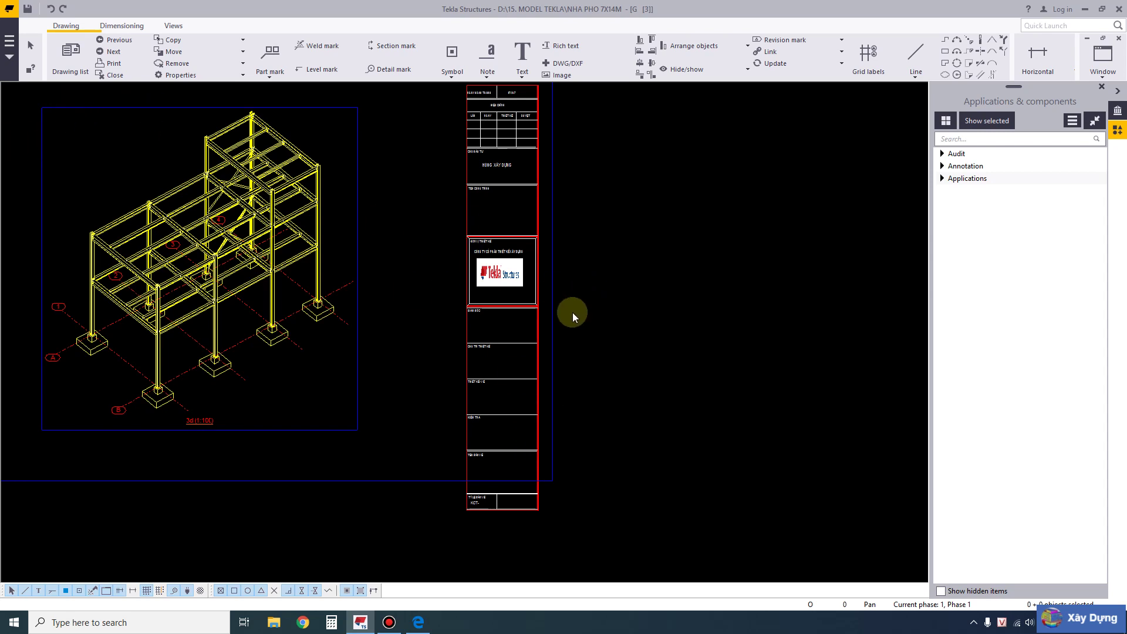
- Measure the title block's offset from the drawing frame near its lower right corner using temporary dimensions
scroll(540, 508, up, 5)
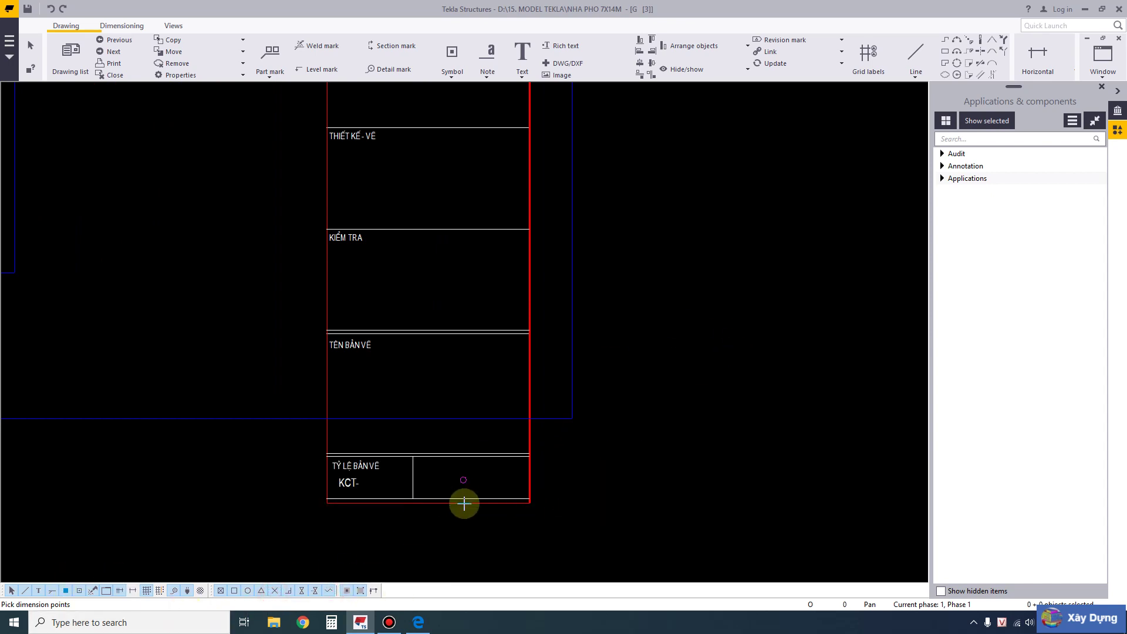
click(621, 458)
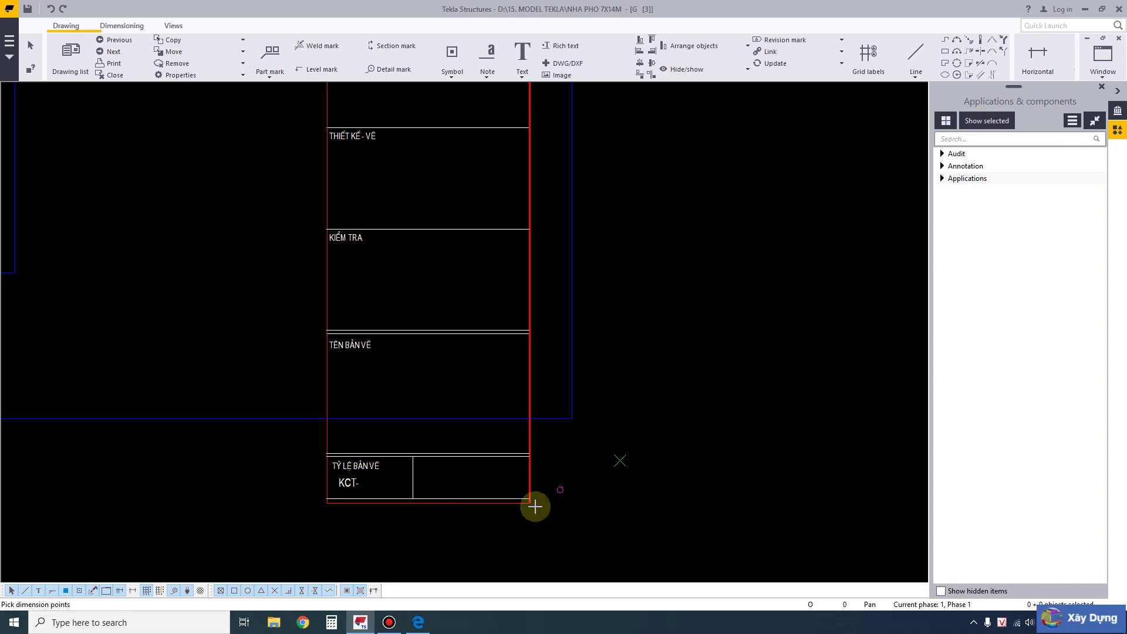
scroll(532, 504, up, 3)
scroll(530, 499, up, 1)
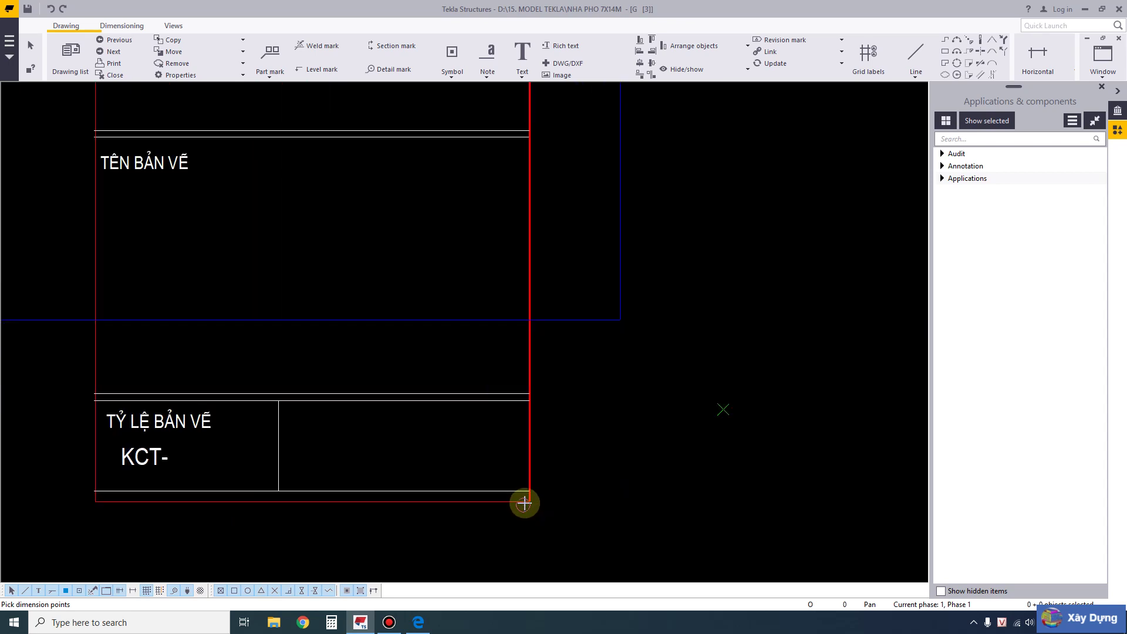
click(529, 500)
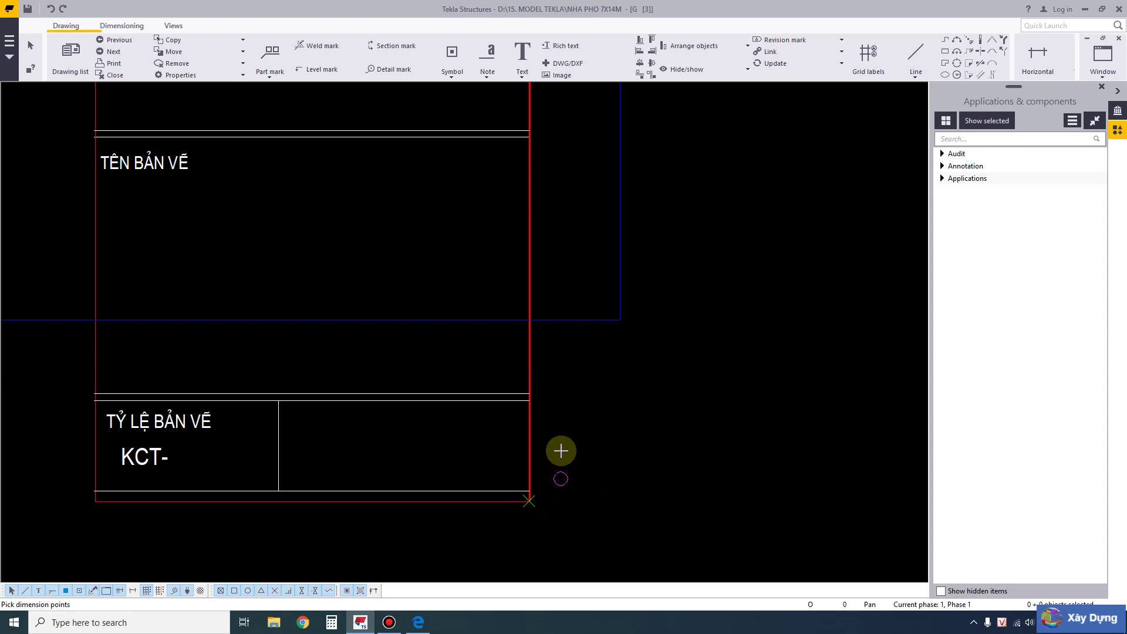
click(530, 320)
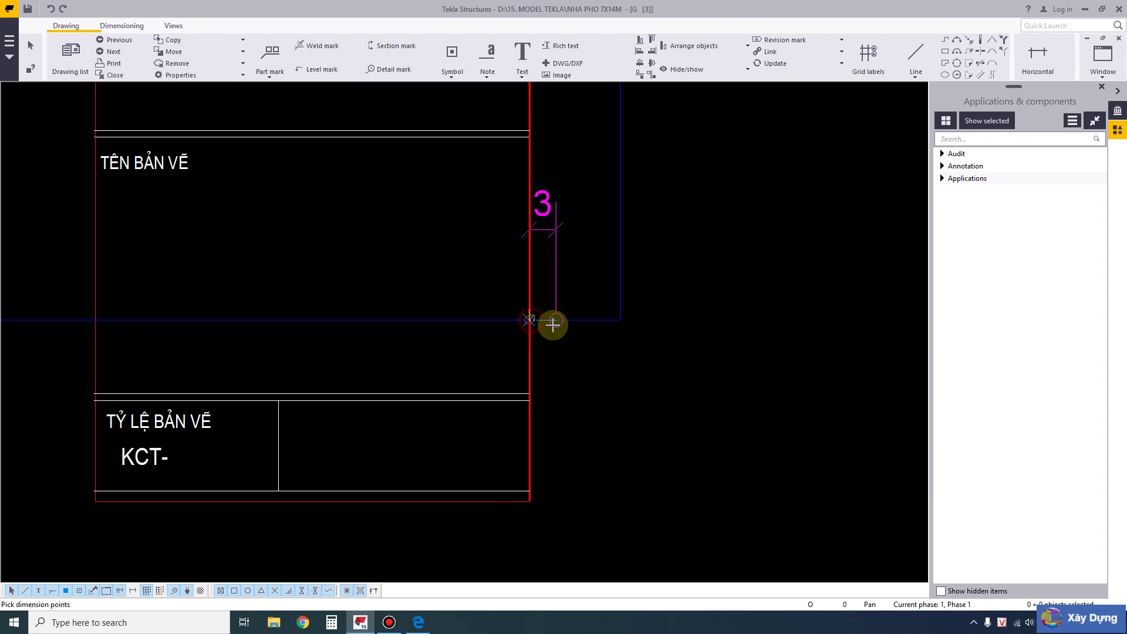
click(589, 422)
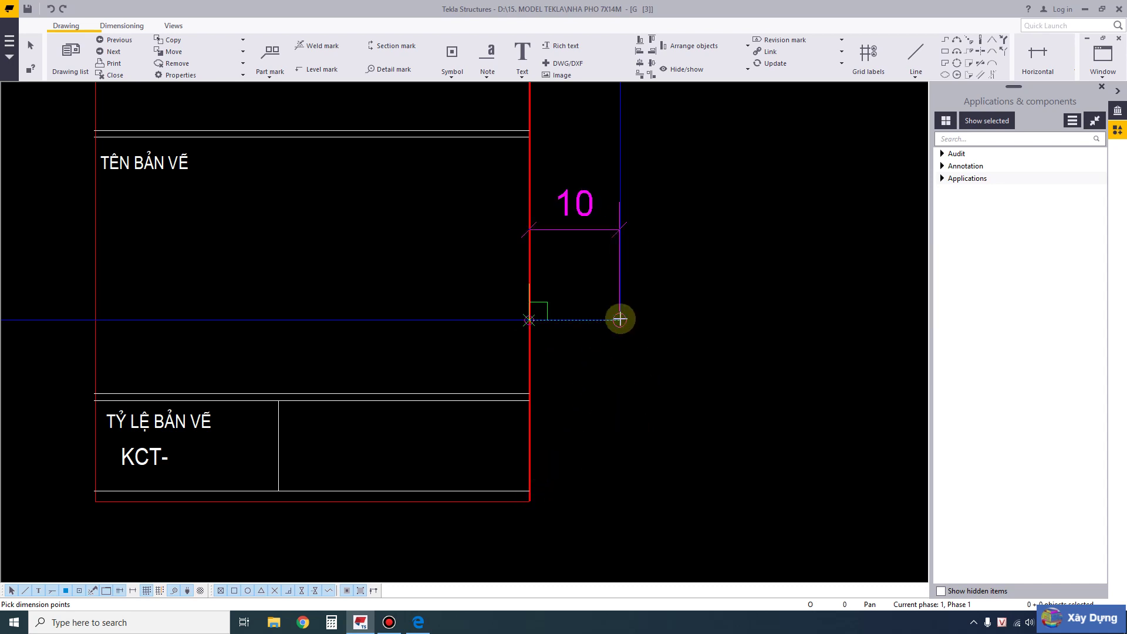
key(Escape)
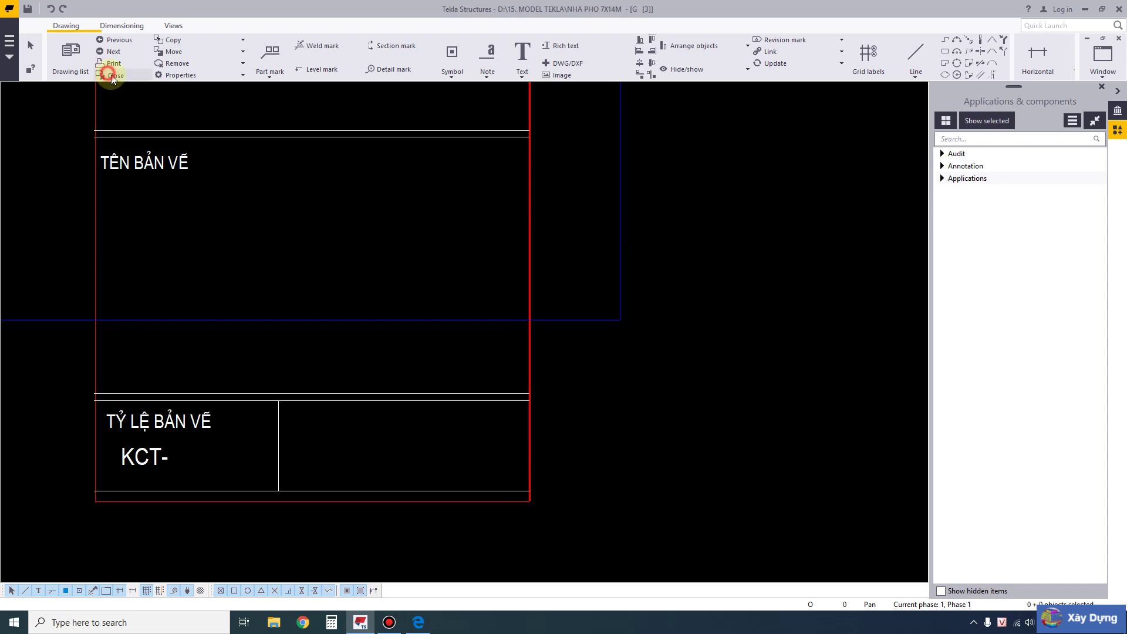
- Close the drawing keeping its changes with a snapshot, and maximize the MB +9000 model view
click(110, 74)
click(291, 364)
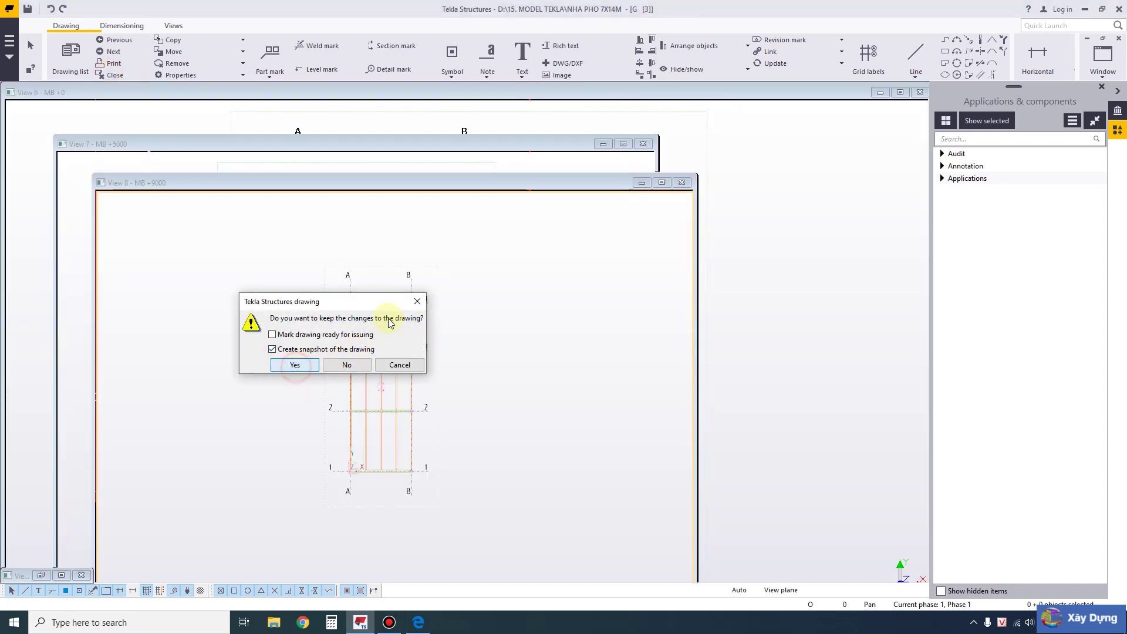
click(662, 183)
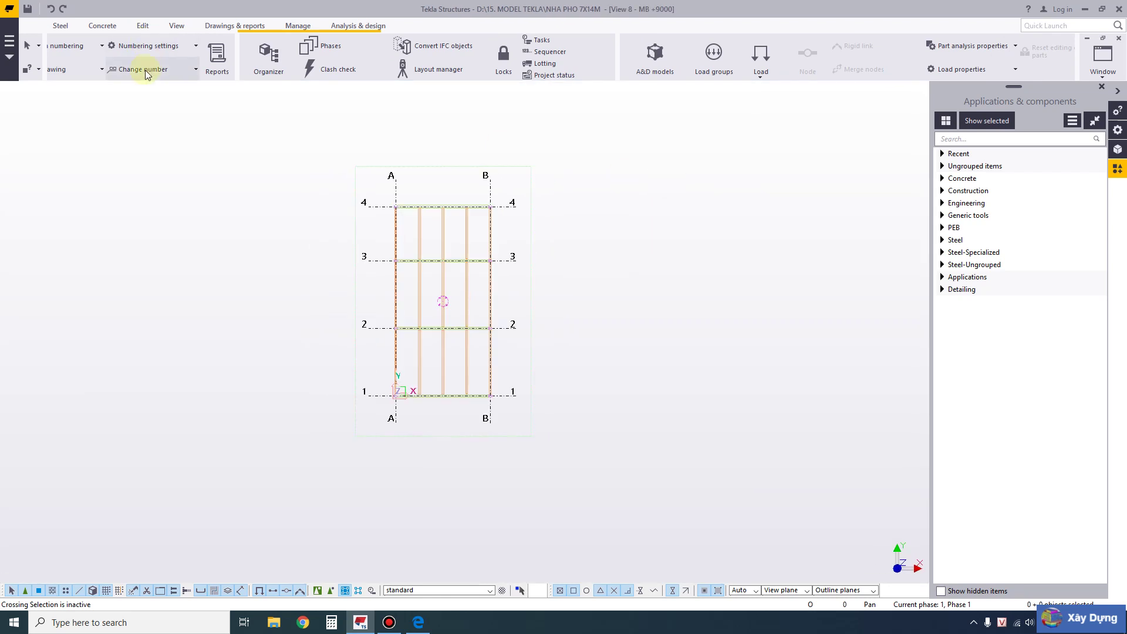
- Open the tables settings for the A3 table layout of the KHUNG TEN A3 drawing layout
click(160, 70)
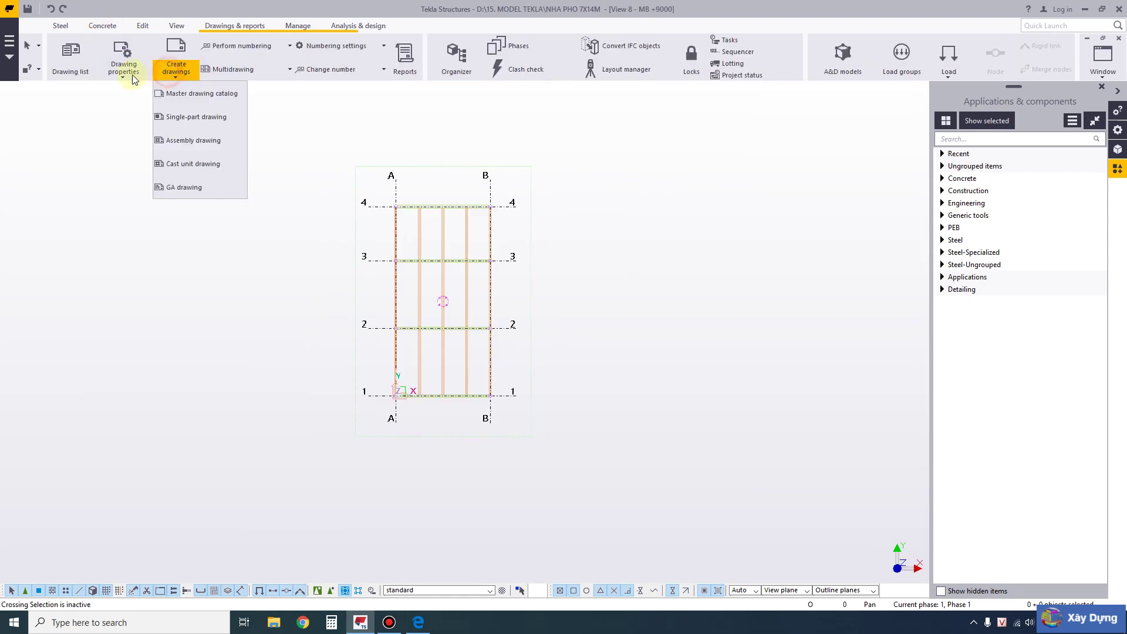
click(124, 73)
click(129, 208)
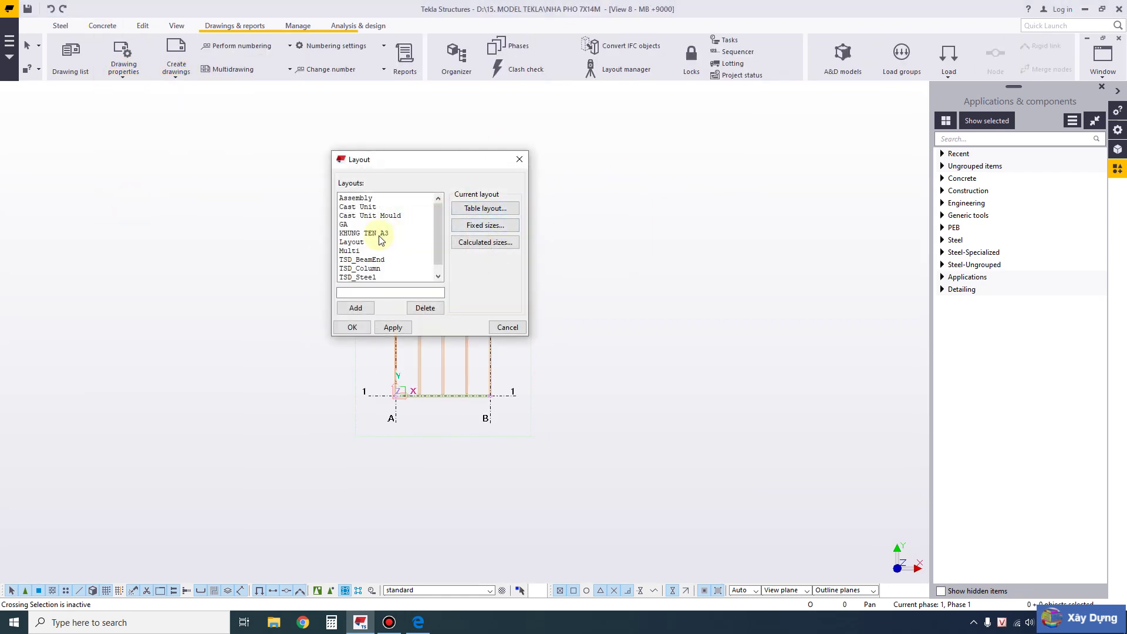
click(351, 233)
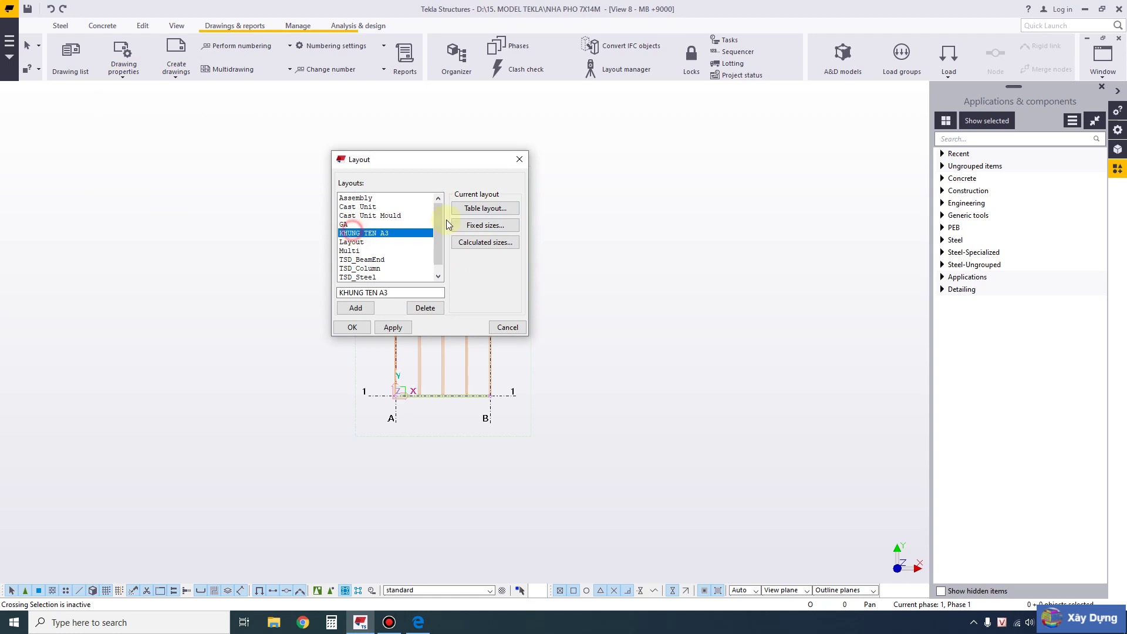
click(483, 209)
click(688, 283)
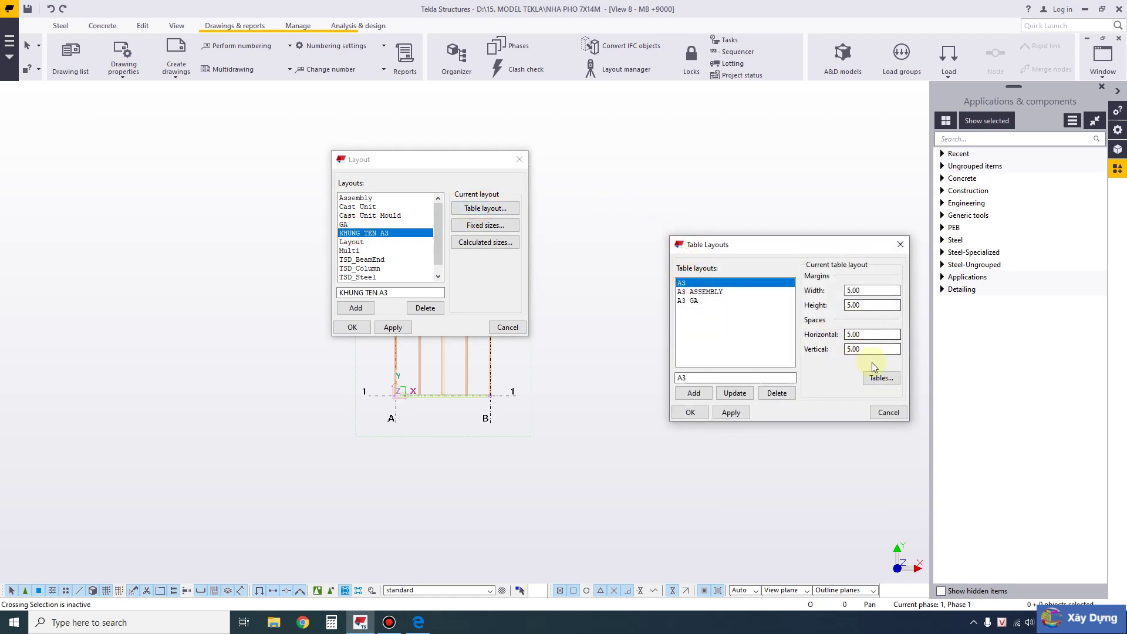
click(881, 377)
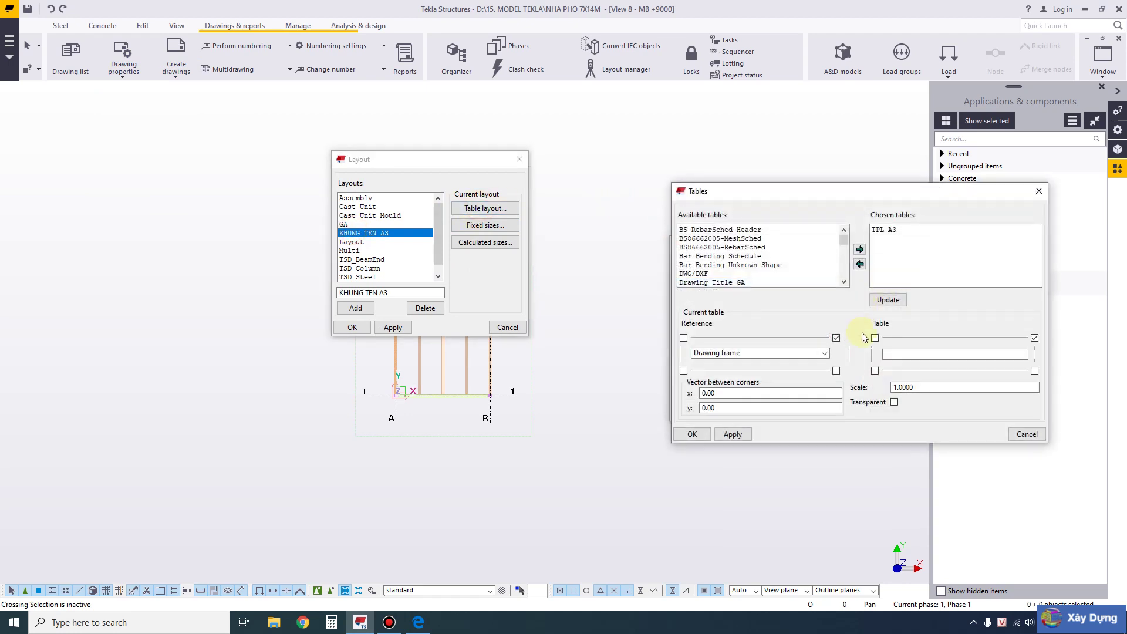
double_click(722, 392)
text(5)
text(10)
double_click(714, 409)
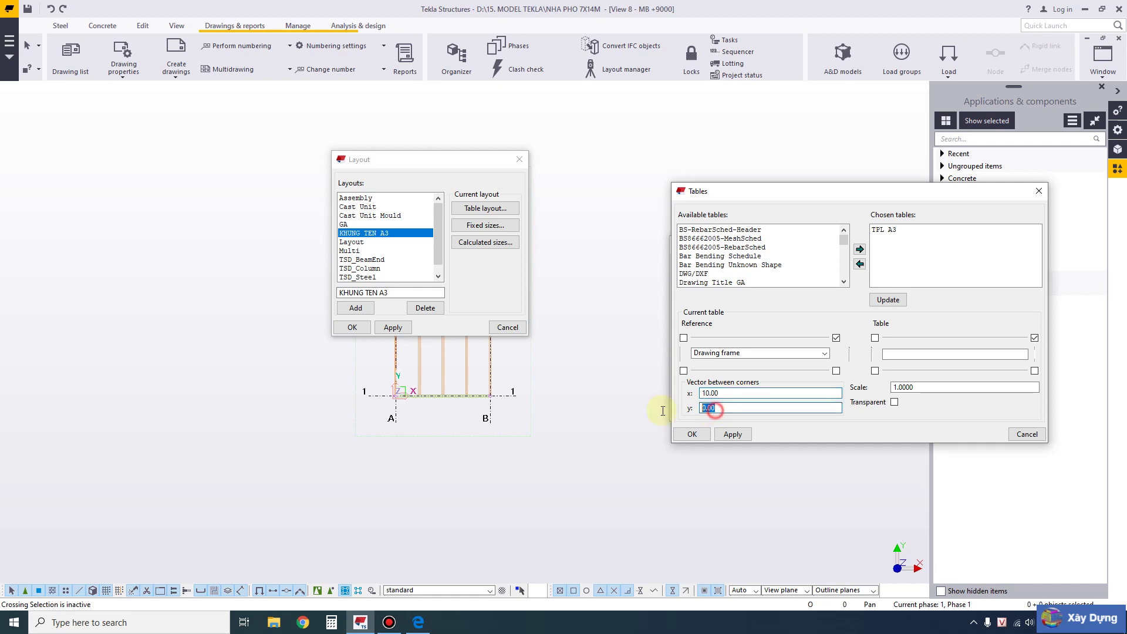
text(20)
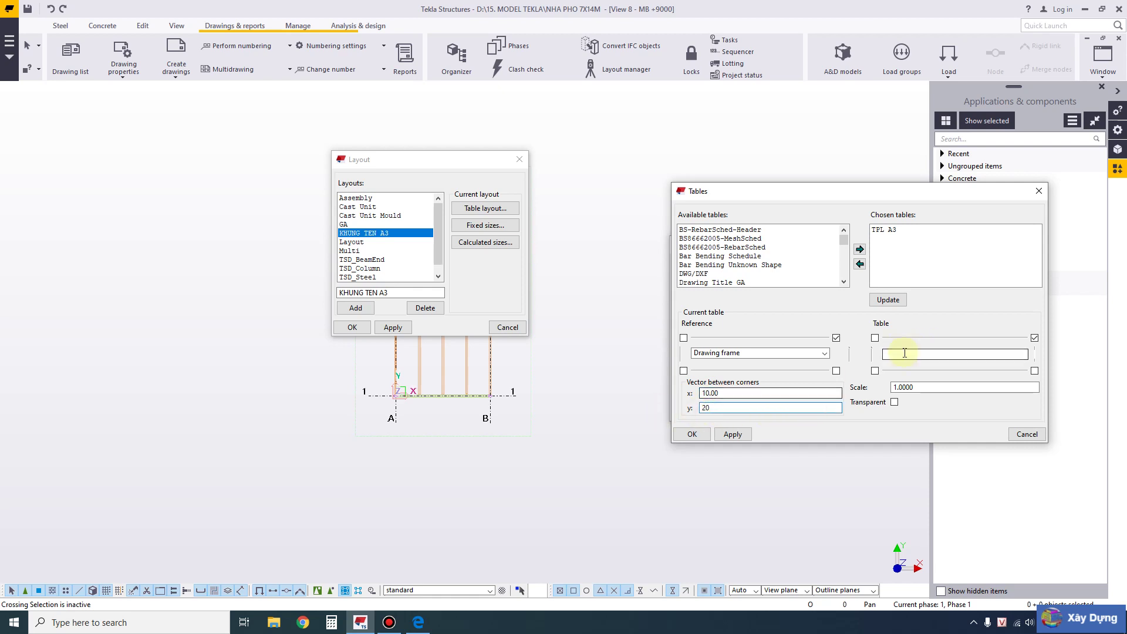
- Set the vector between corners of the chosen TPL A3 table to x 10 and y 20, and apply it
click(884, 230)
double_click(737, 393)
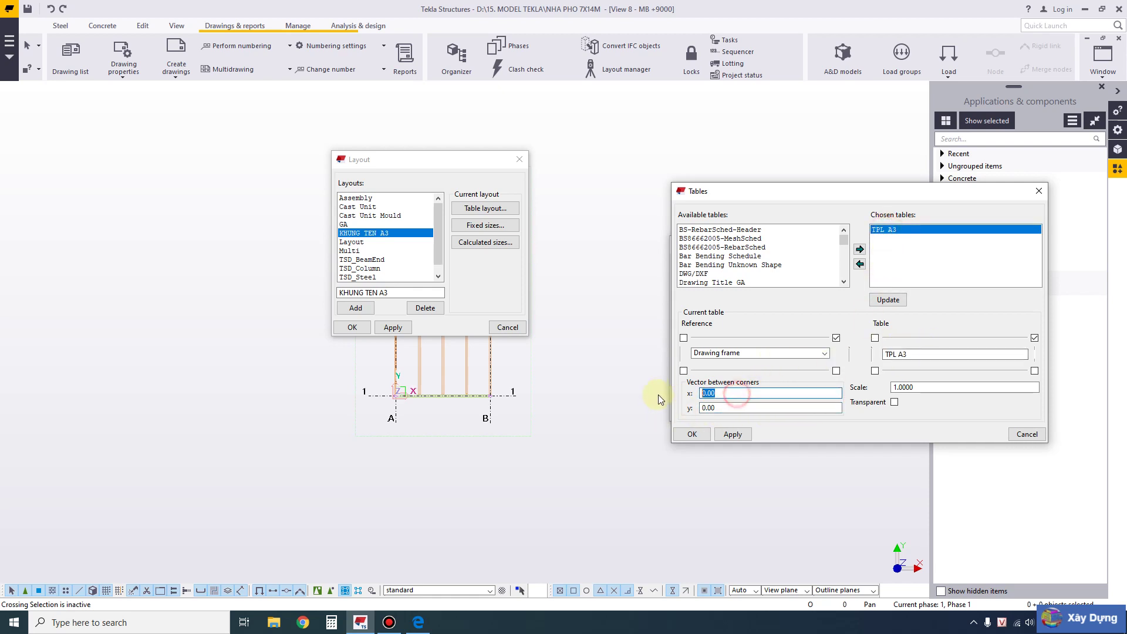
text(10)
double_click(715, 408)
text(20)
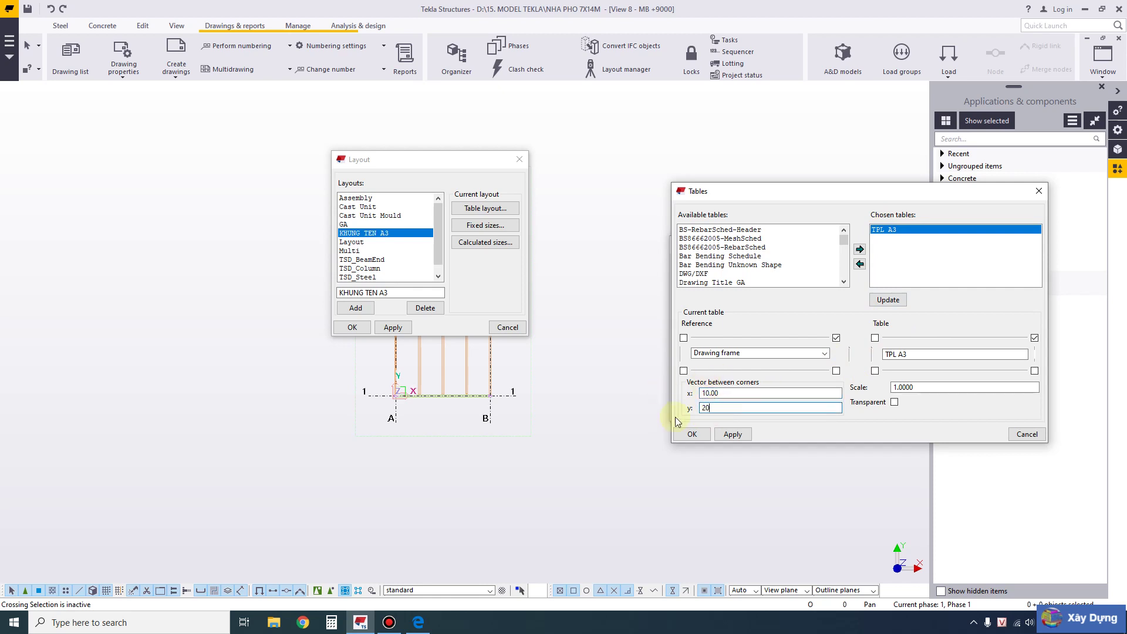
click(728, 434)
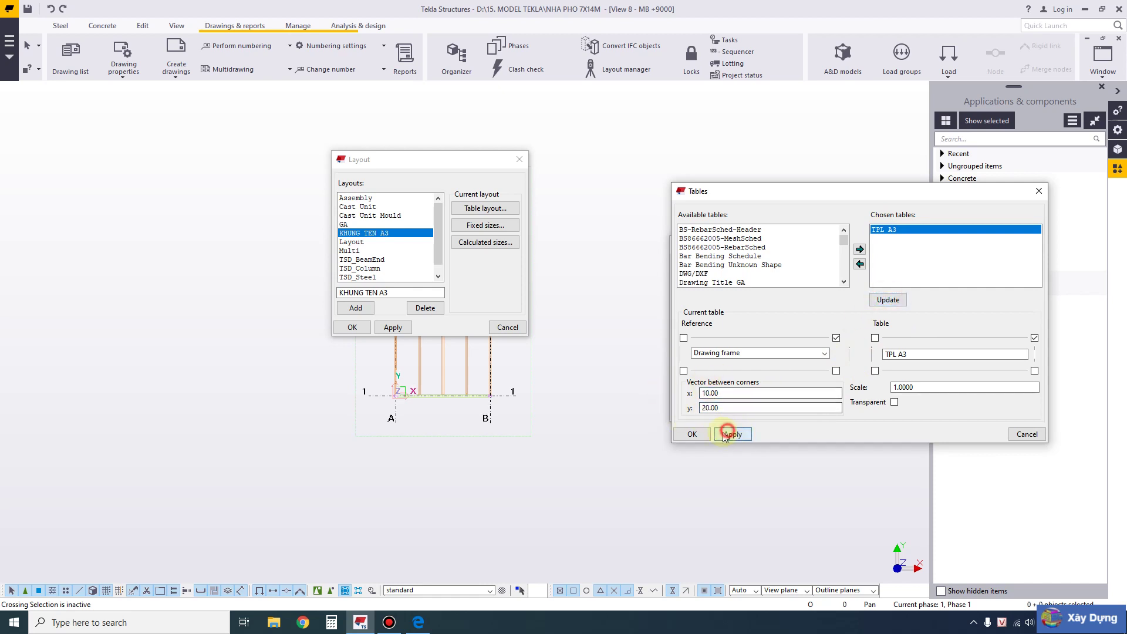
- Confirm the tables, A3 table layout and KHUNG TEN A3 drawing layout settings
click(691, 435)
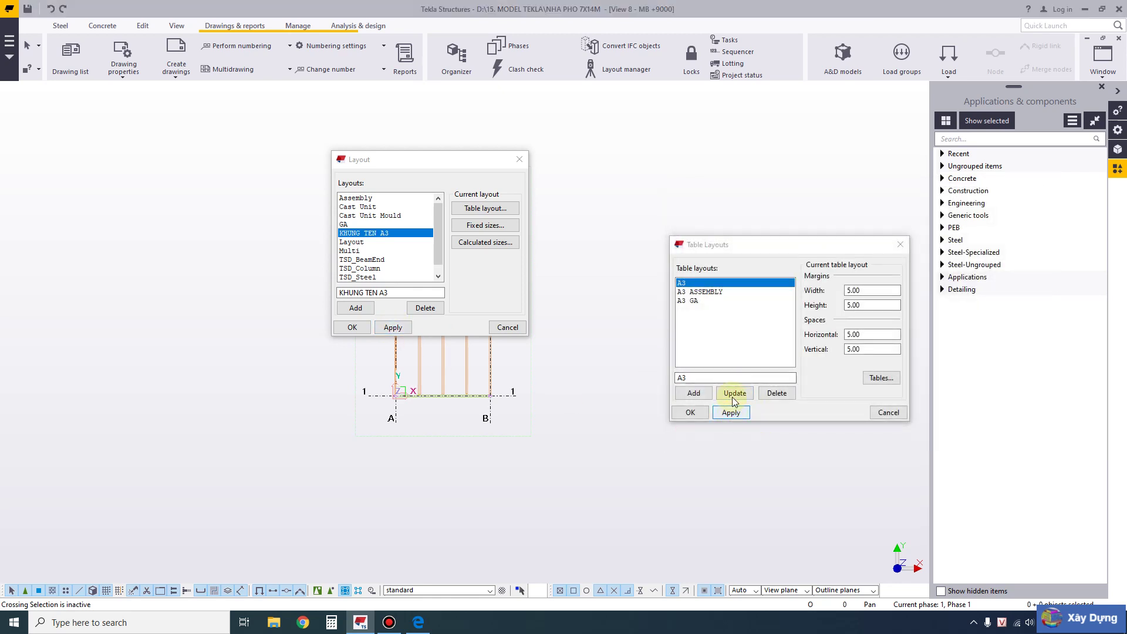
click(731, 412)
click(691, 412)
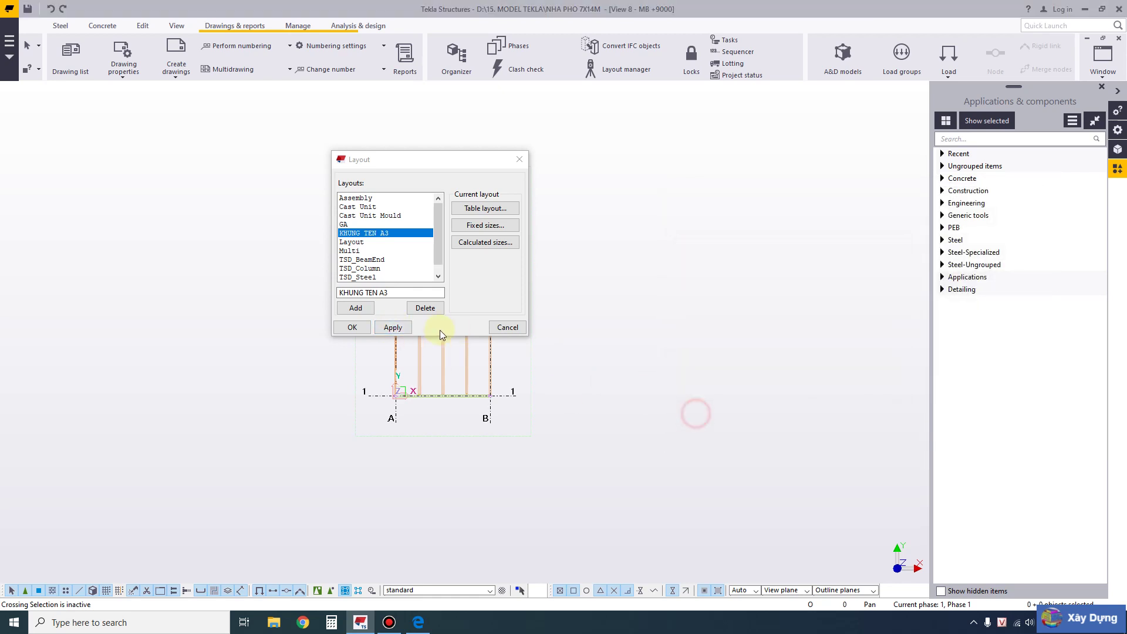
click(392, 327)
click(353, 327)
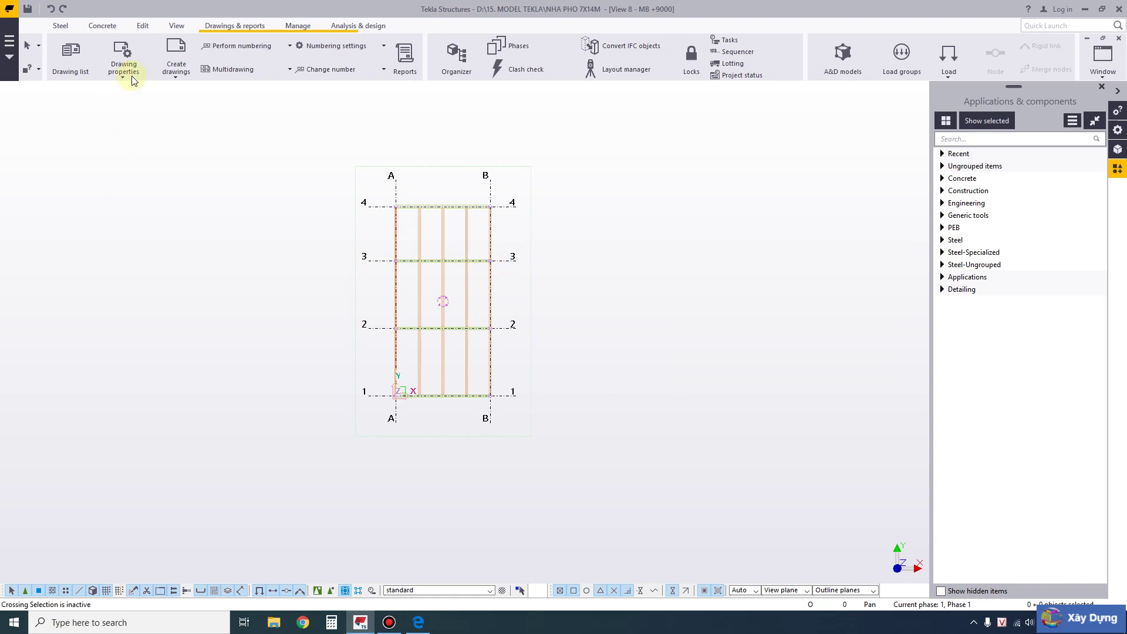
- Open general arrangement drawing [3] from the drawing list
click(81, 76)
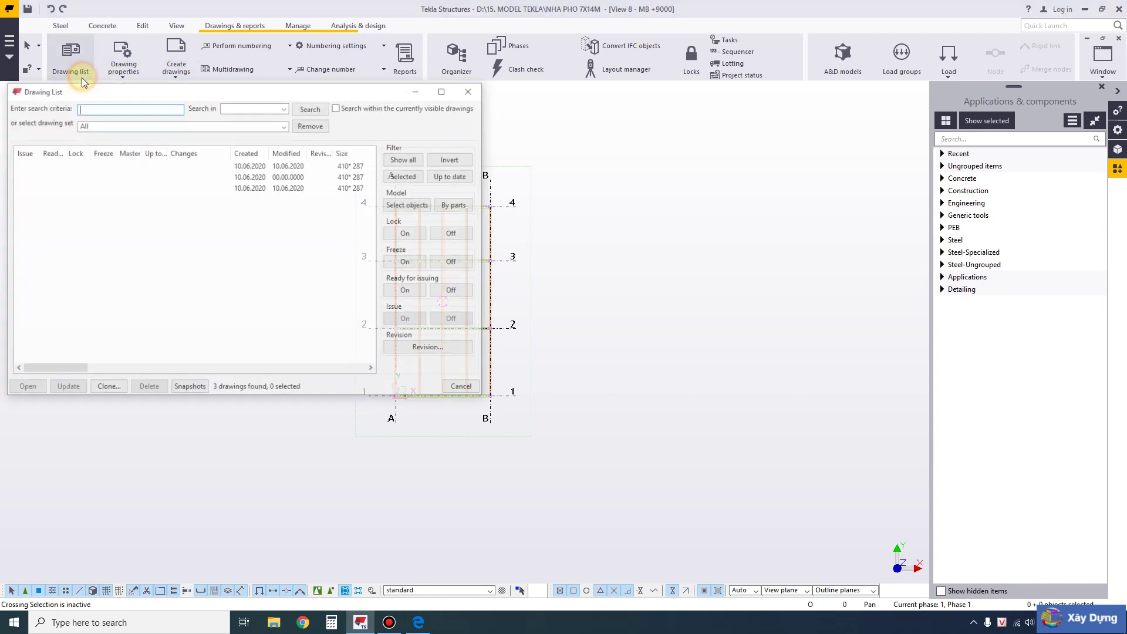
click(238, 166)
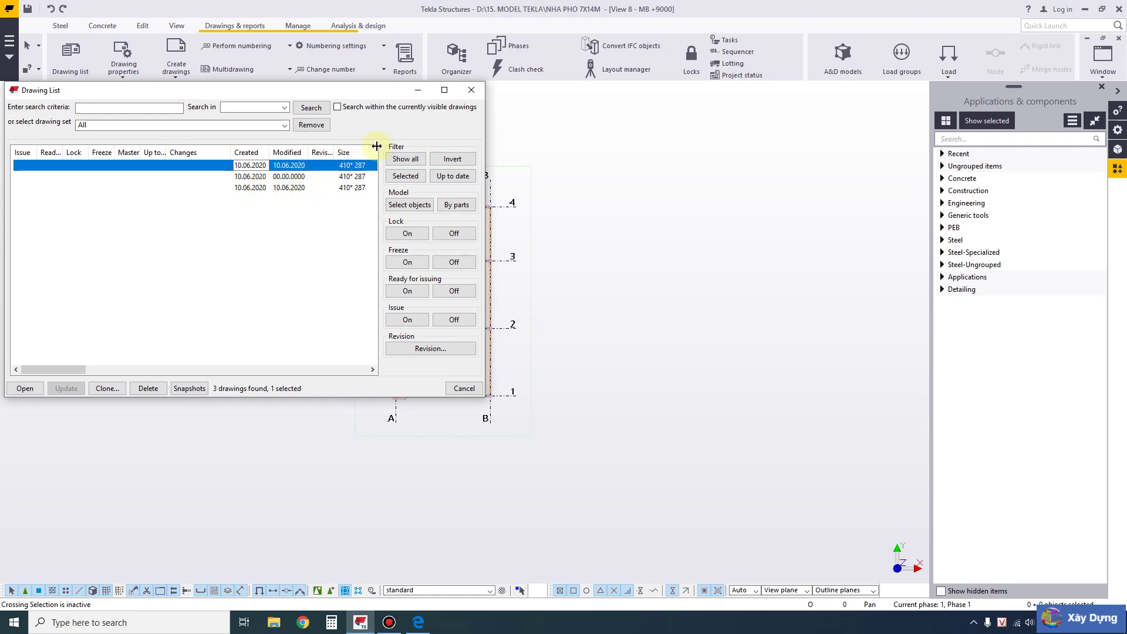
click(445, 90)
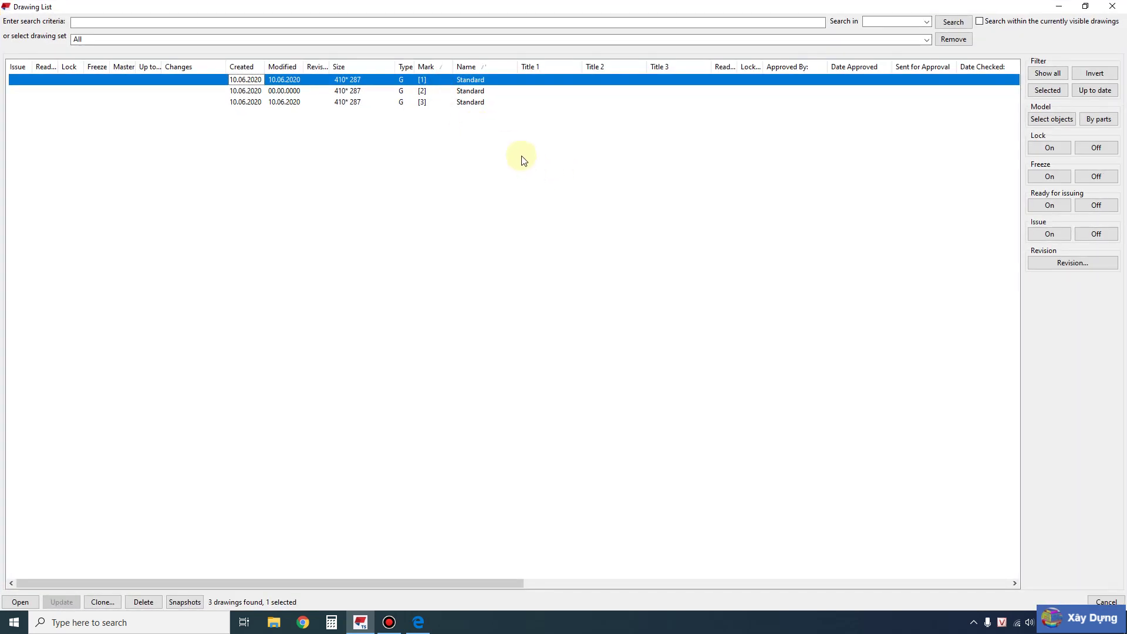
click(245, 103)
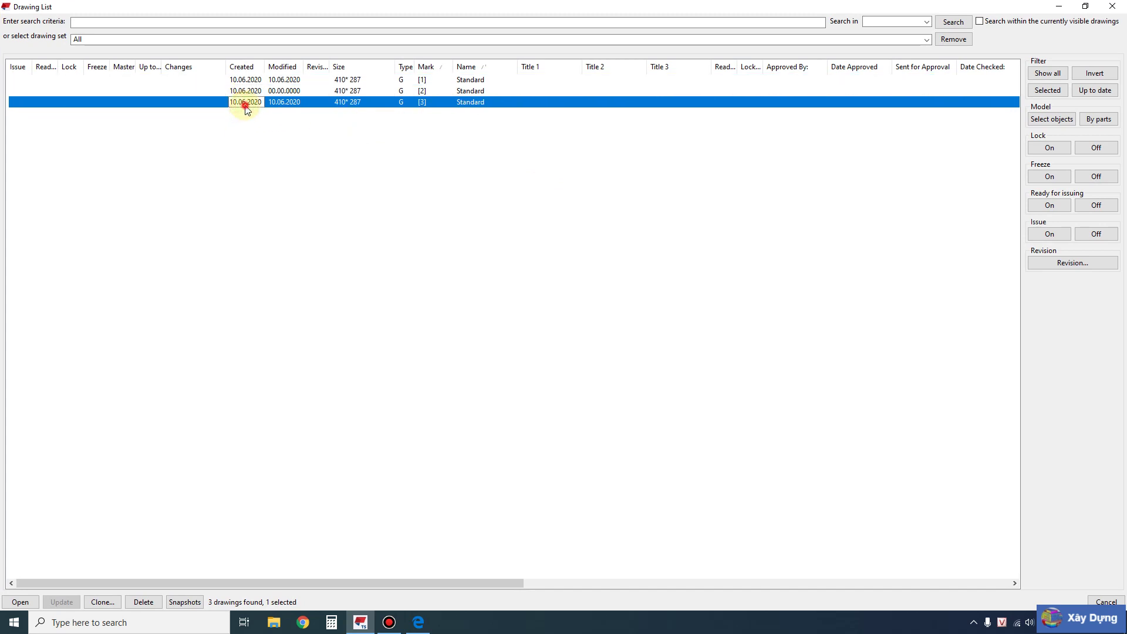
double_click(245, 105)
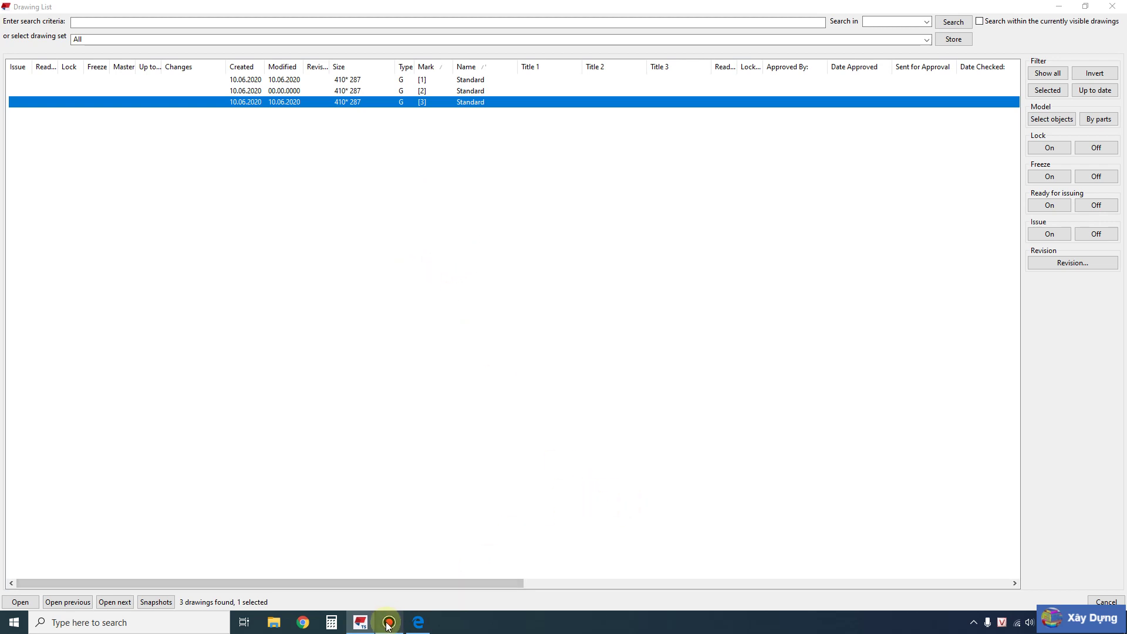
click(360, 622)
click(360, 623)
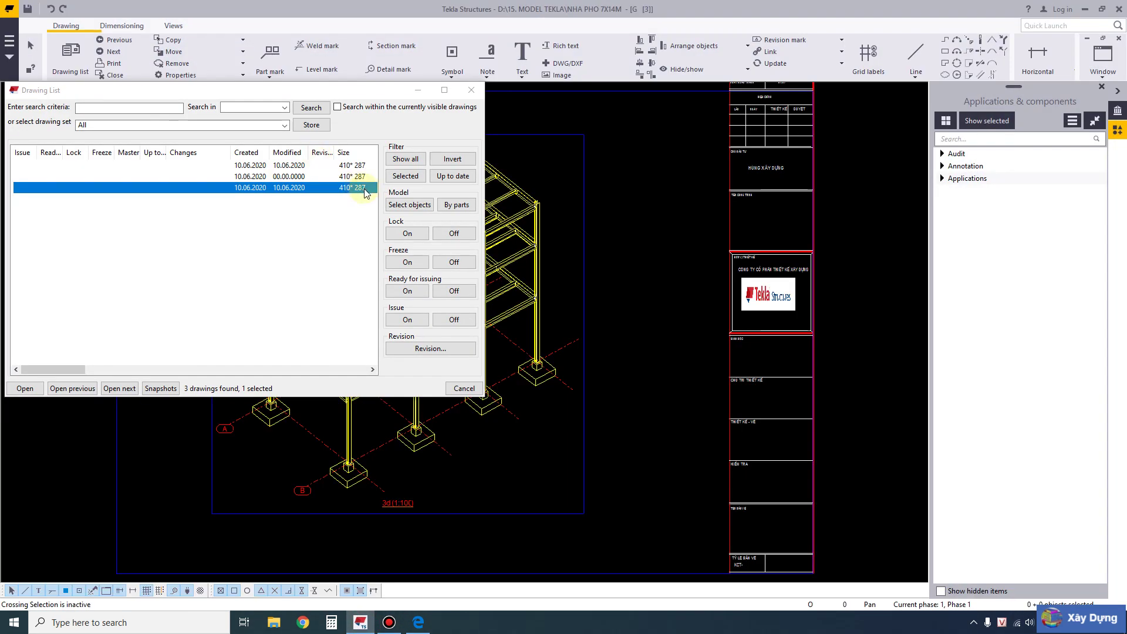
- Close the drawing list and examine the title block's position against the drawing frame near its upper corner
scroll(705, 361, down, 3)
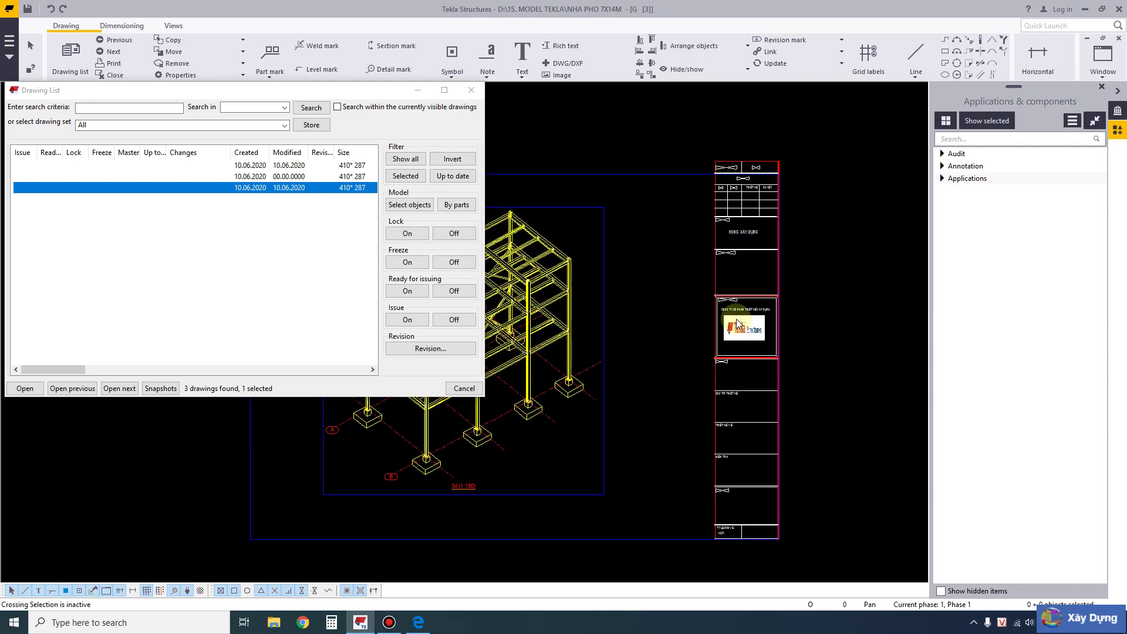
scroll(706, 361, up, 3)
click(470, 91)
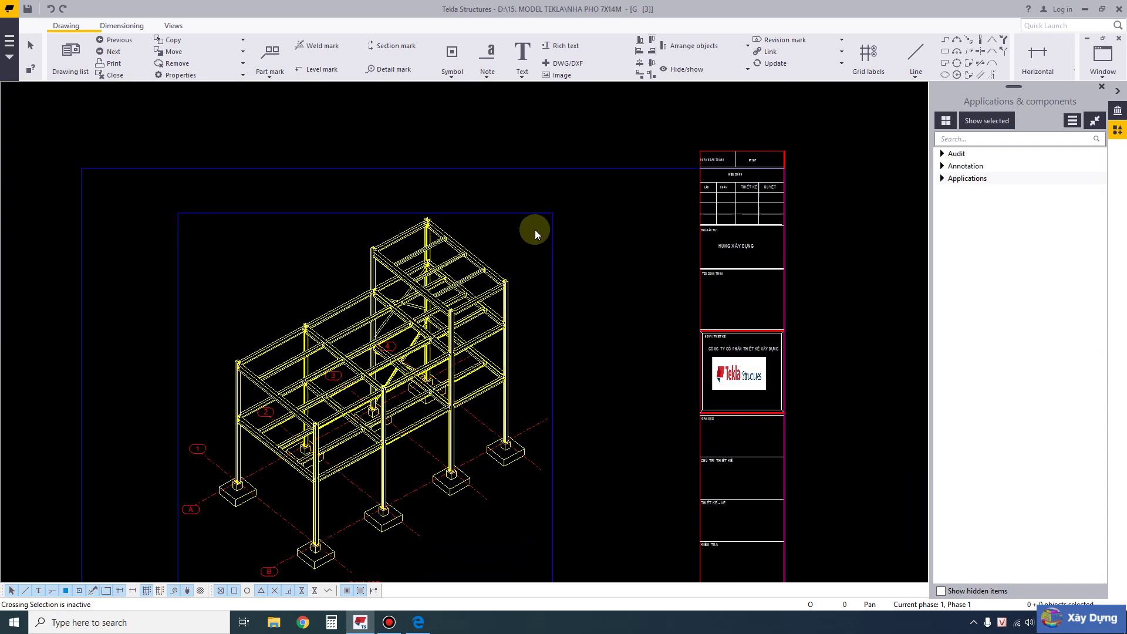
scroll(626, 445, down, 3)
scroll(678, 467, up, 2)
scroll(678, 468, up, 4)
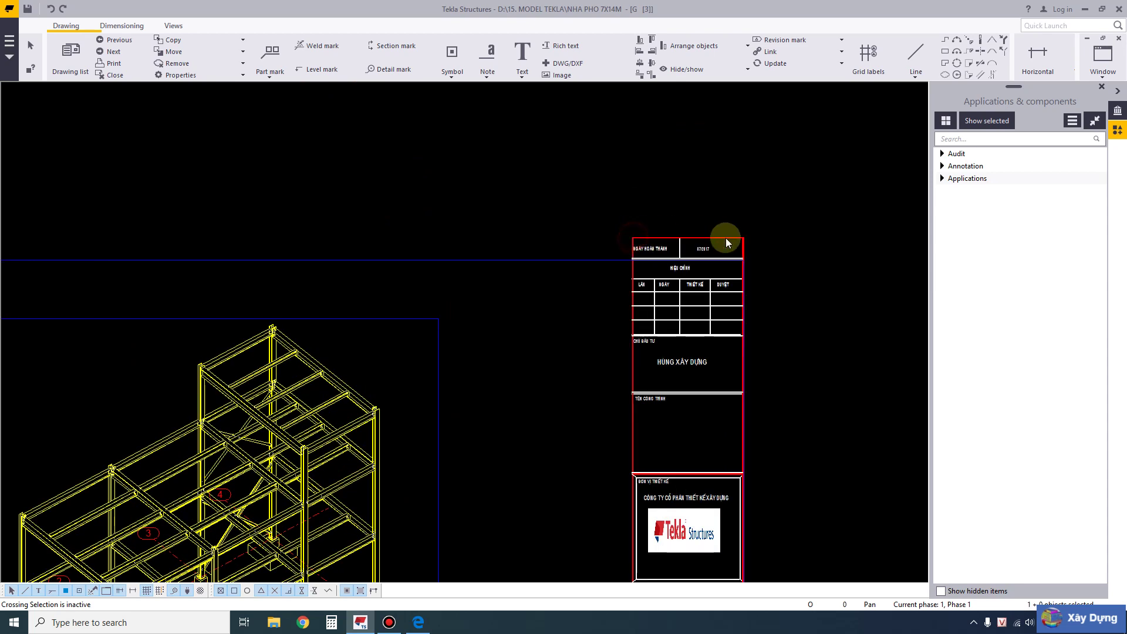
scroll(644, 249, up, 3)
scroll(657, 266, up, 2)
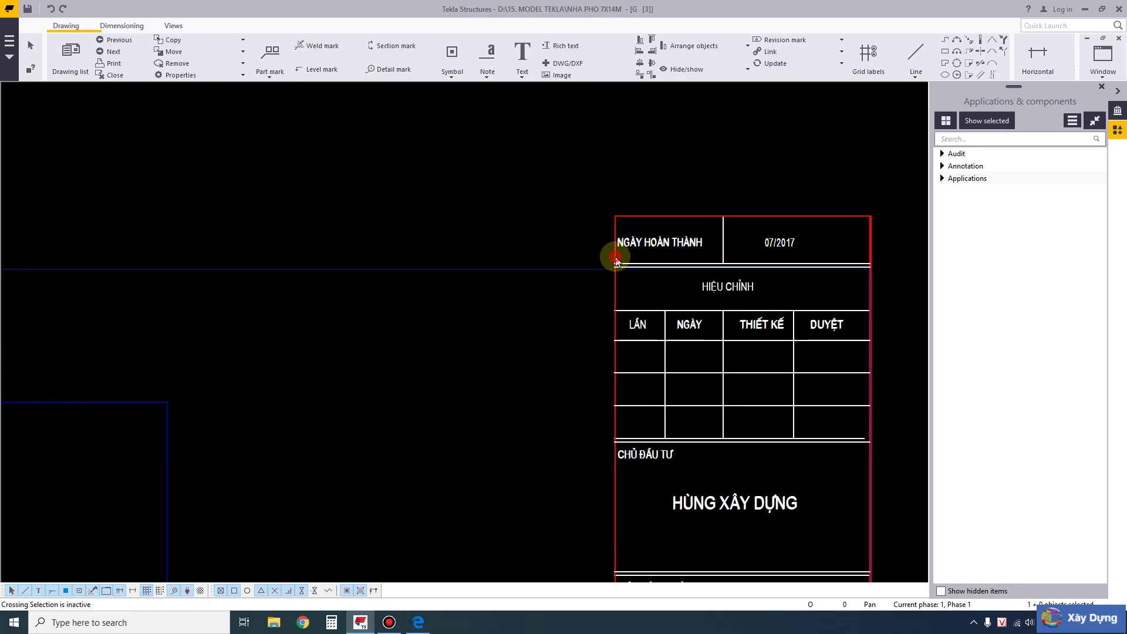
- Open the TPL A3 title block in Tekla Template Editor to view the template, and close the editor
double_click(616, 260)
click(449, 330)
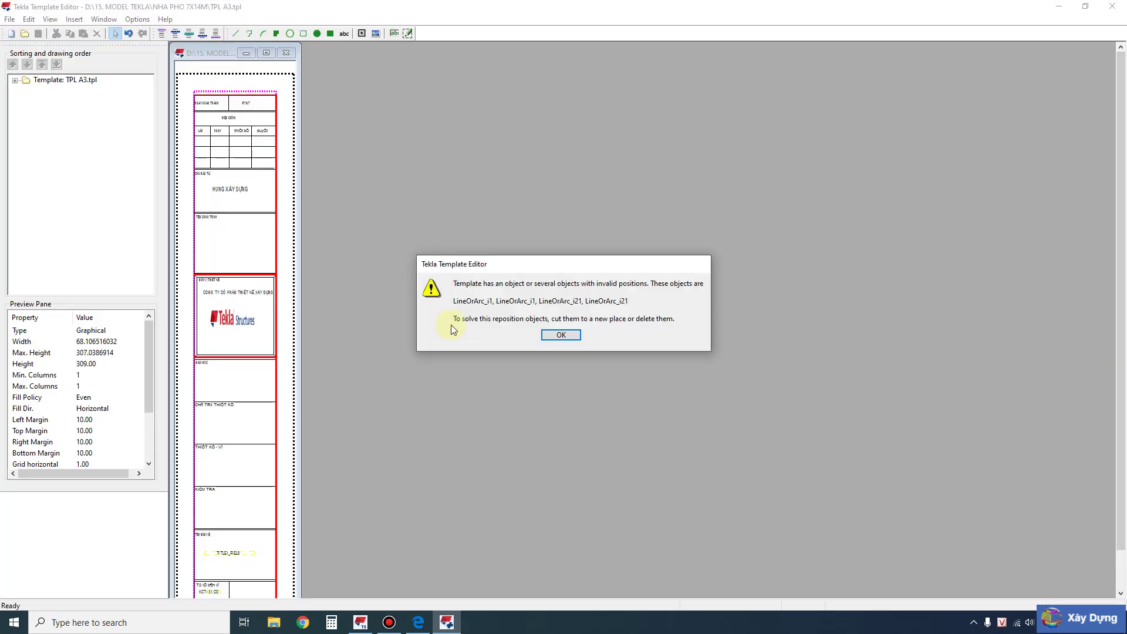
click(561, 335)
click(266, 53)
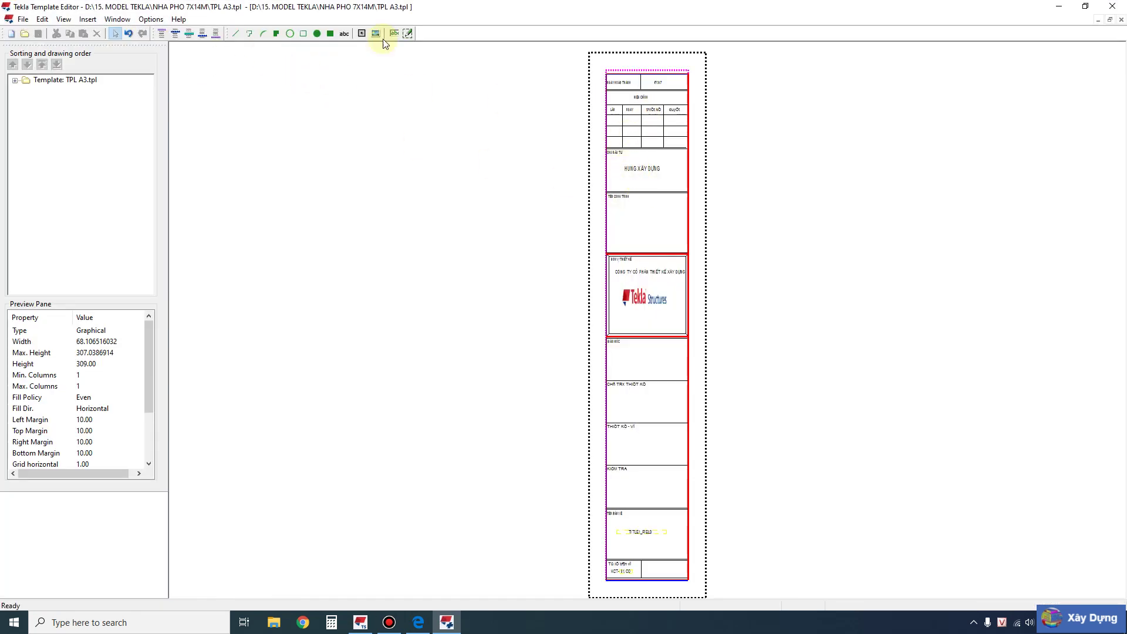
click(1115, 9)
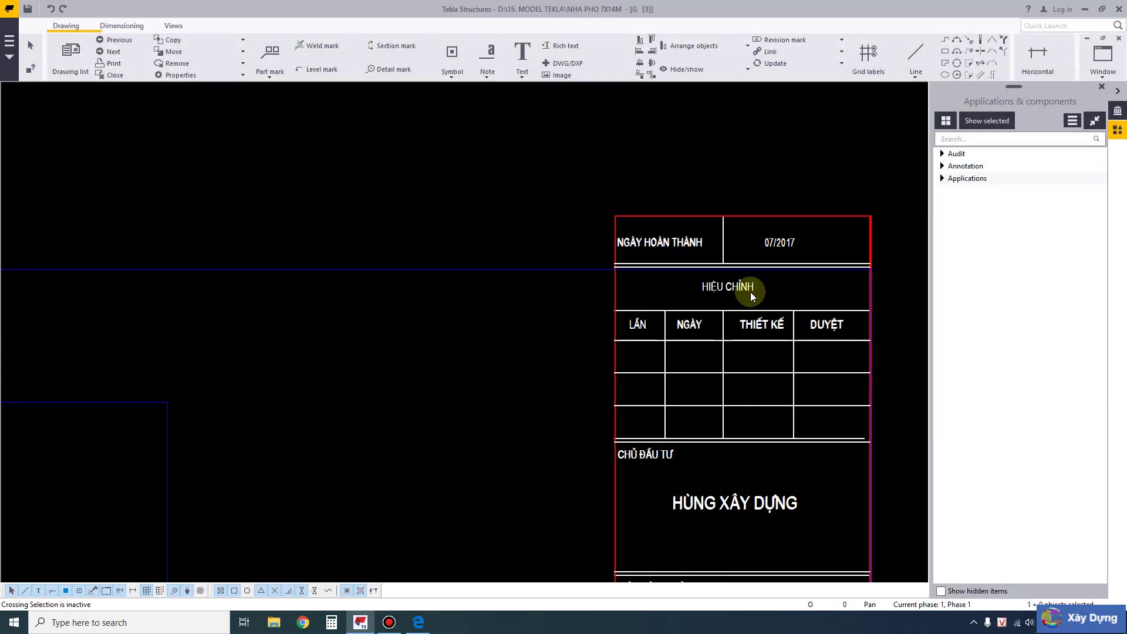
- Close drawing [3] and open the drawing layout settings
click(107, 75)
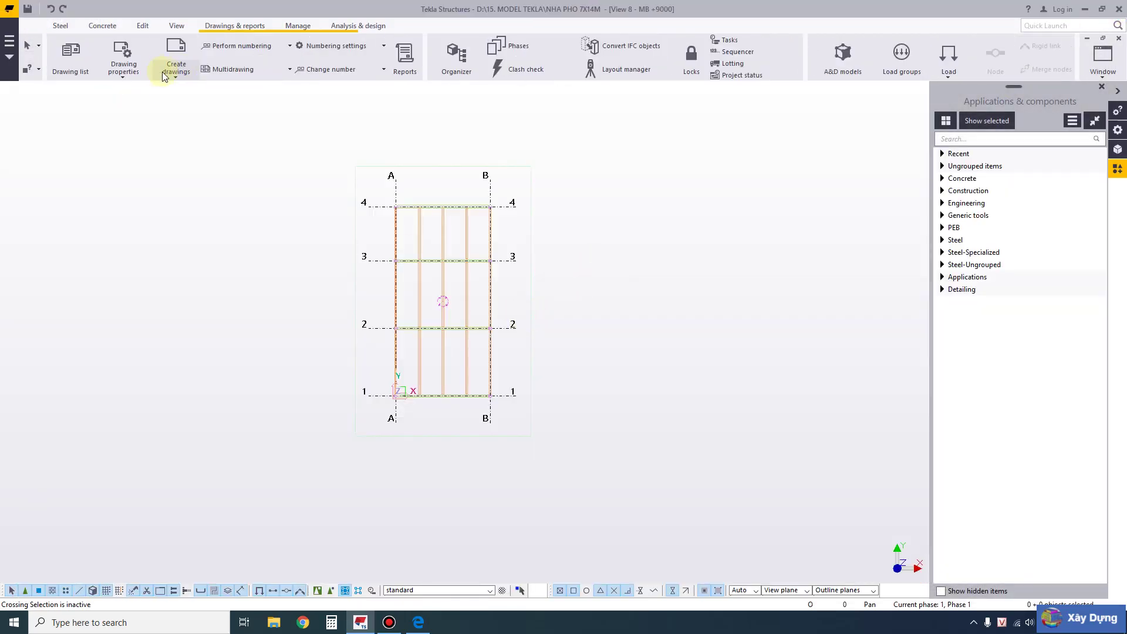
click(170, 74)
click(120, 79)
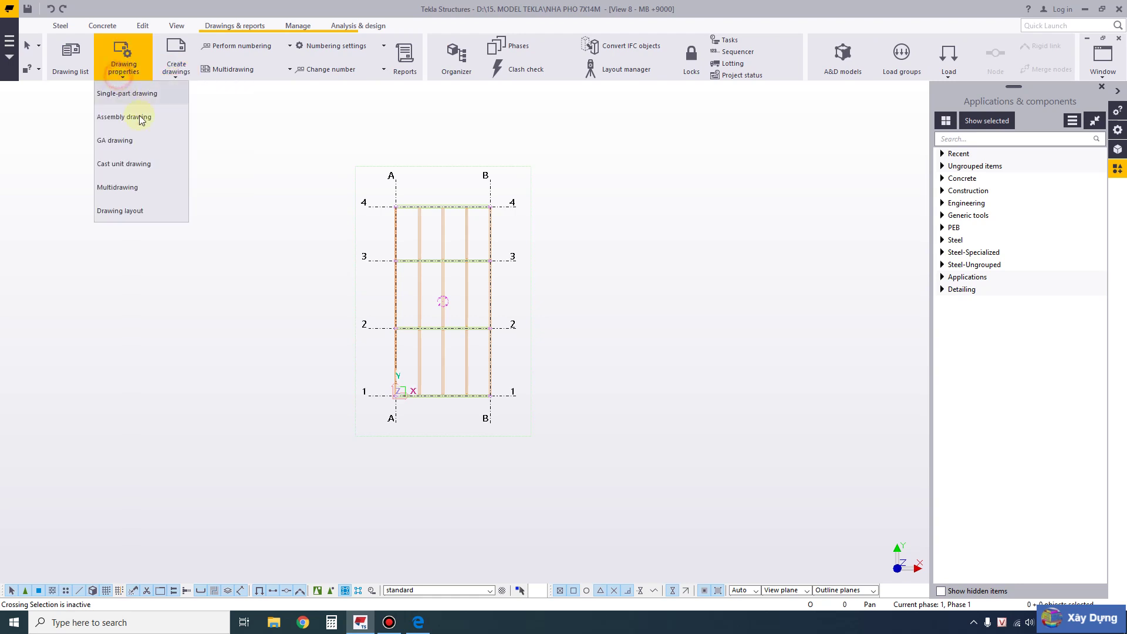
click(141, 209)
- In the A3 table layout of KHUNG TEN A3, set the height margin to 10 and the vertical space to 10
click(365, 234)
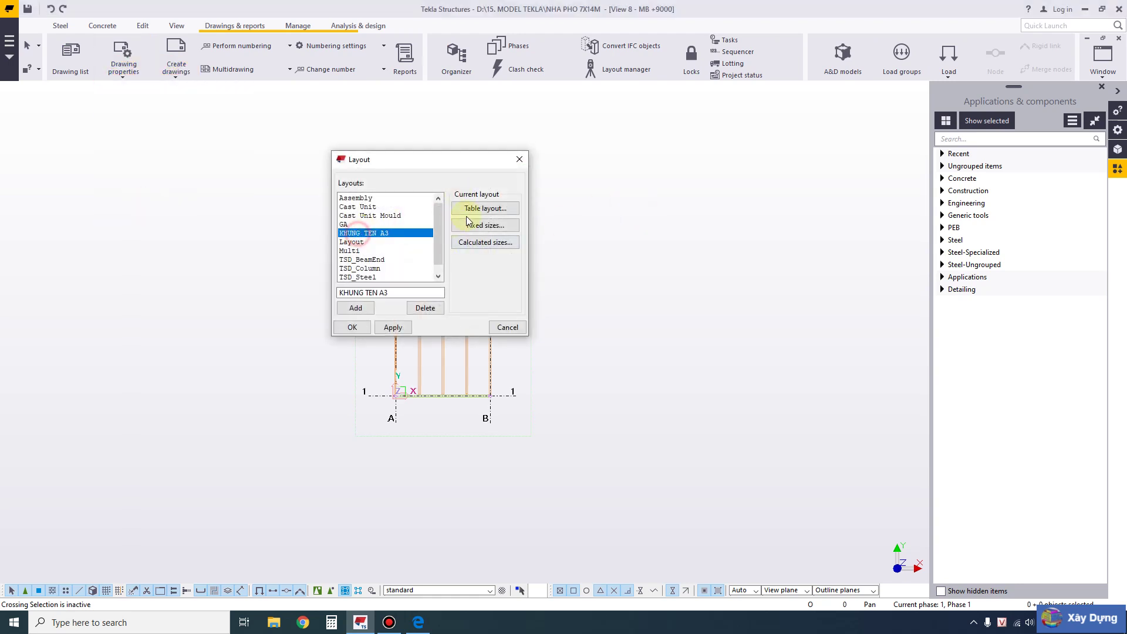
click(469, 210)
click(681, 284)
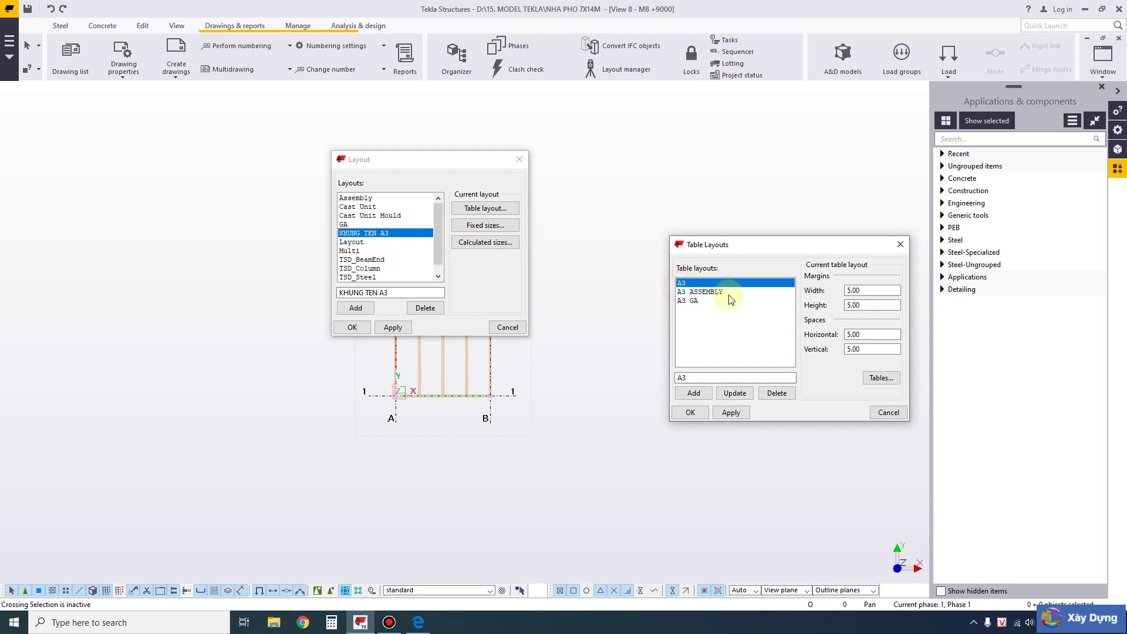
double_click(867, 291)
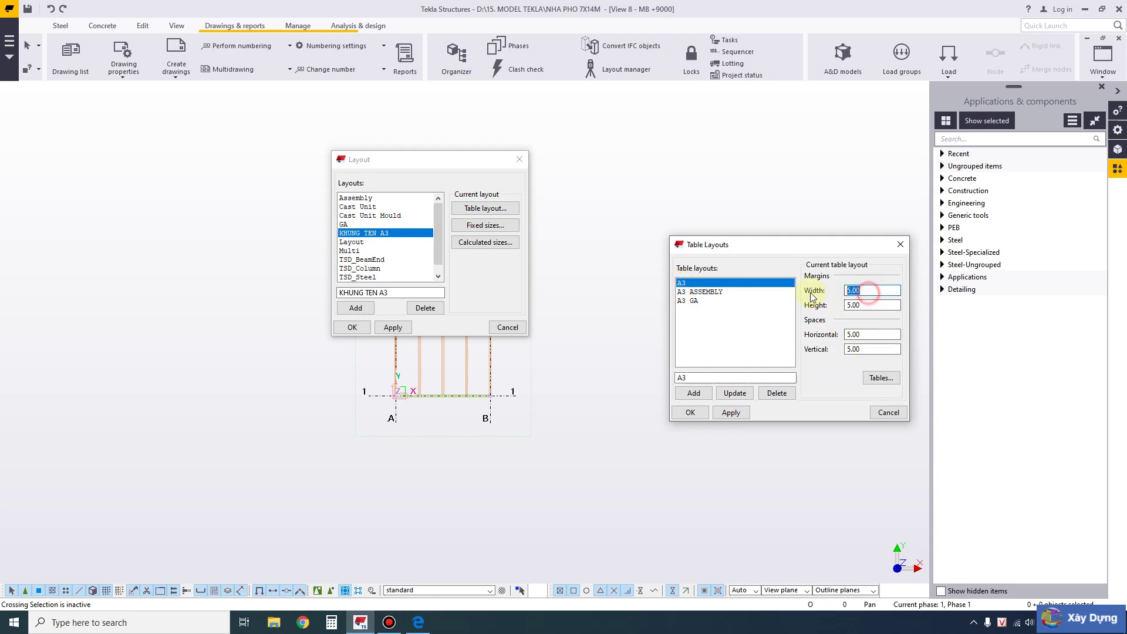
double_click(862, 305)
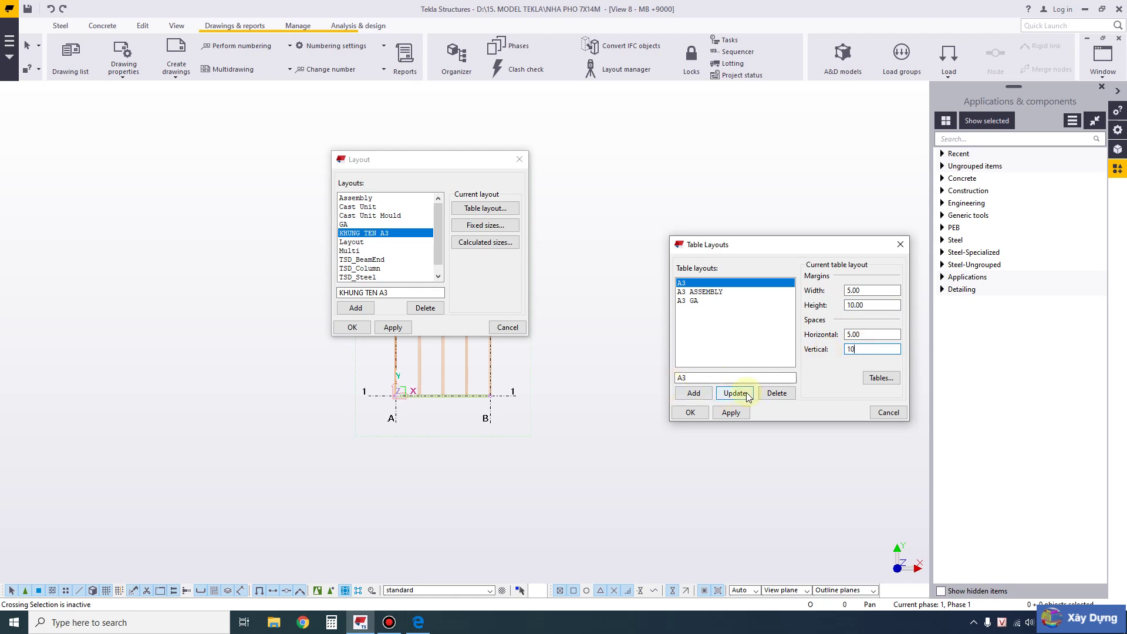
- Enable the lower-right corner for both the drawing frame reference and the TPL A3 table, and apply it
click(881, 378)
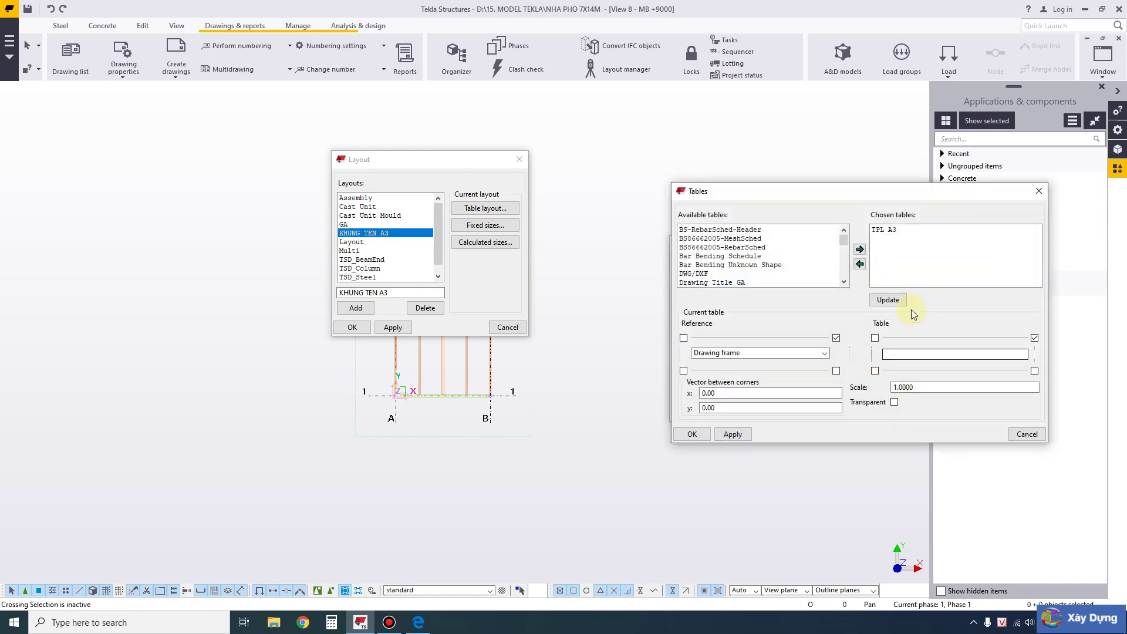
click(891, 230)
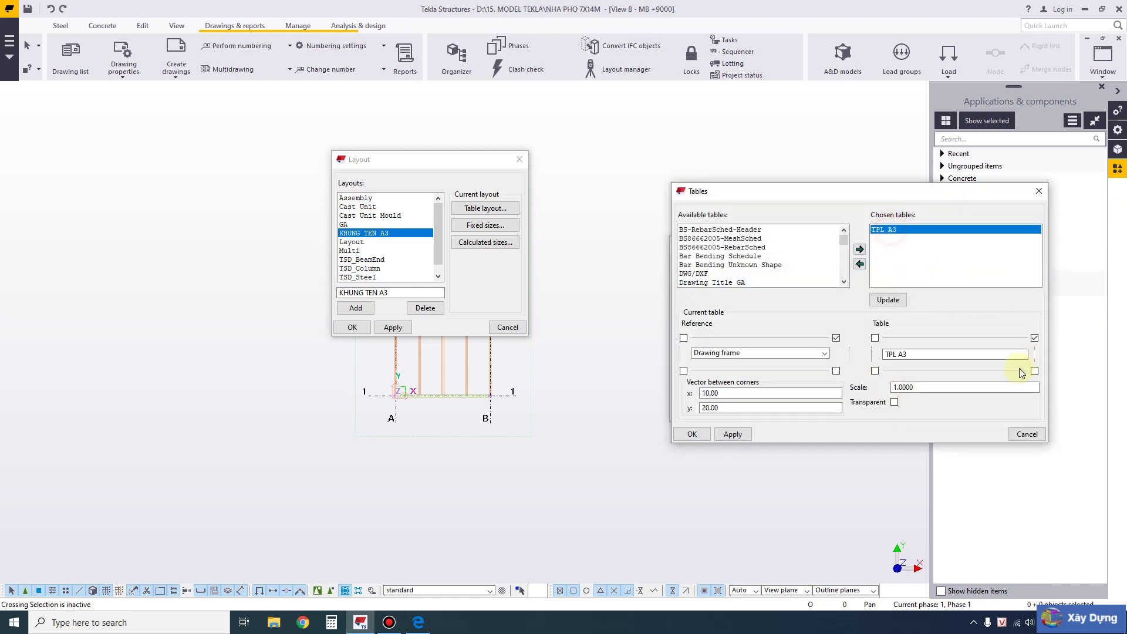
click(1034, 370)
click(836, 371)
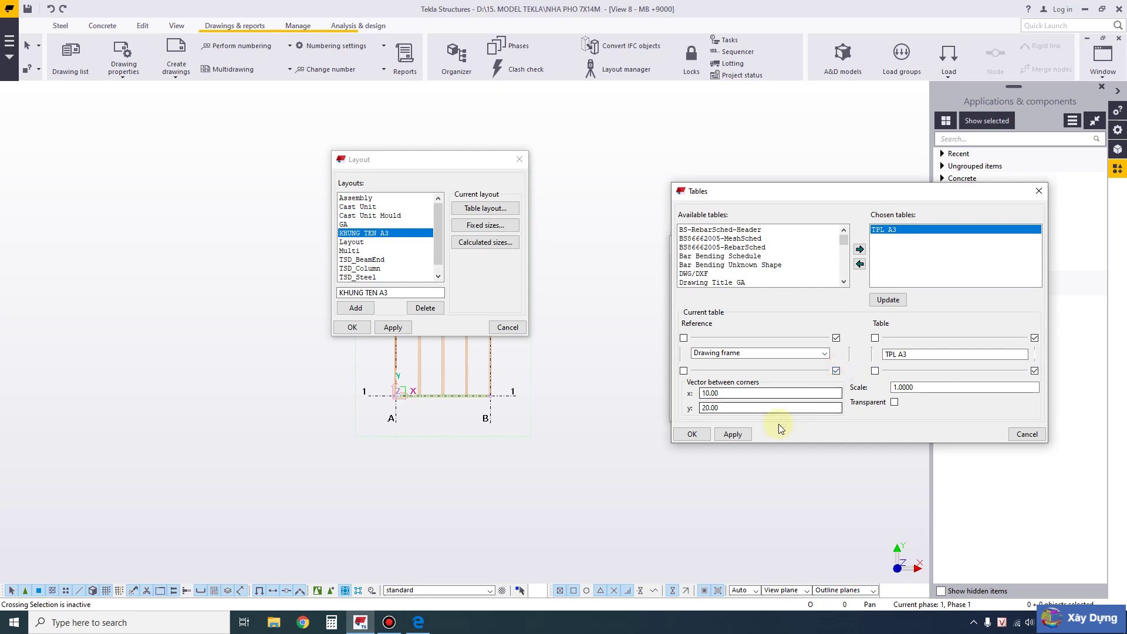
click(743, 434)
click(692, 434)
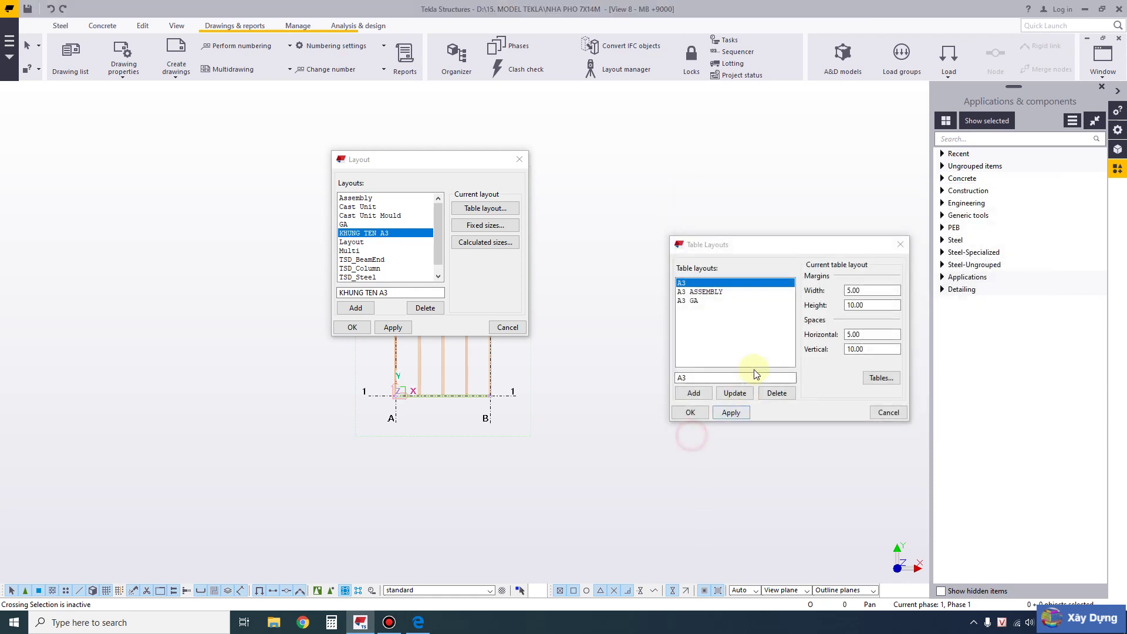
- Update the A3 table layout and confirm the KHUNG TEN A3 layout changes
click(737, 396)
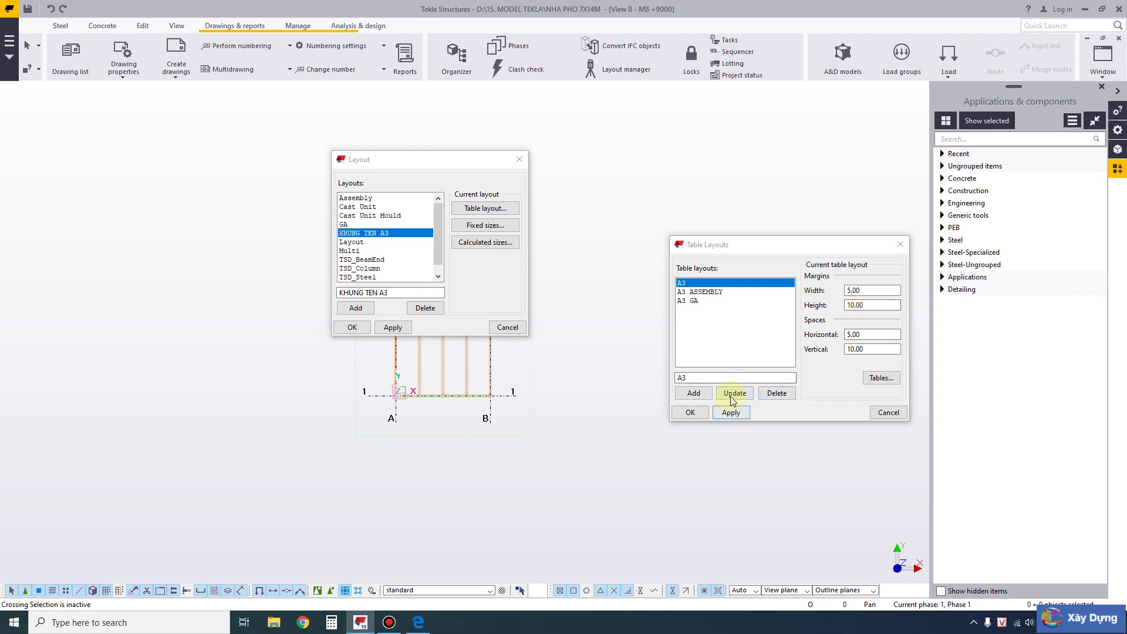
click(690, 412)
click(352, 327)
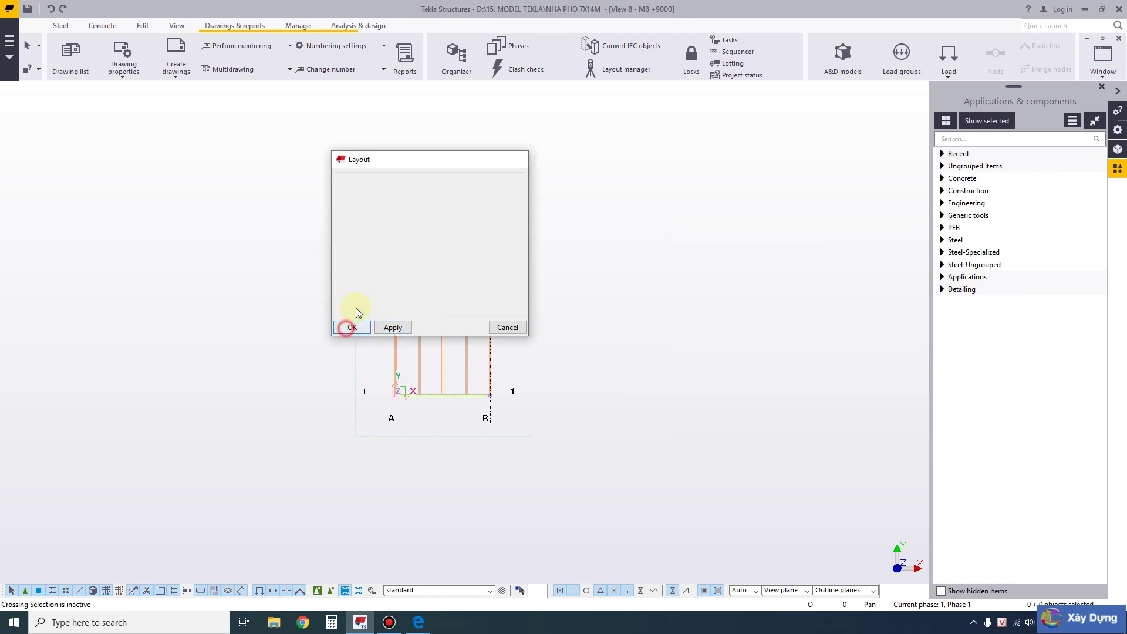
click(104, 55)
click(121, 210)
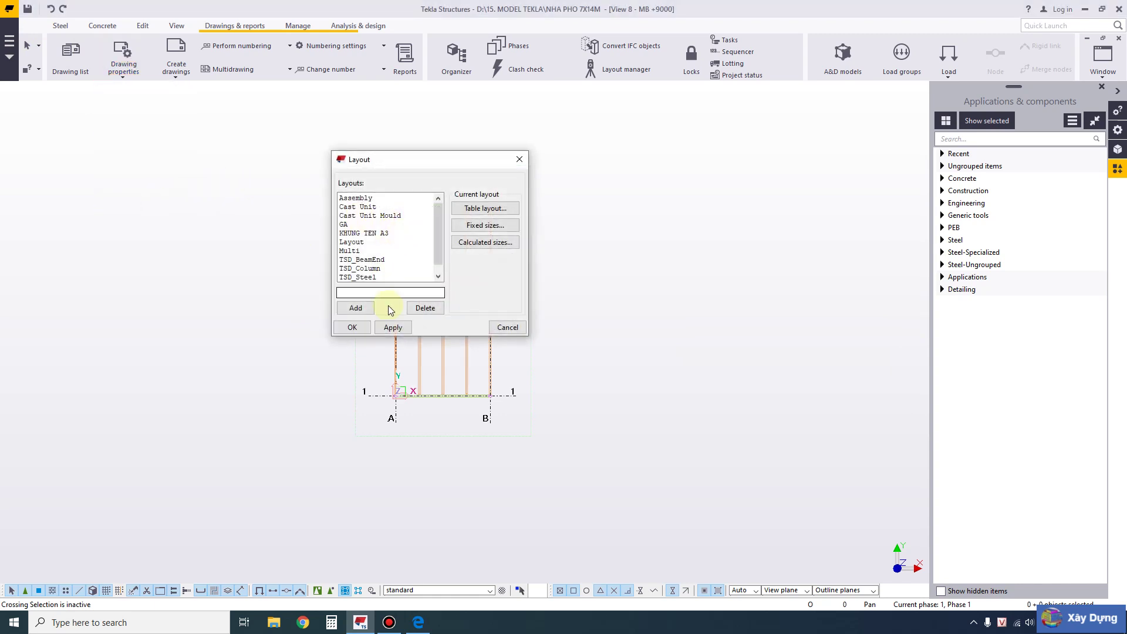
click(501, 329)
- Open drawing [3] to check the title block's position against the drawing frame, and close the drawing
click(71, 59)
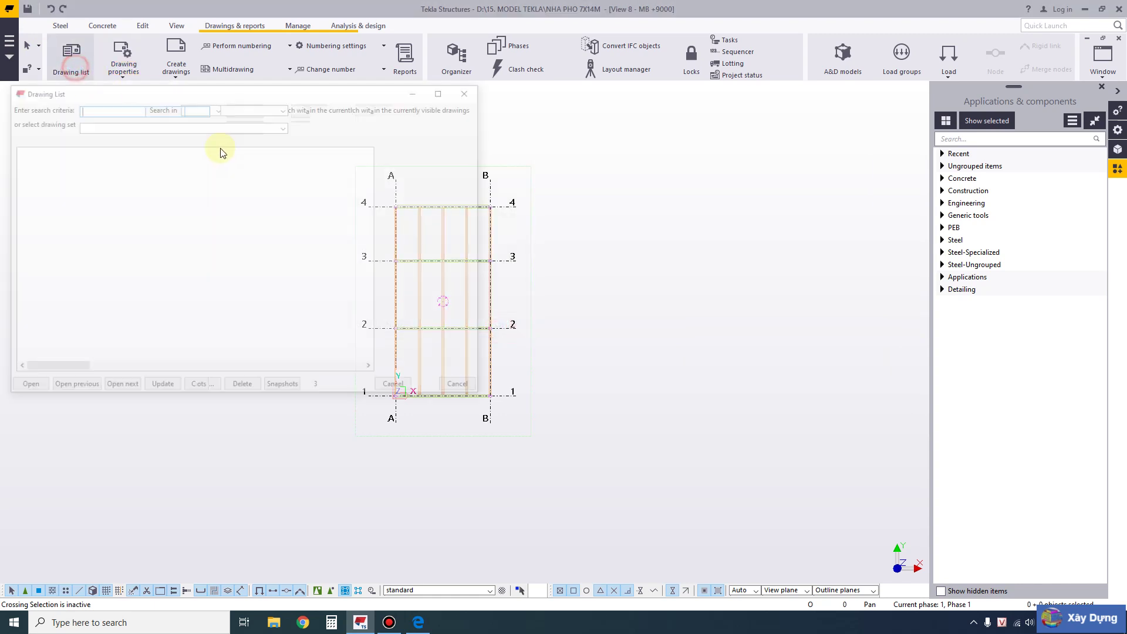
click(261, 189)
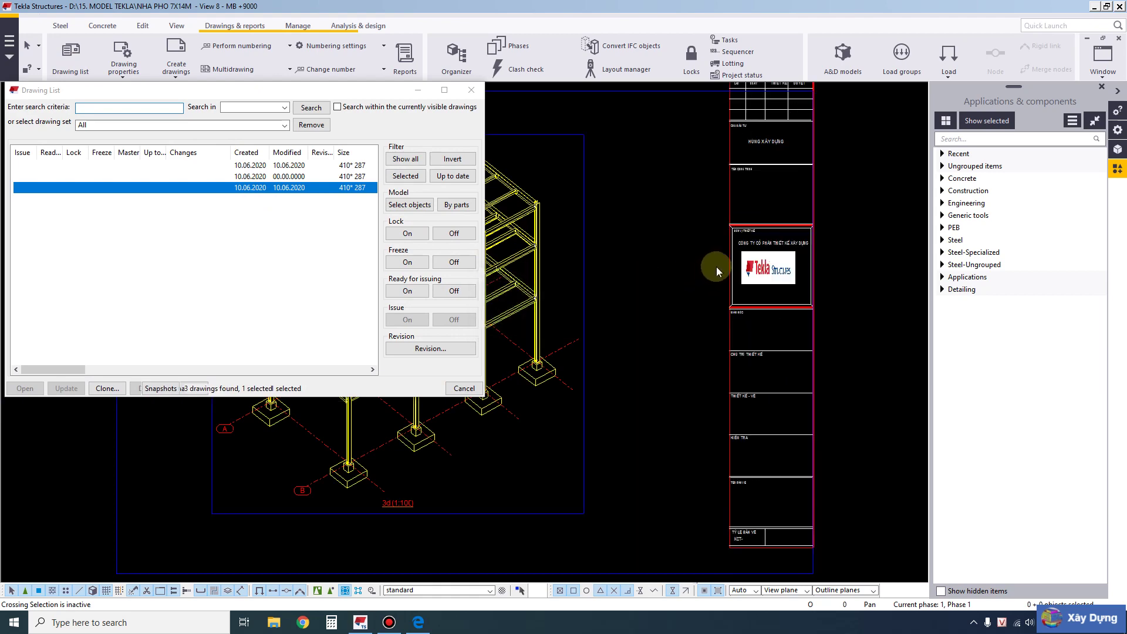
scroll(741, 138, up, 2)
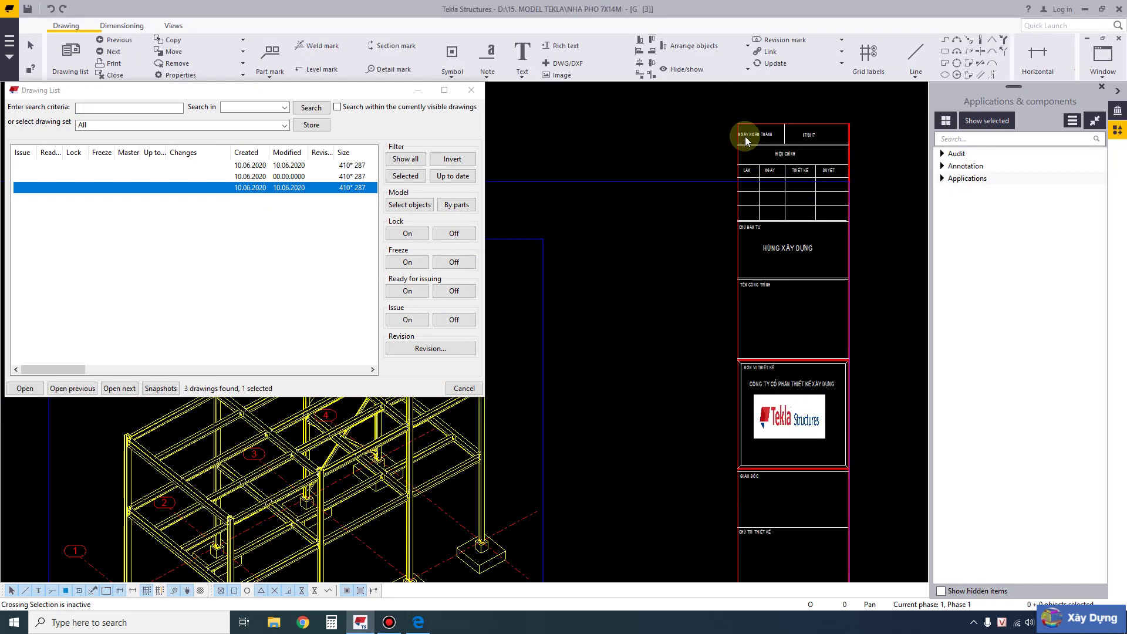
click(737, 155)
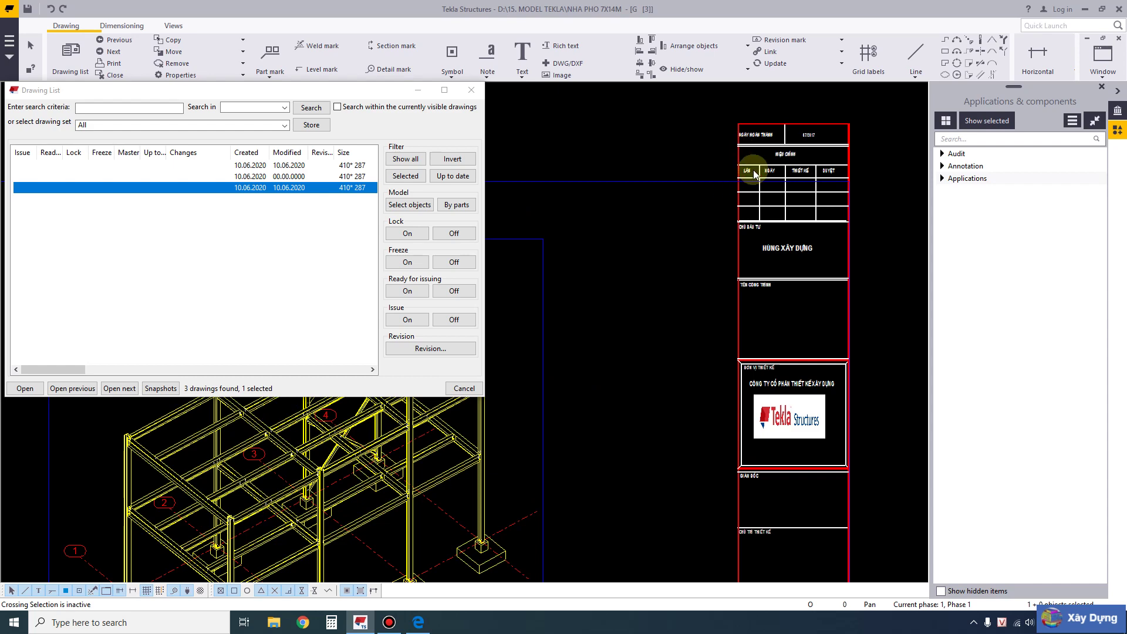
click(472, 90)
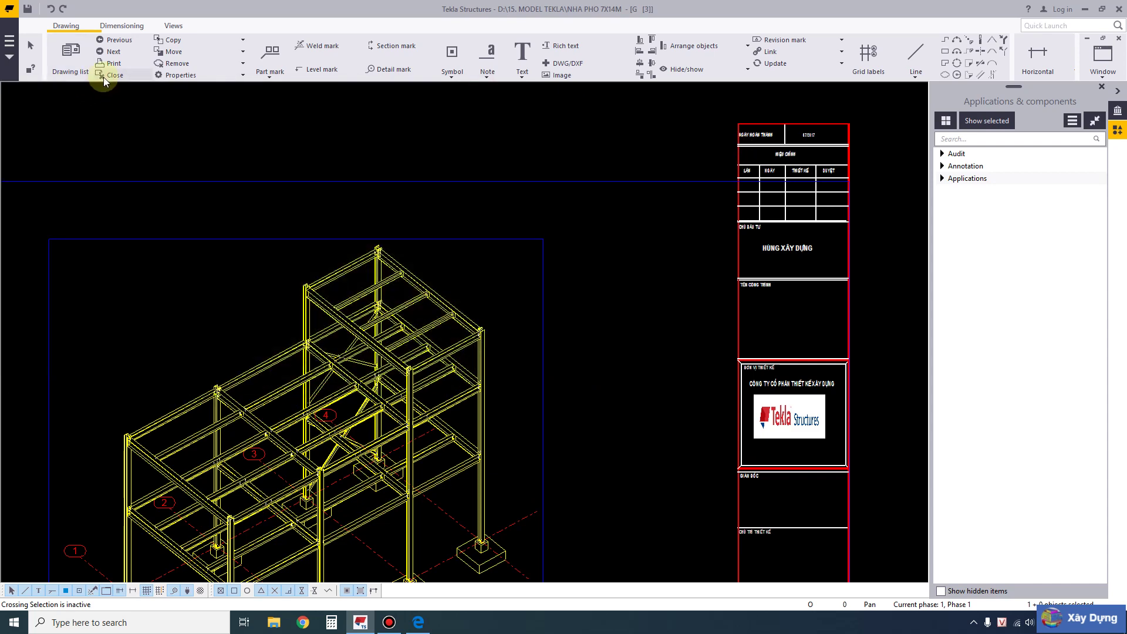
click(112, 75)
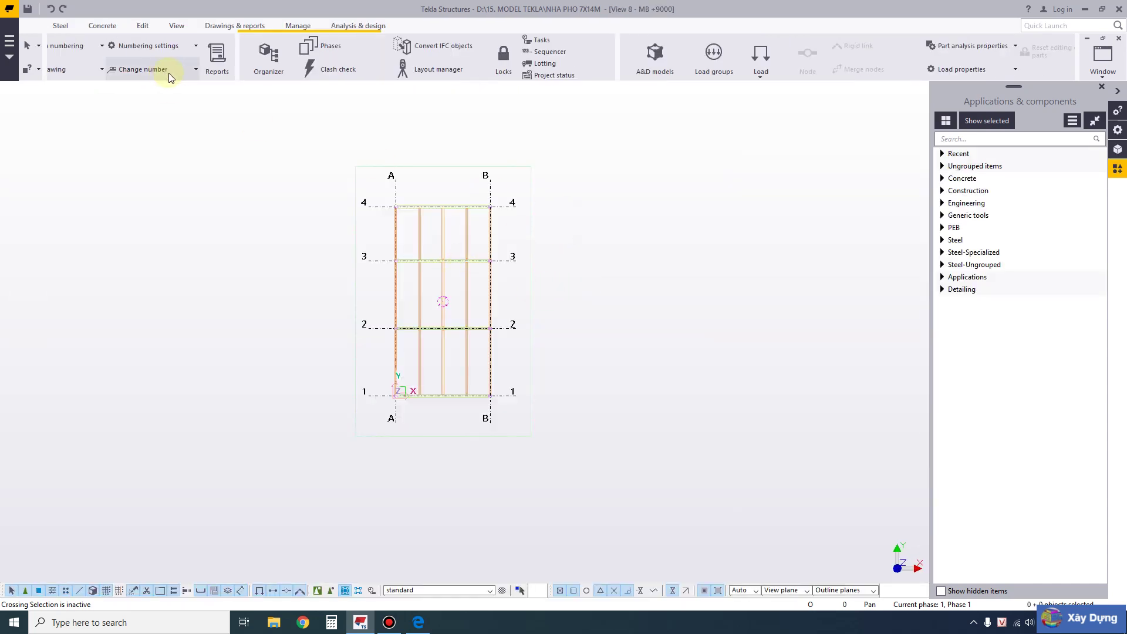
- Try to set the height margin and vertical space to 0 in the A3 table layout of KHUNG TEN A3
click(193, 77)
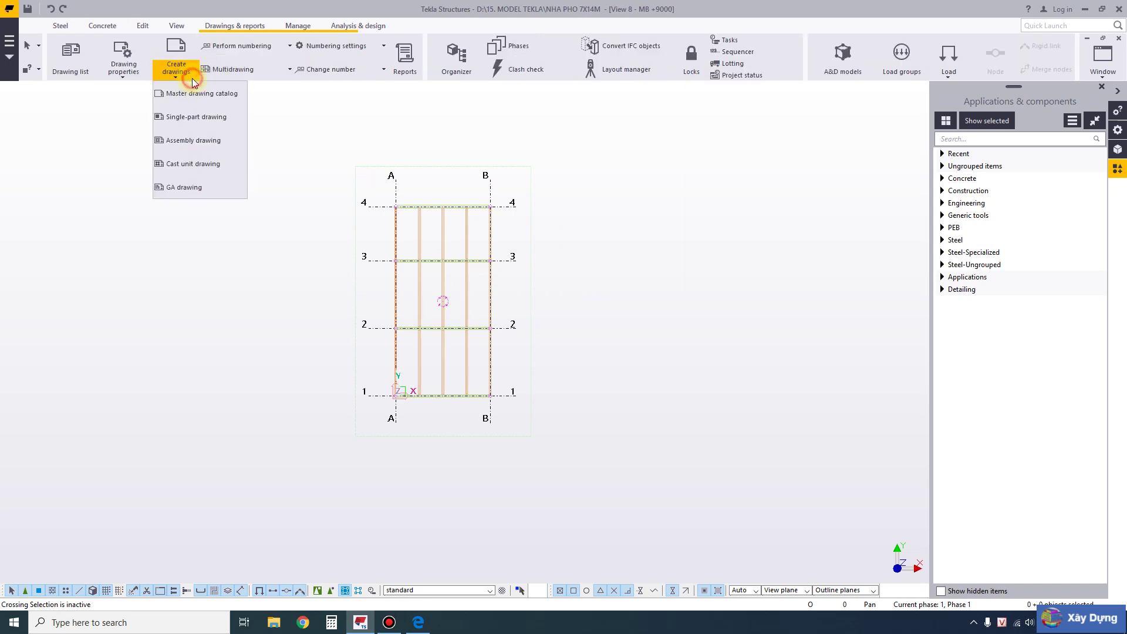
click(135, 76)
click(138, 209)
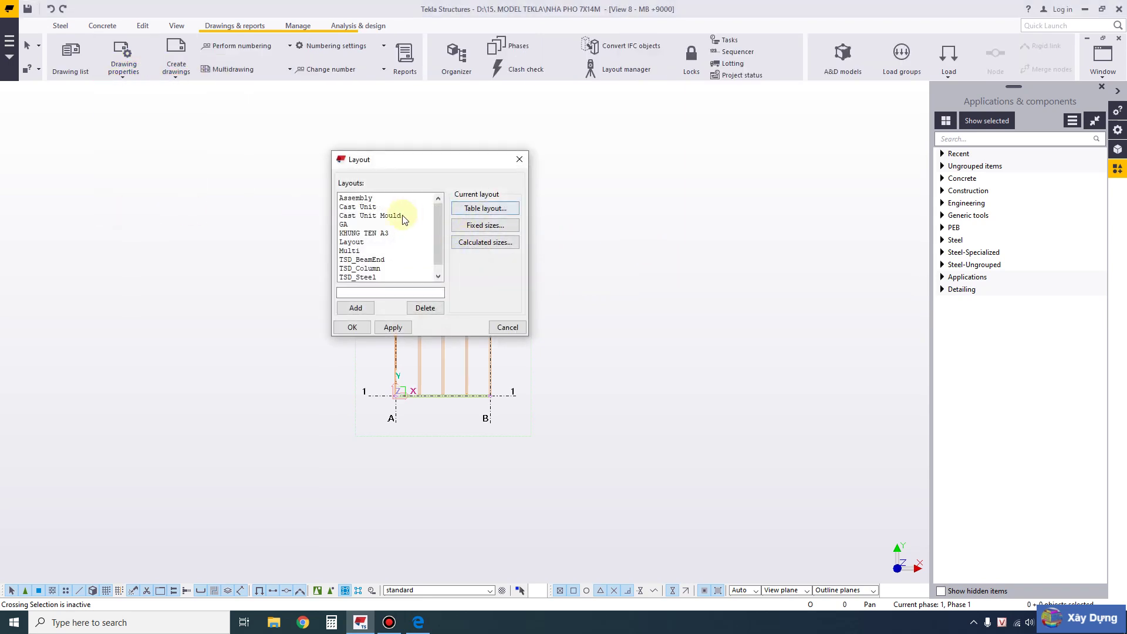
click(364, 233)
click(476, 208)
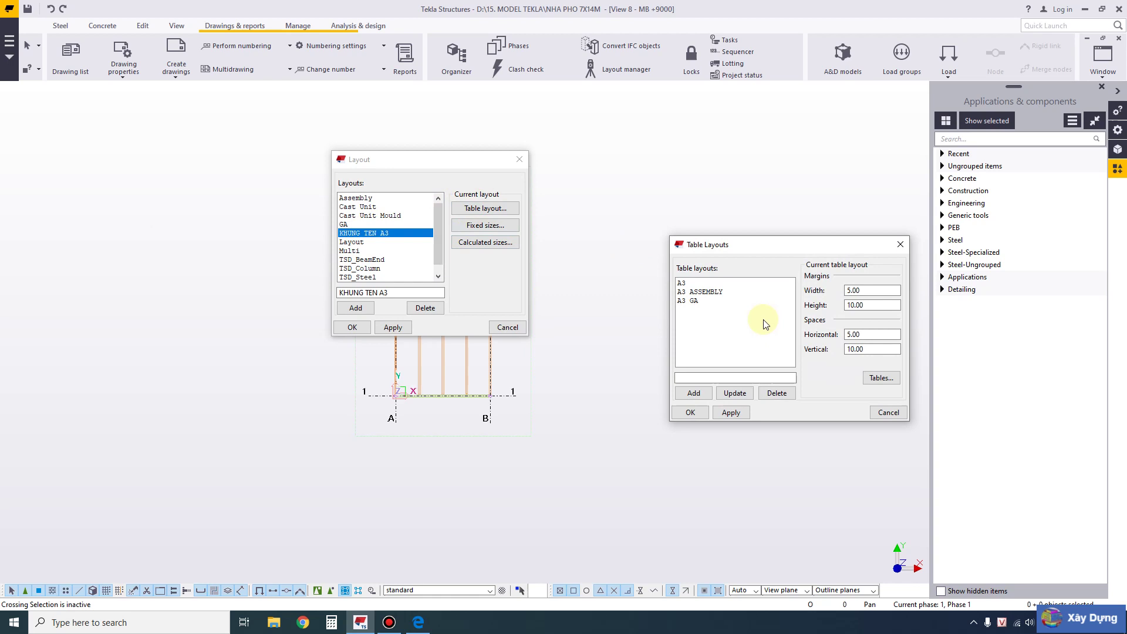
click(684, 283)
double_click(868, 303)
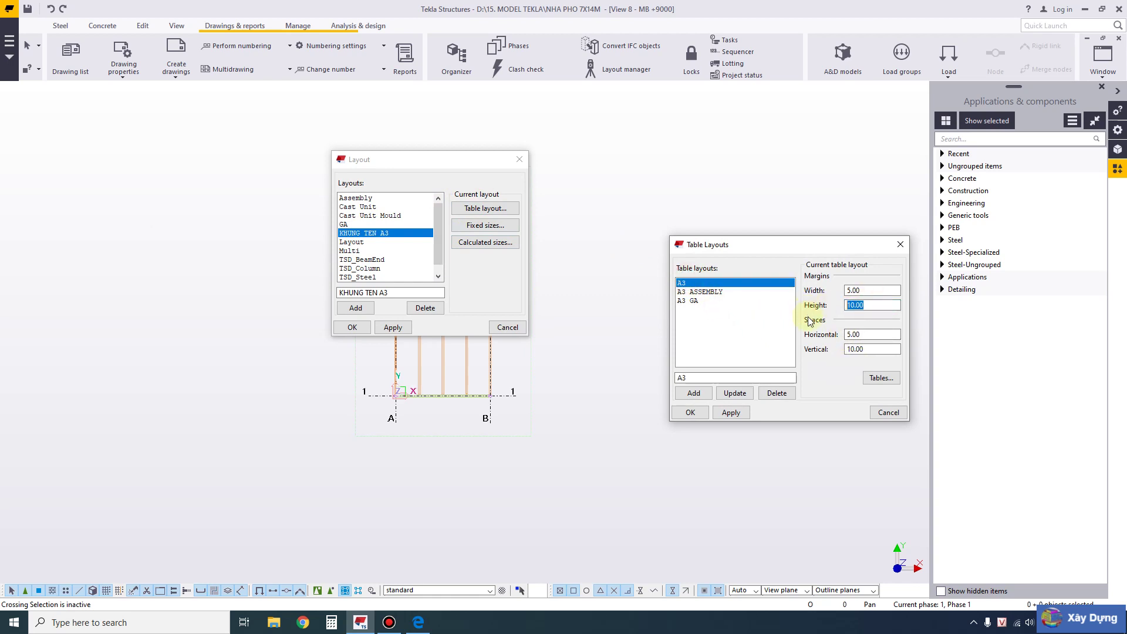
double_click(872, 349)
text(0)
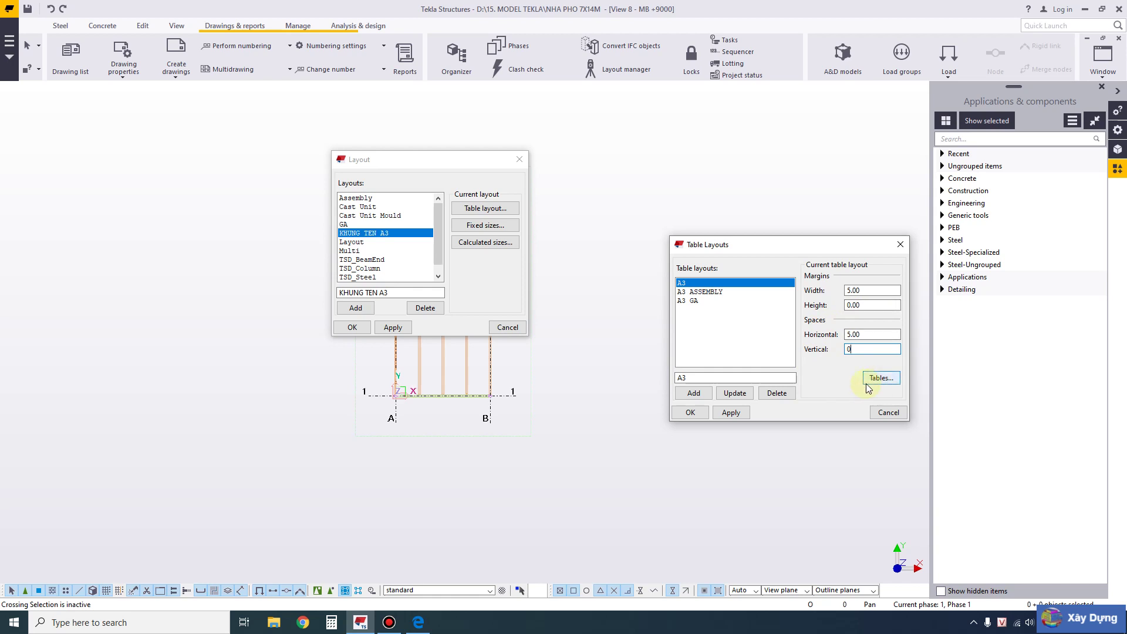
click(737, 414)
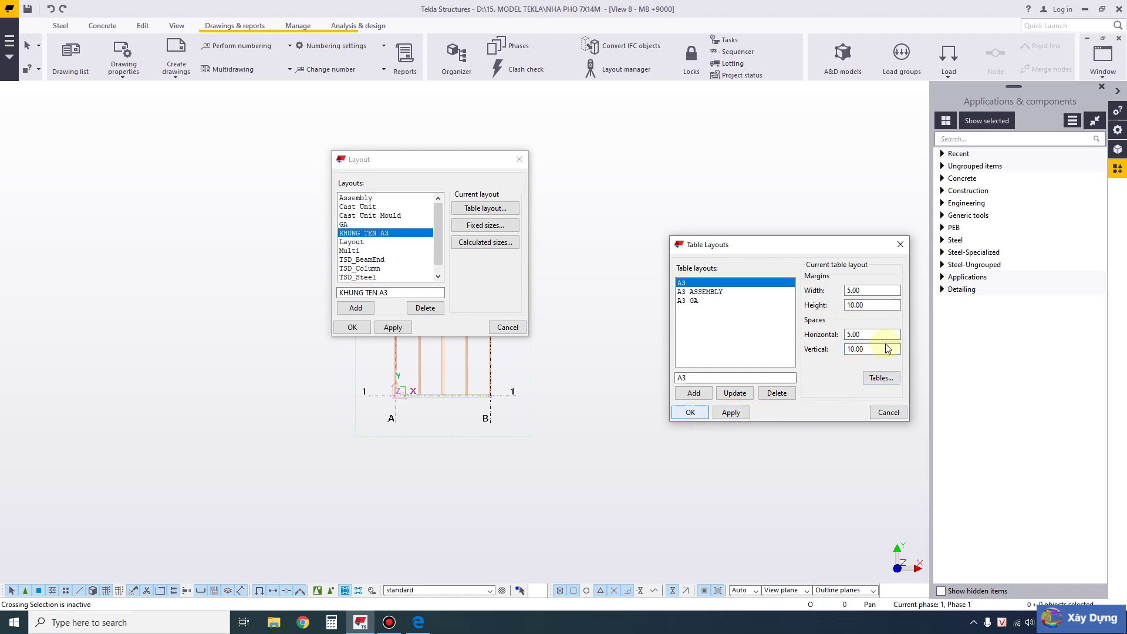
- Set the A3 table layout's height margin and vertical space to 0, update it, and confirm the KHUNG TEN A3 layout
click(885, 304)
drag(876, 301, 814, 306)
text(0.00)
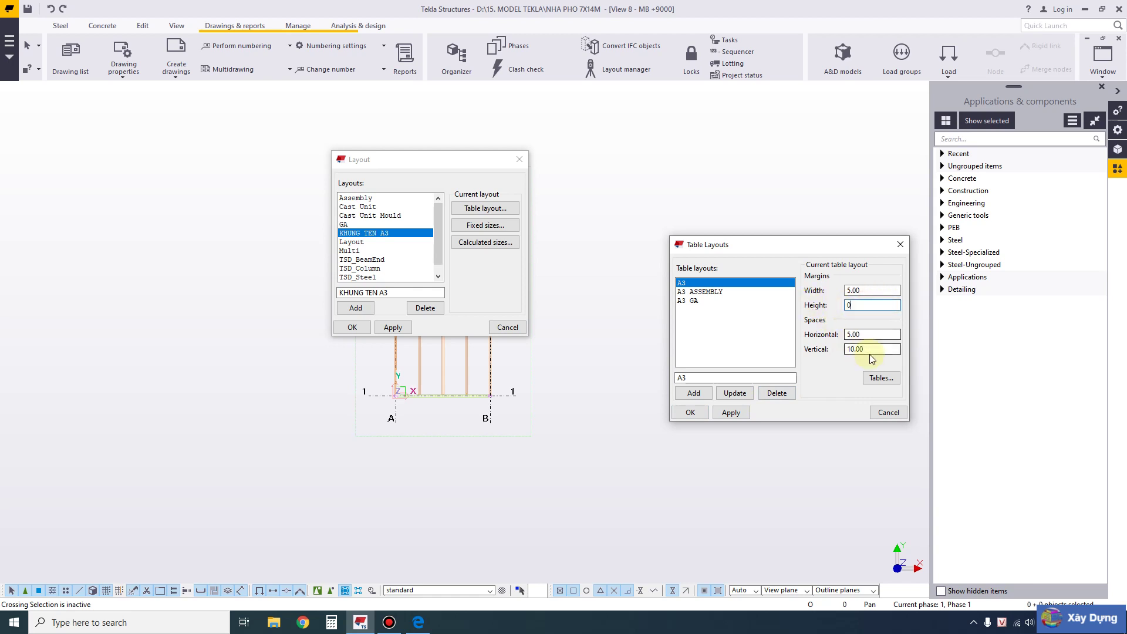
drag(883, 349, 789, 347)
text(0)
click(731, 396)
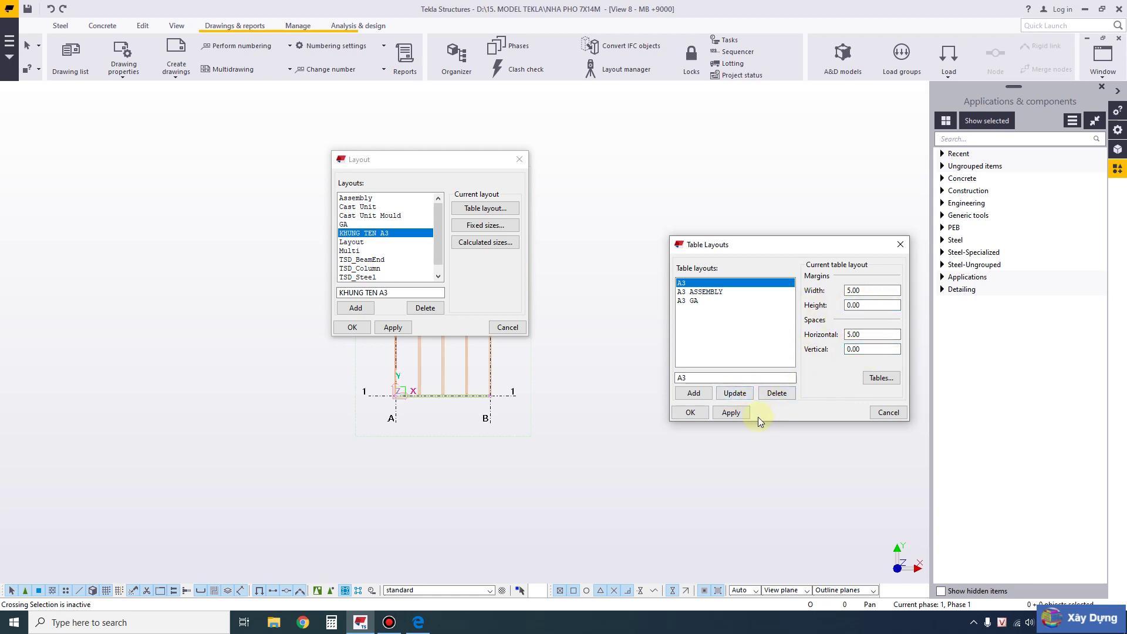
click(701, 417)
click(352, 327)
- Open drawing [3] to check how the title block sits against the drawing frame, and close the drawing
click(71, 59)
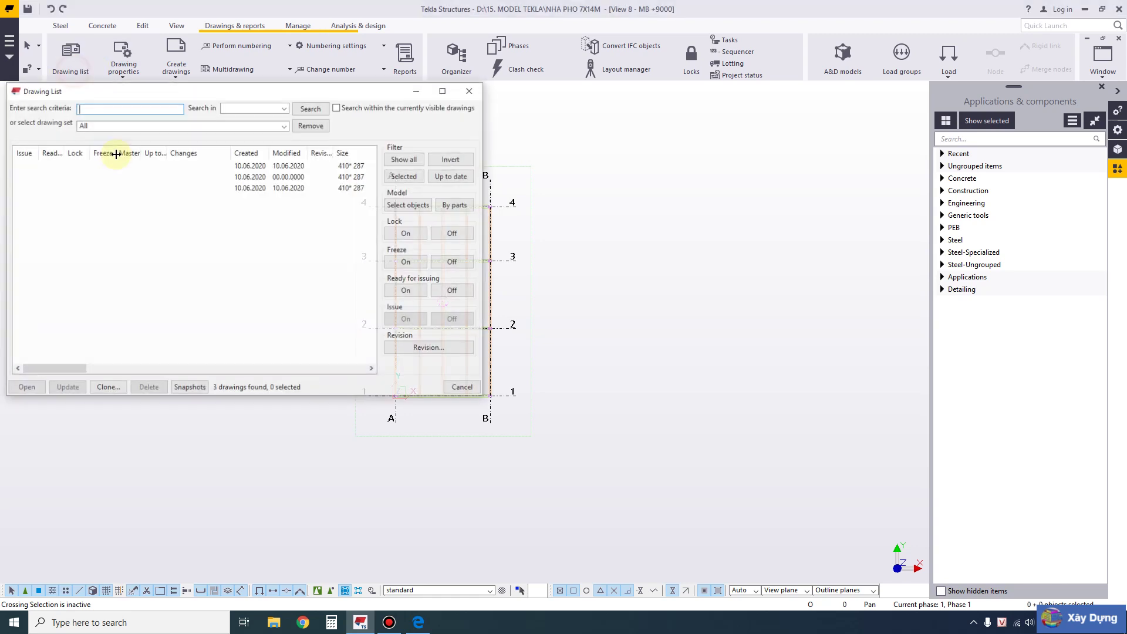
click(250, 192)
double_click(249, 189)
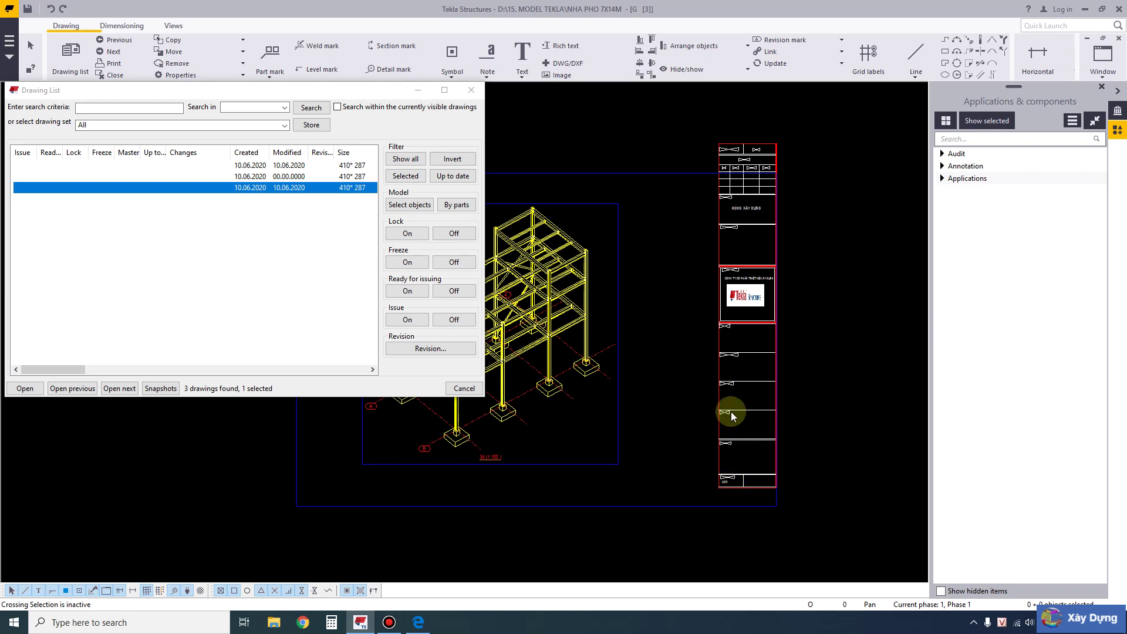
middle_drag(724, 474, 721, 474)
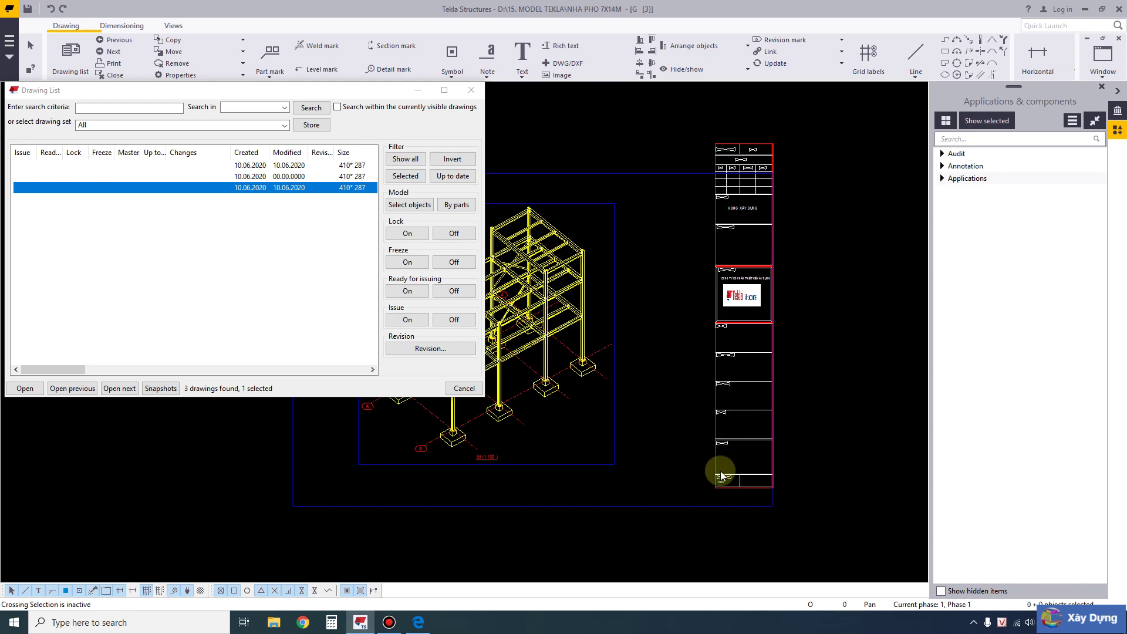
click(467, 93)
click(103, 75)
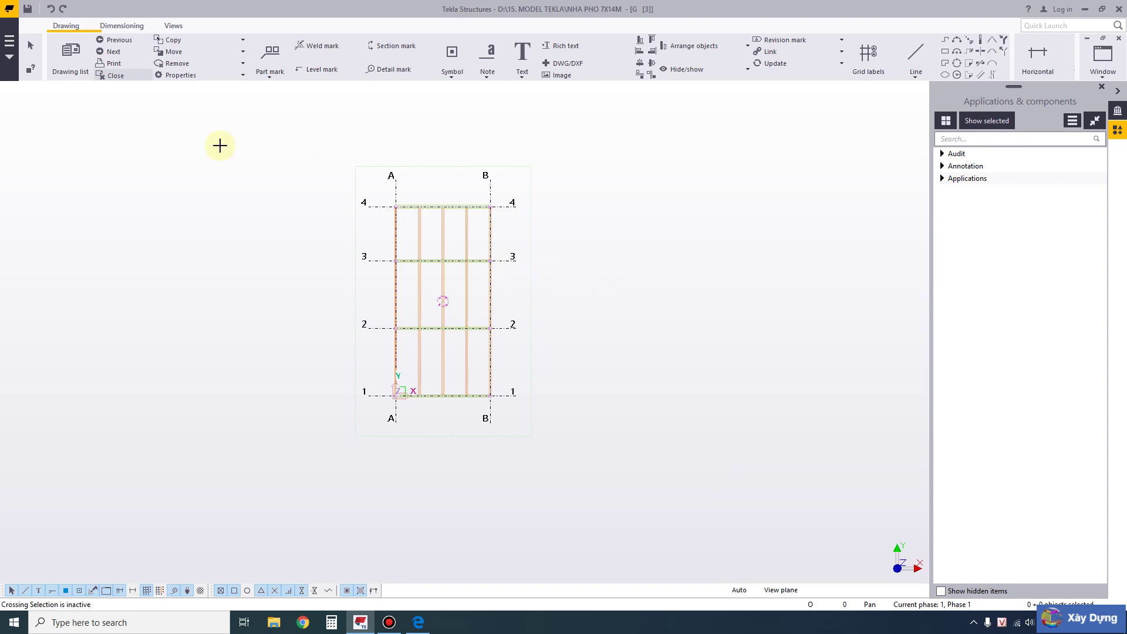
- Open the table settings of the A3 table layout in the KHUNG TEN A3 drawing layout
click(171, 69)
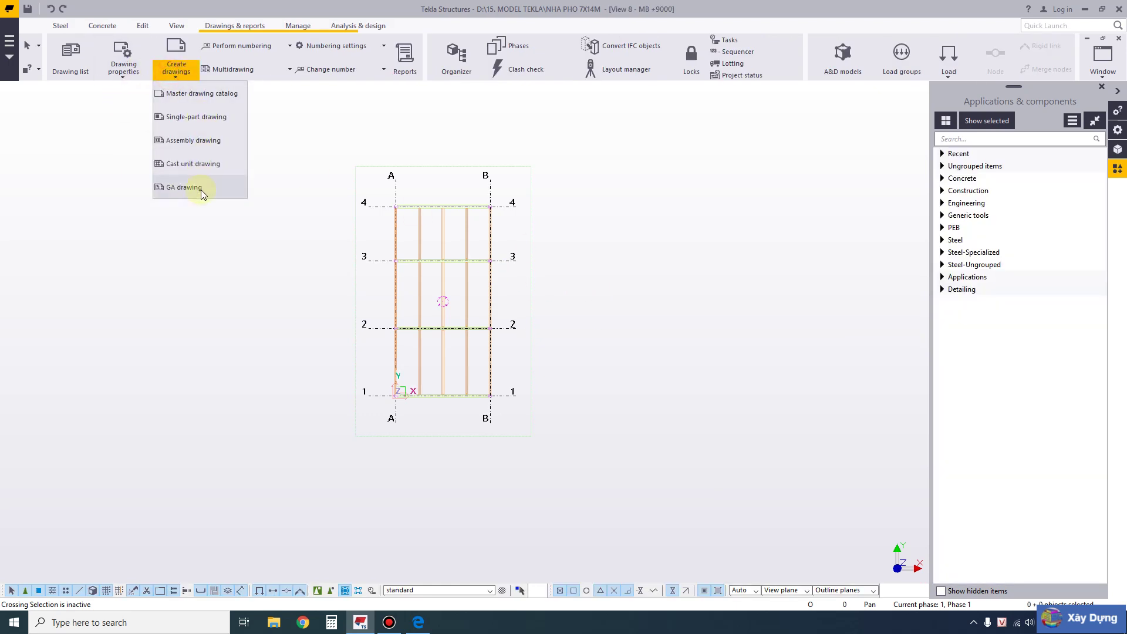
click(123, 66)
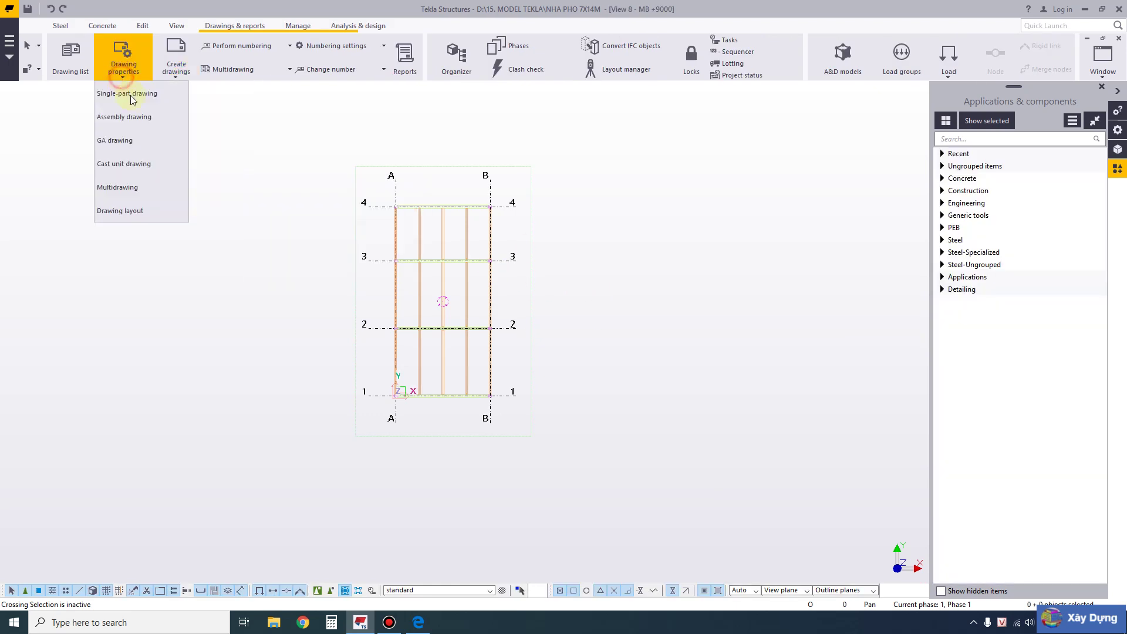
click(141, 212)
click(373, 234)
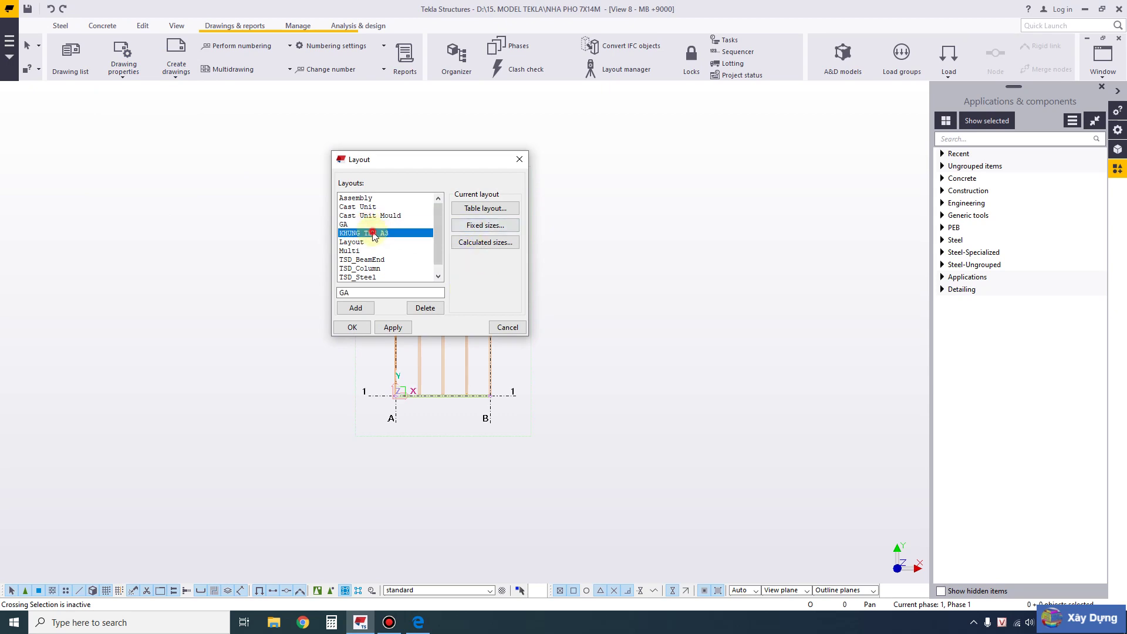
click(466, 208)
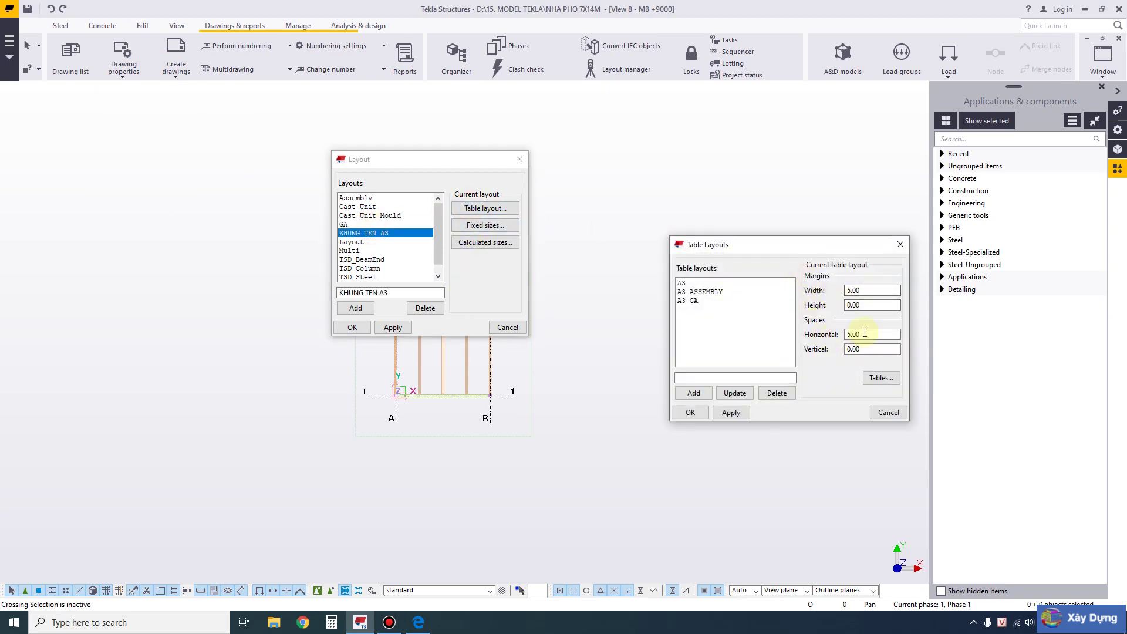
double_click(866, 306)
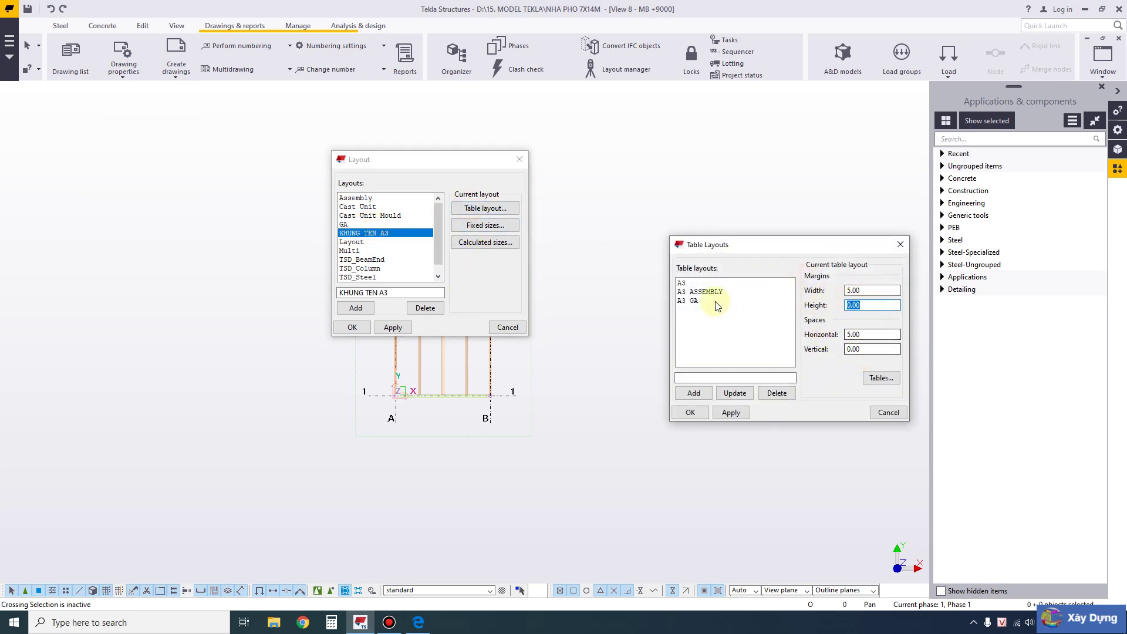
click(682, 282)
click(883, 380)
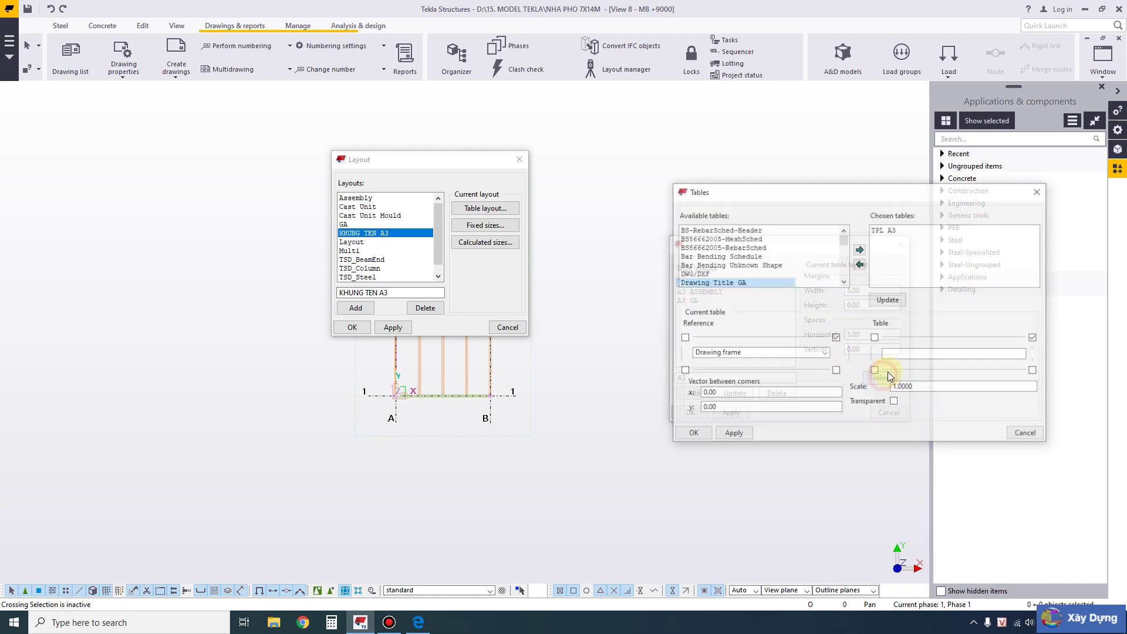
- Set the TPL A3 table's y vector between corners to 0, update the table, and confirm the KHUNG TEN A3 layout
click(883, 229)
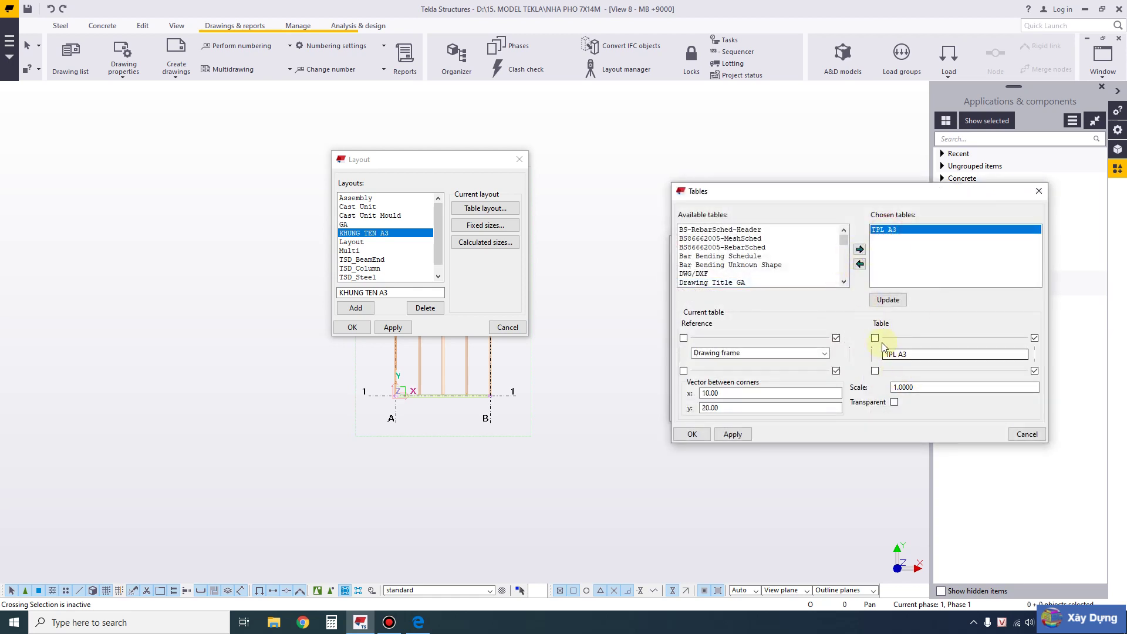
double_click(710, 408)
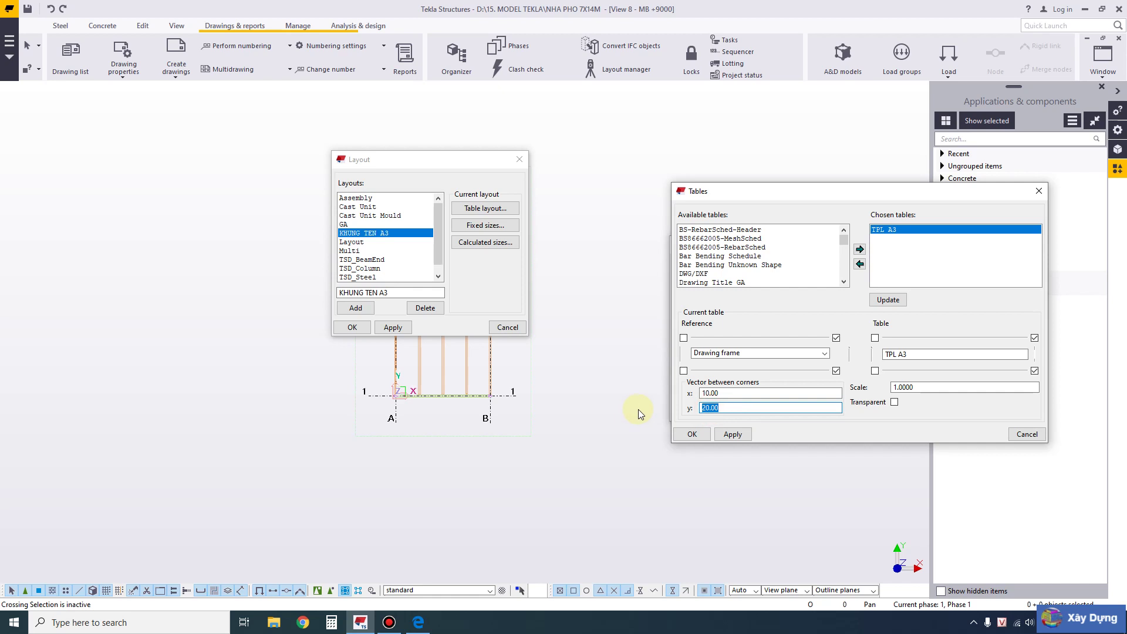
click(734, 436)
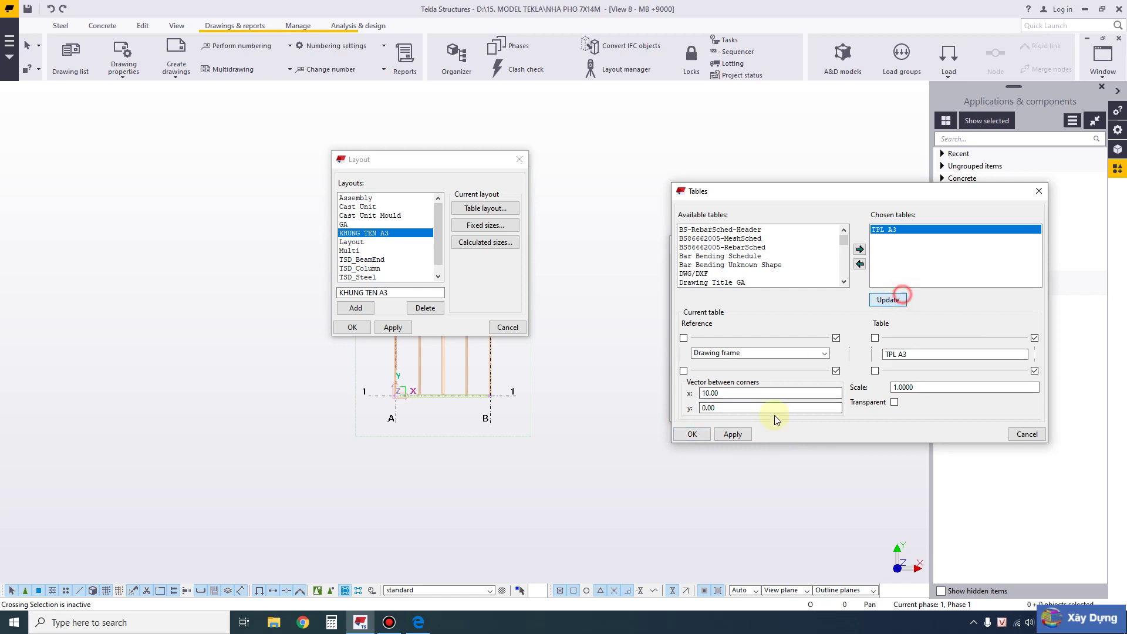
click(690, 434)
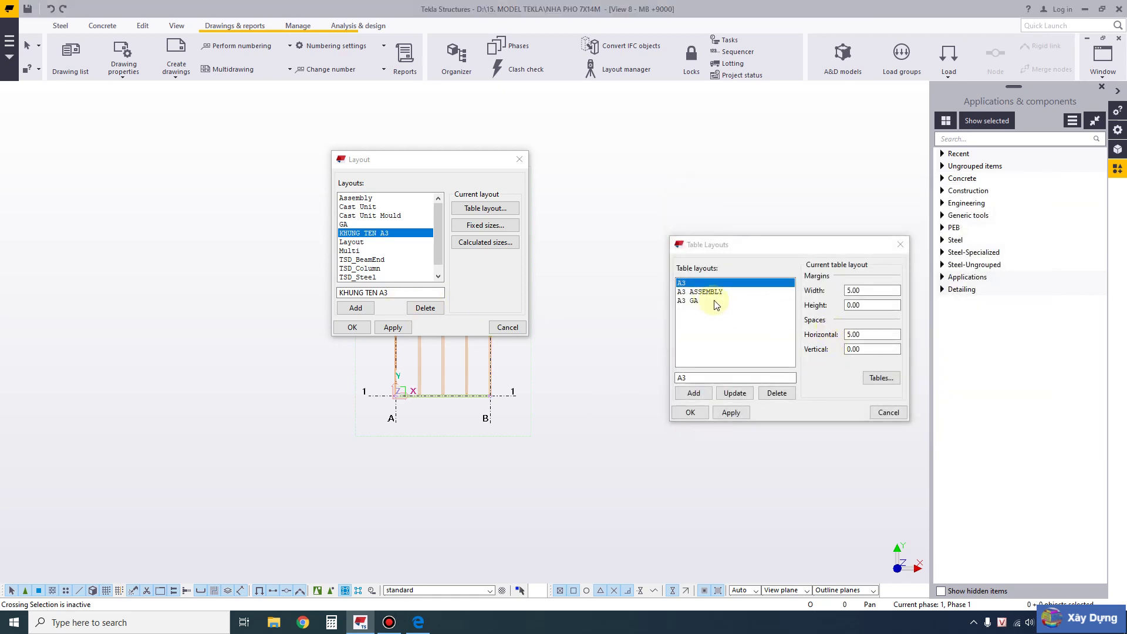
click(687, 411)
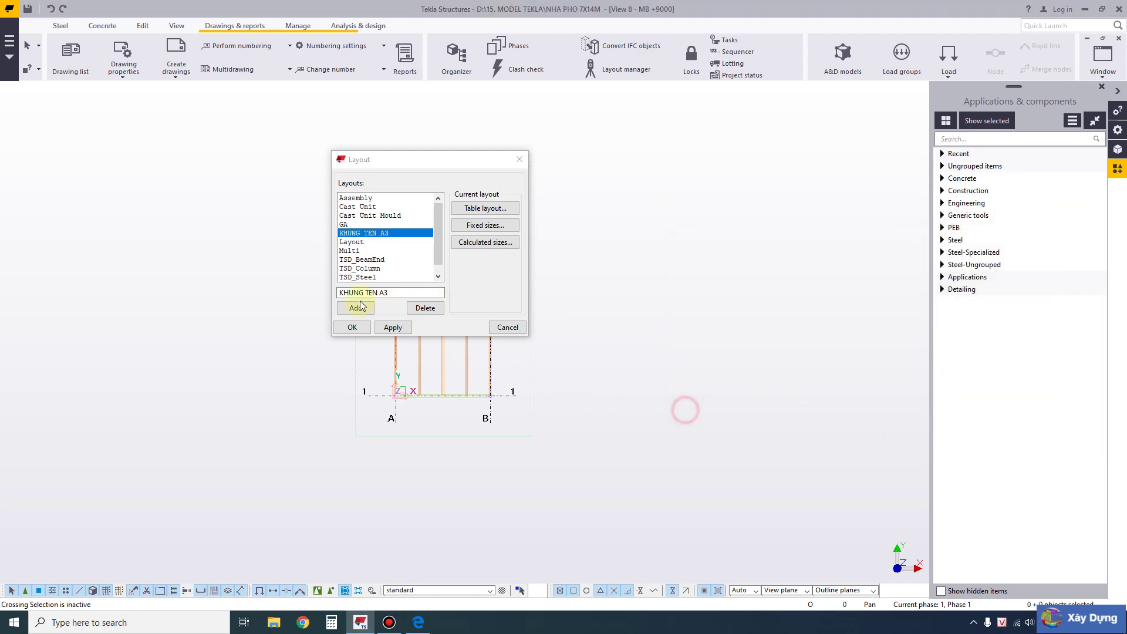
click(352, 327)
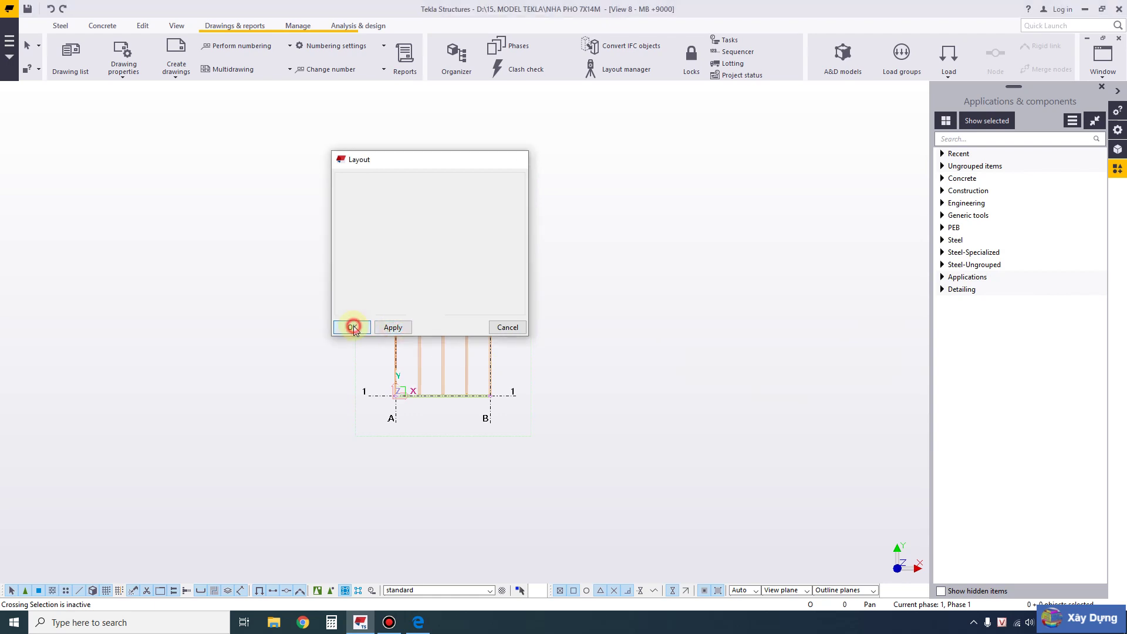
- Open drawing [3], examine the title block's upper and lower ends against the drawing frame, and close the drawing
click(73, 62)
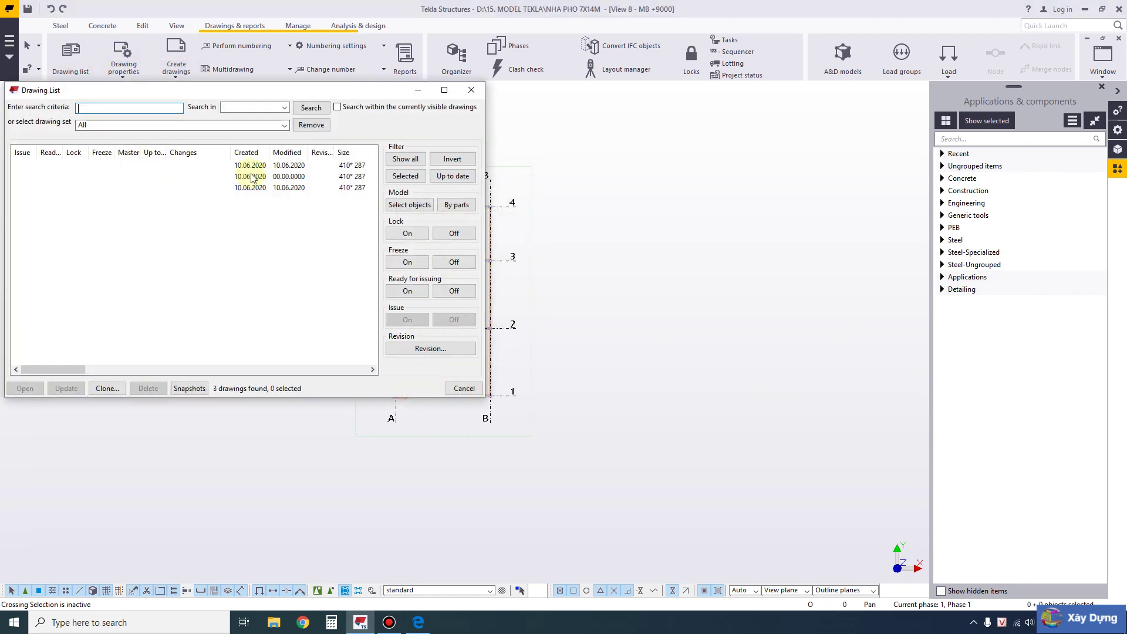
click(253, 188)
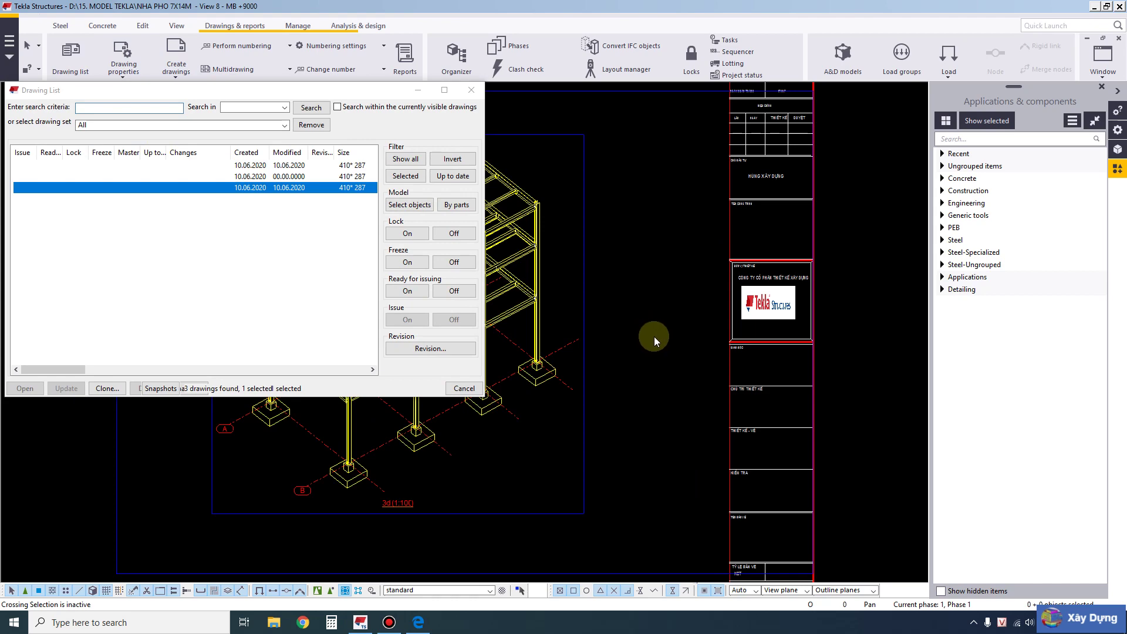
scroll(750, 514, up, 2)
scroll(755, 499, down, 2)
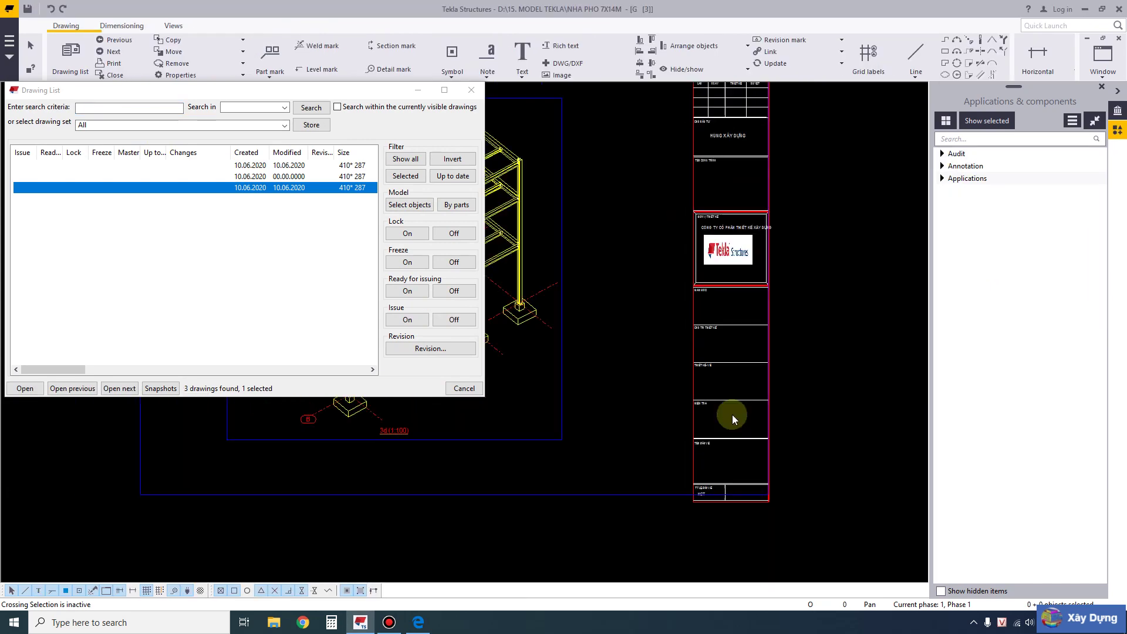
scroll(727, 428, up, 1)
scroll(688, 149, up, 2)
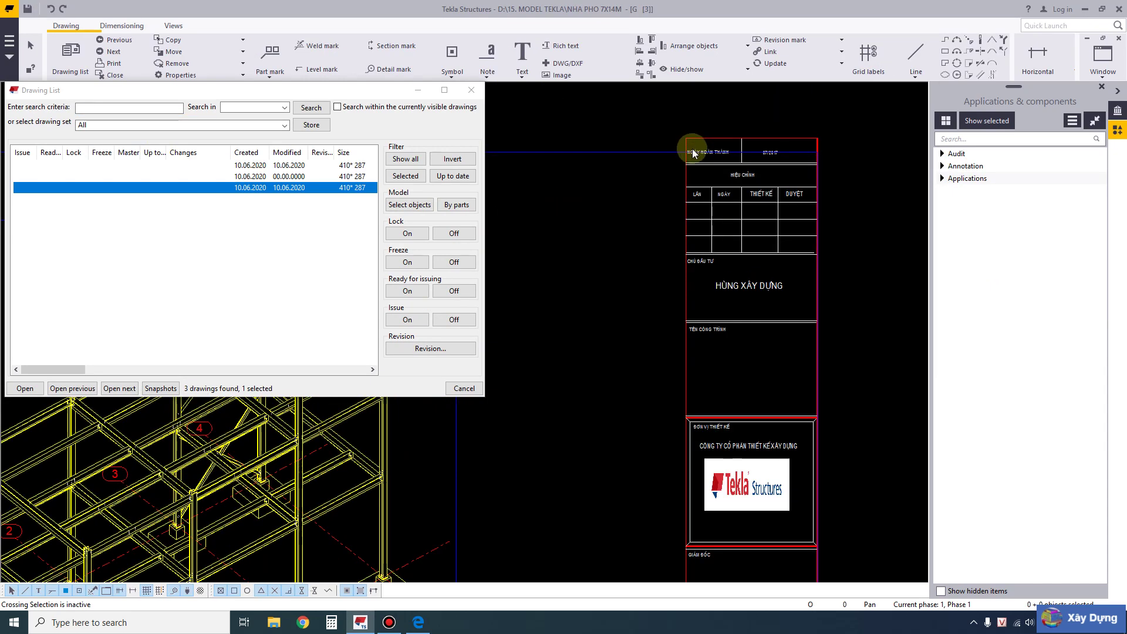
scroll(701, 157, down, 3)
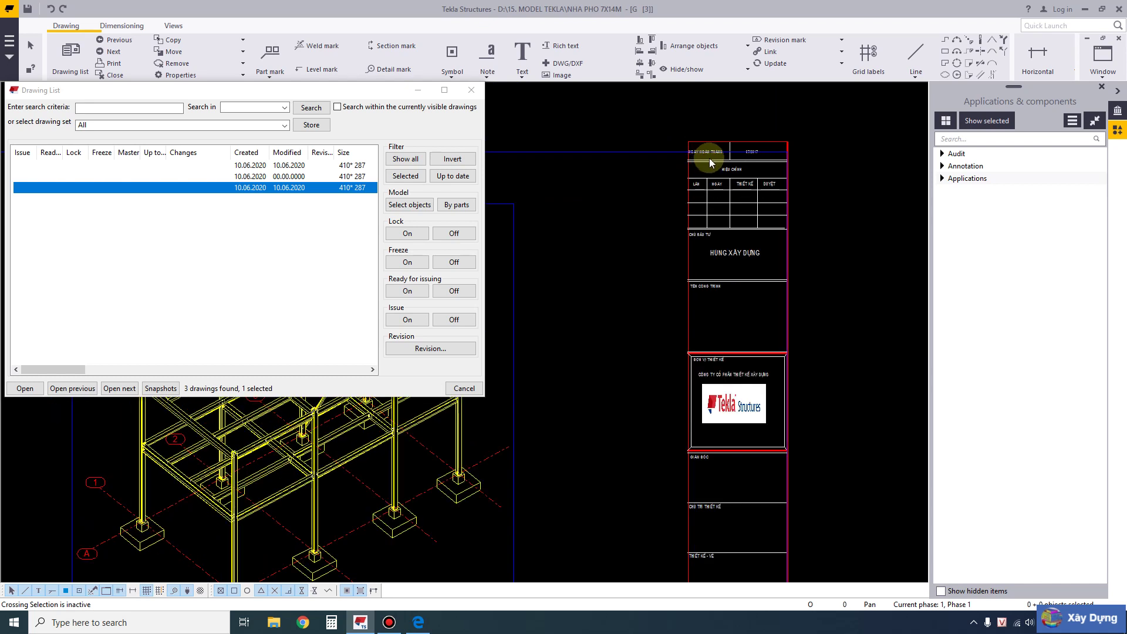
scroll(712, 526, up, 1)
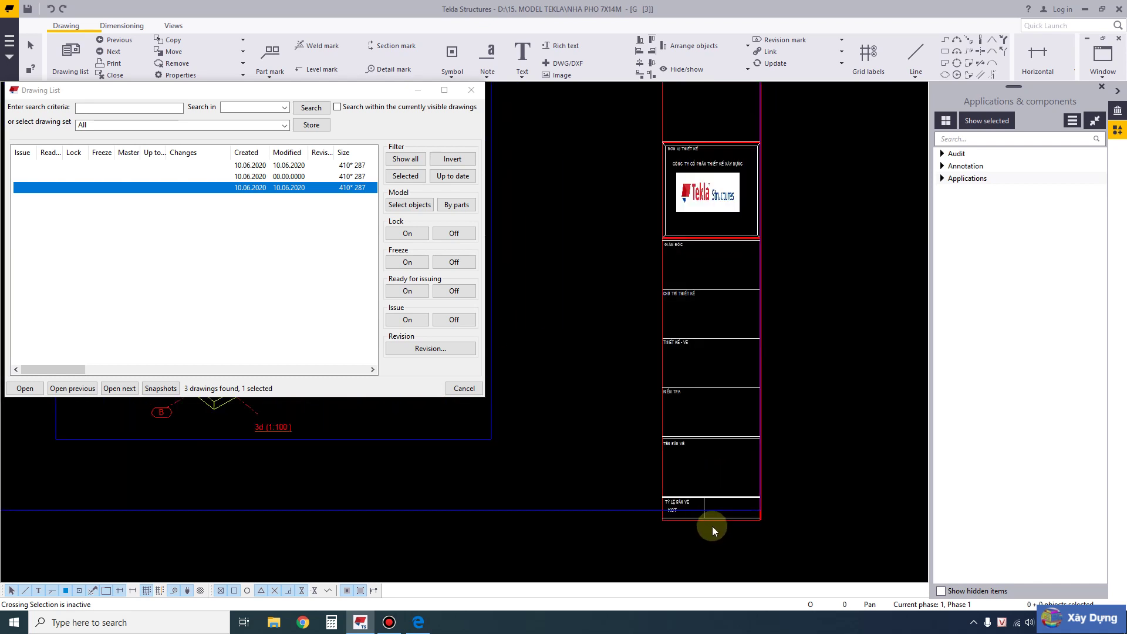
click(471, 90)
click(112, 76)
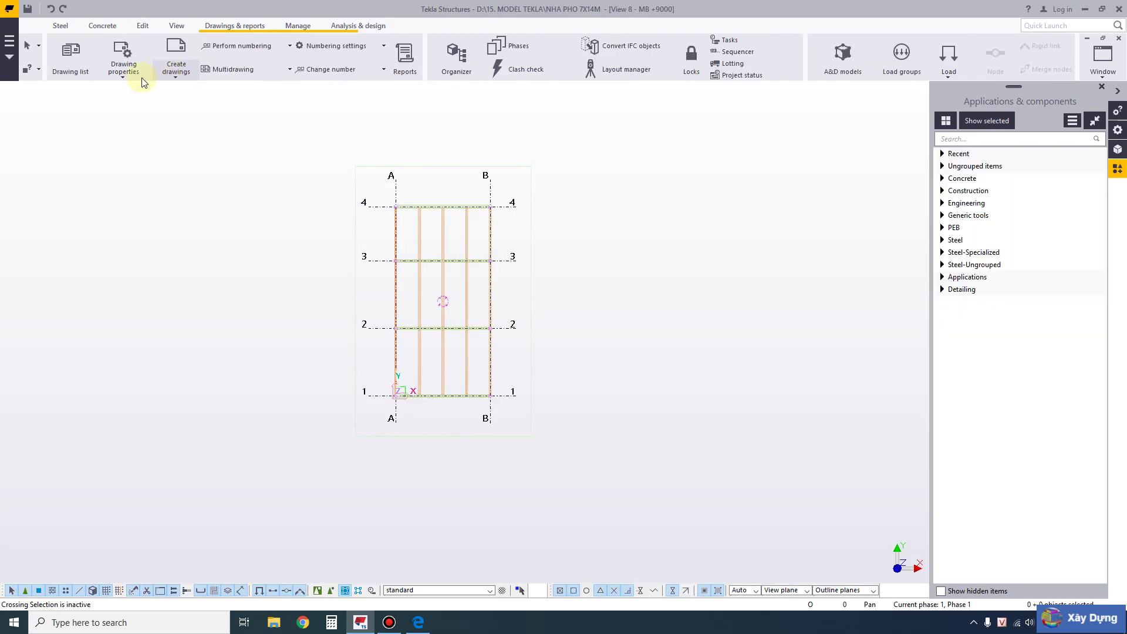
- In the A3 table layout of KHUNG TEN A3, set the height margin to 5 and the vertical space to 5
click(142, 75)
click(150, 213)
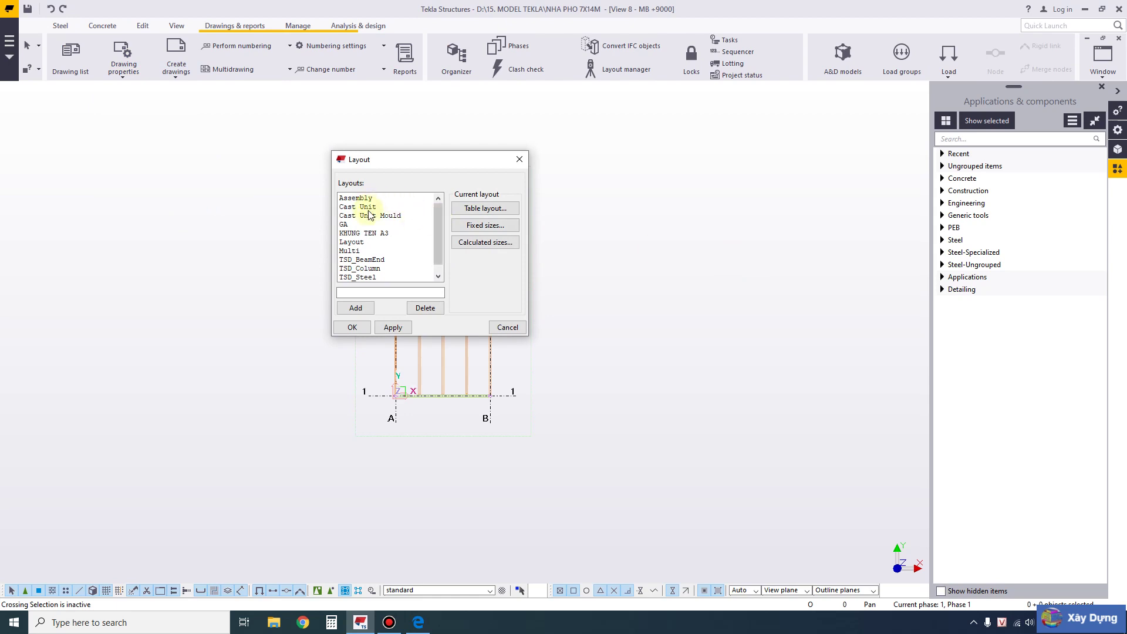
click(362, 233)
click(467, 210)
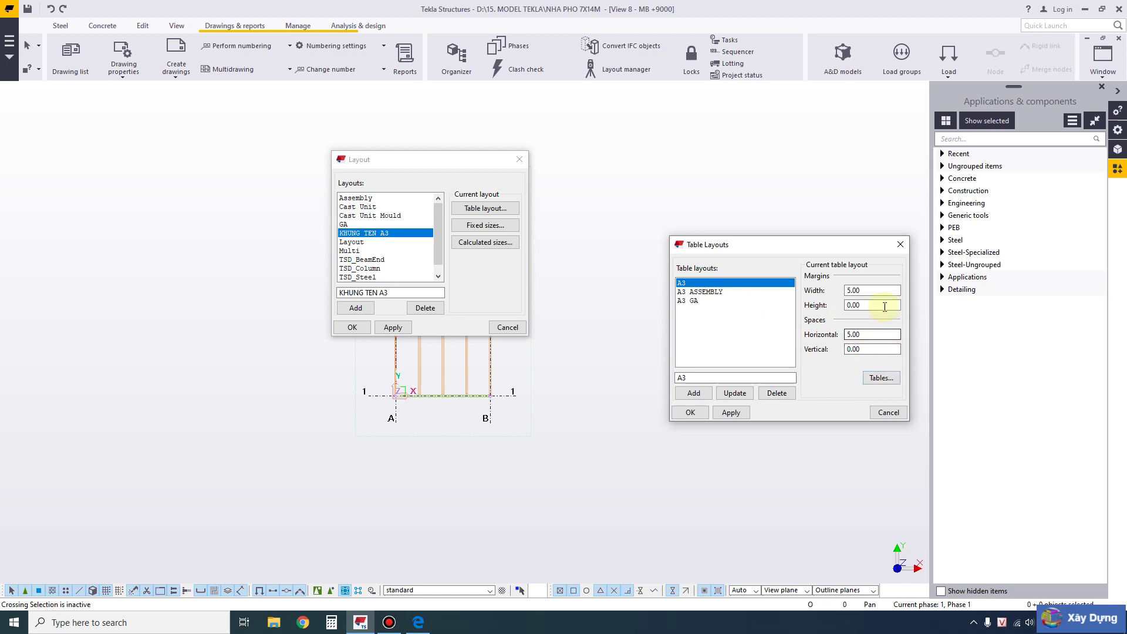
double_click(863, 305)
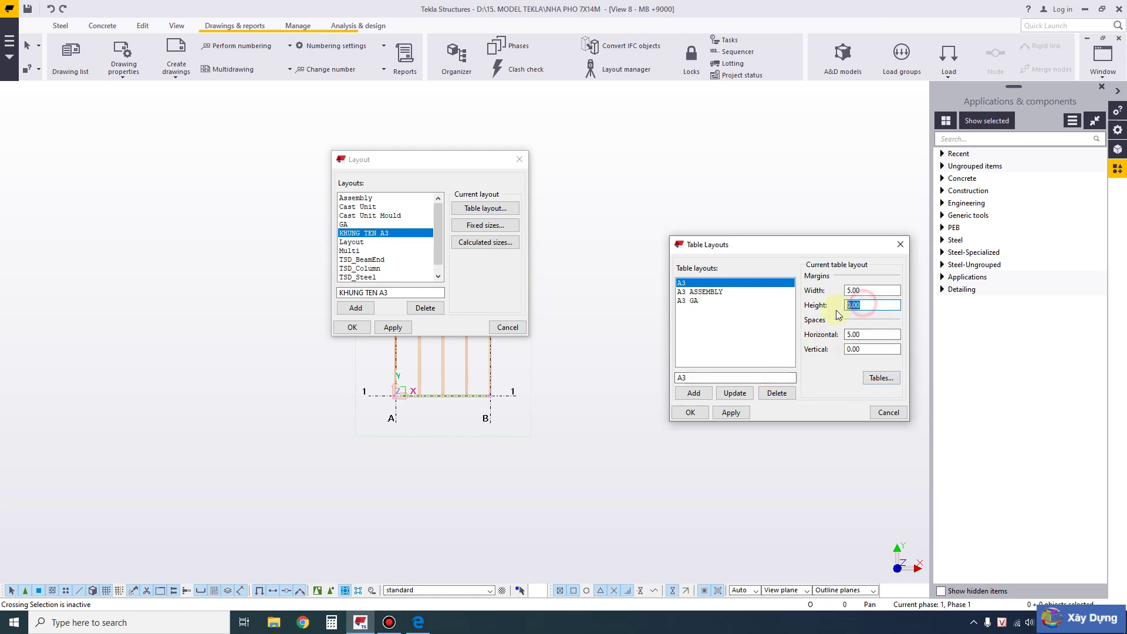
text(2)
key(BackSpace)
text(5)
double_click(869, 349)
text(5)
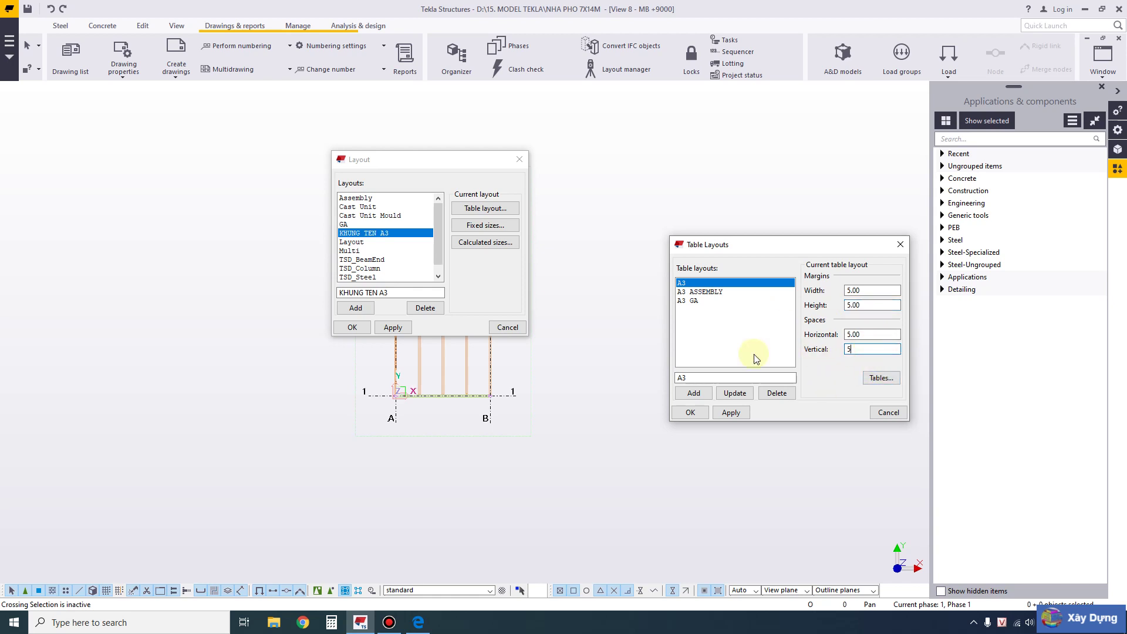
- Update the A3 table layout, apply it, and confirm the KHUNG TEN A3 drawing layout
click(746, 394)
click(731, 413)
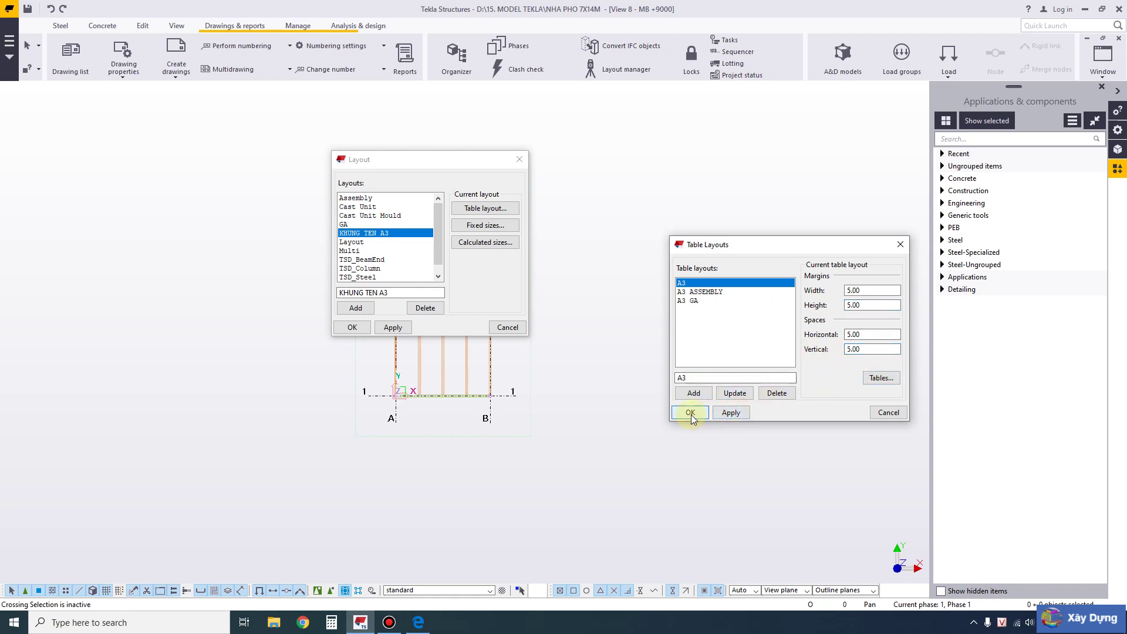
click(690, 412)
click(352, 327)
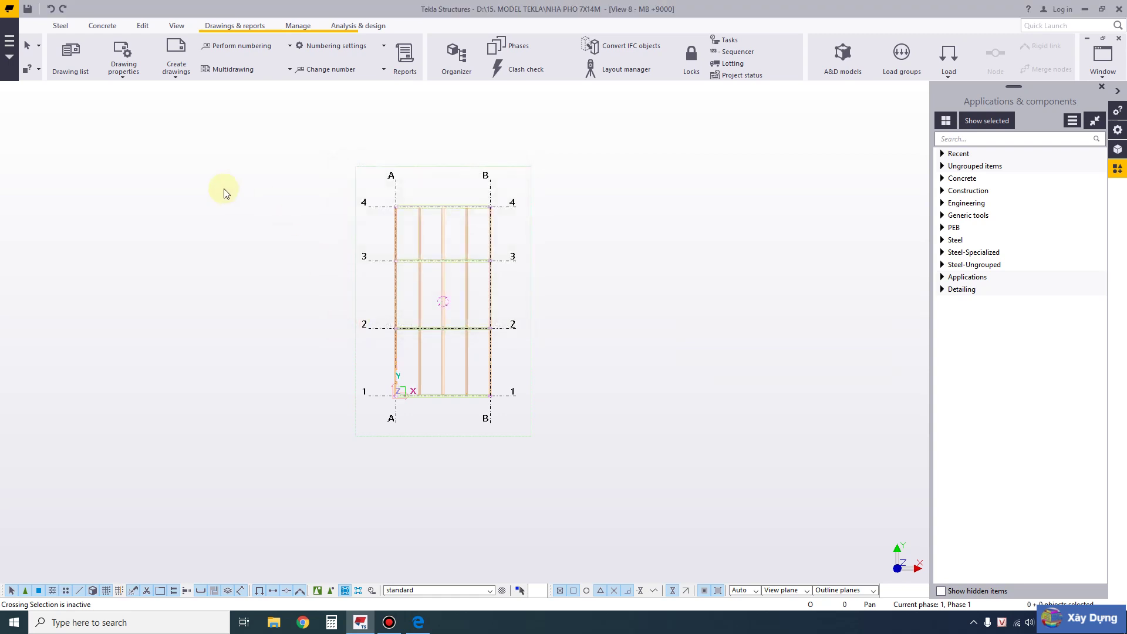
- Open drawing [3], compare the title block's ends with the drawing frame, and close the drawing
click(69, 65)
double_click(239, 187)
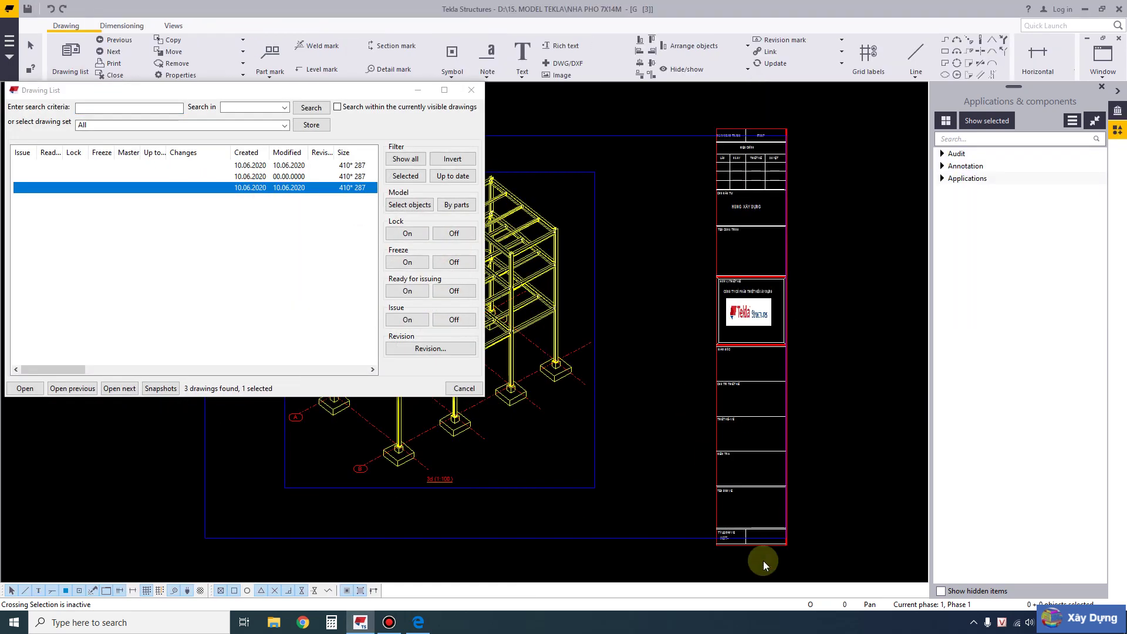
scroll(763, 551, down, 3)
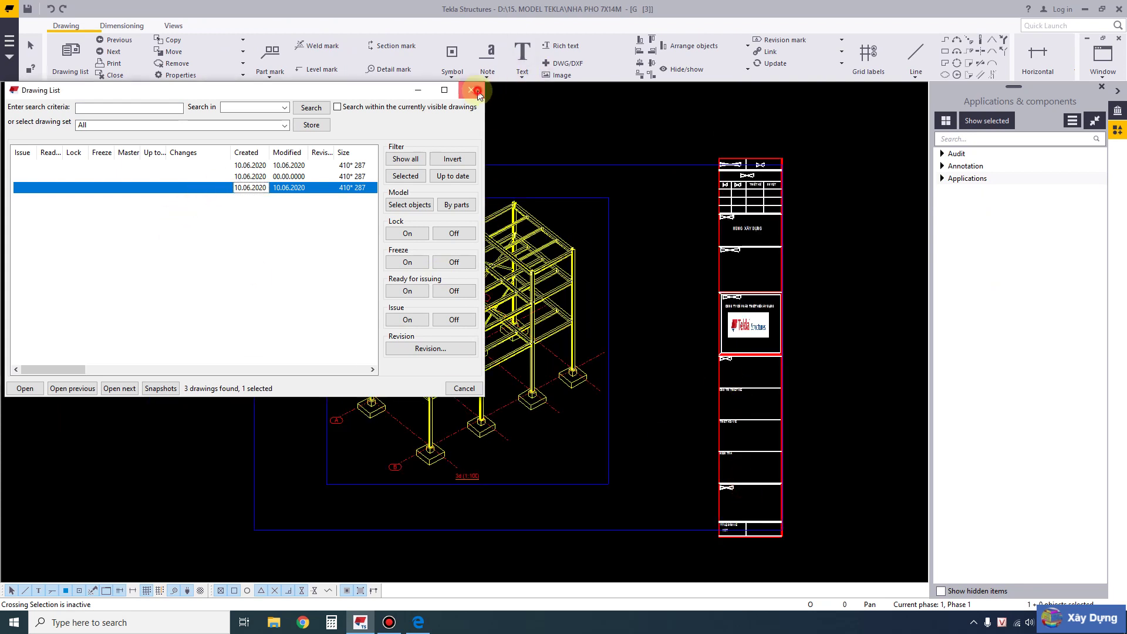
click(117, 76)
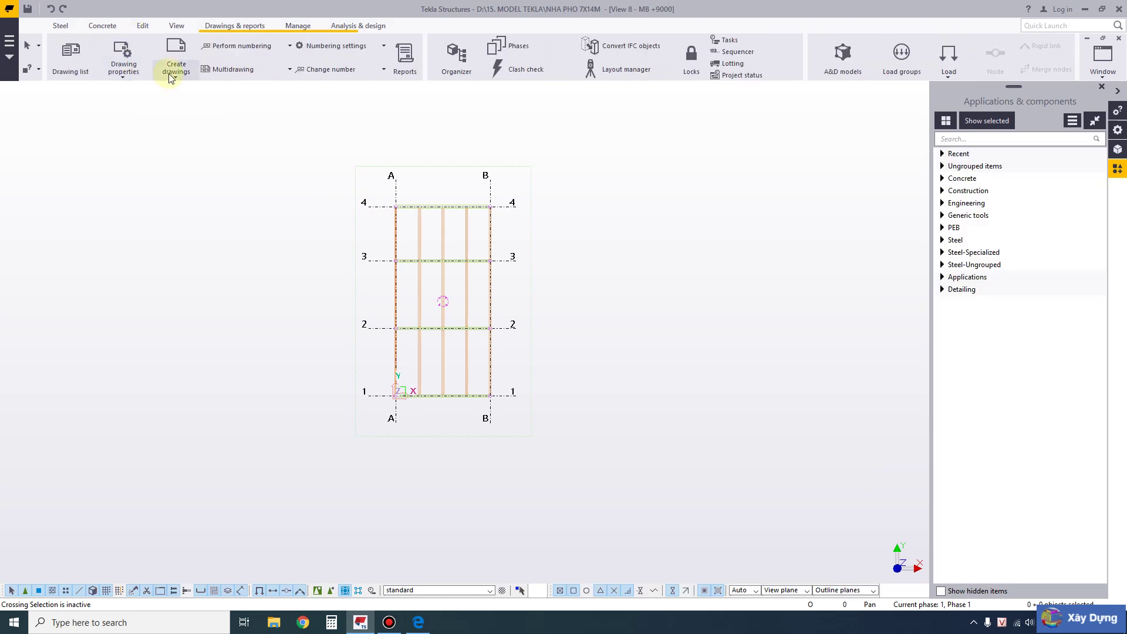
- Open the A3 table layout of KHUNG TEN A3 and review the TPL A3 table's reference corners and vector settings
click(126, 66)
click(137, 210)
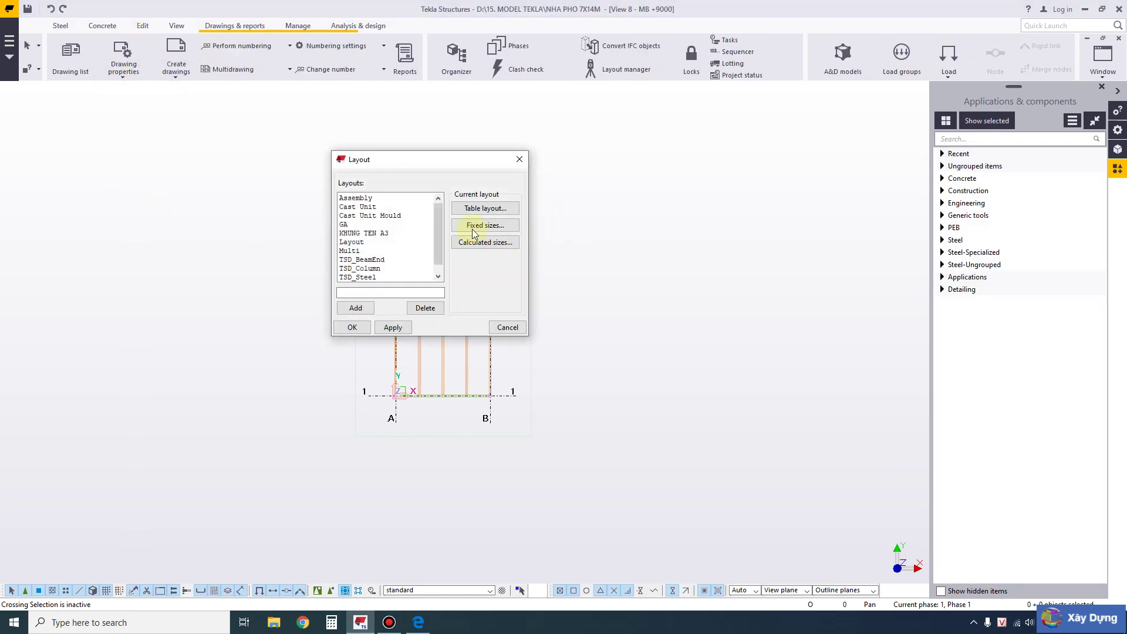
click(484, 209)
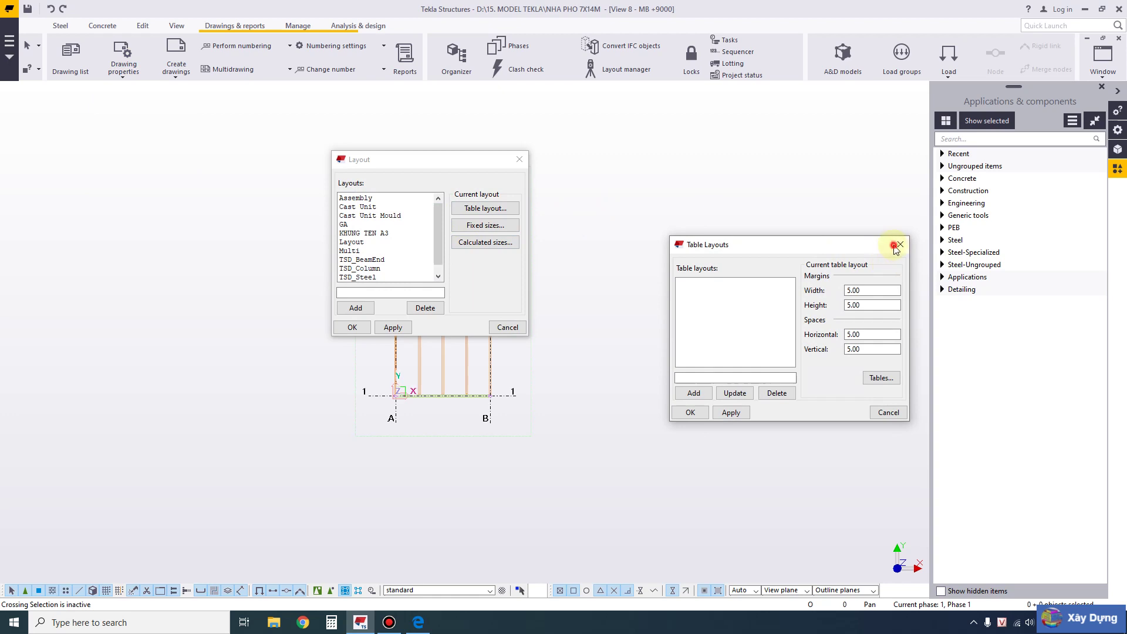
click(896, 248)
click(381, 233)
click(493, 209)
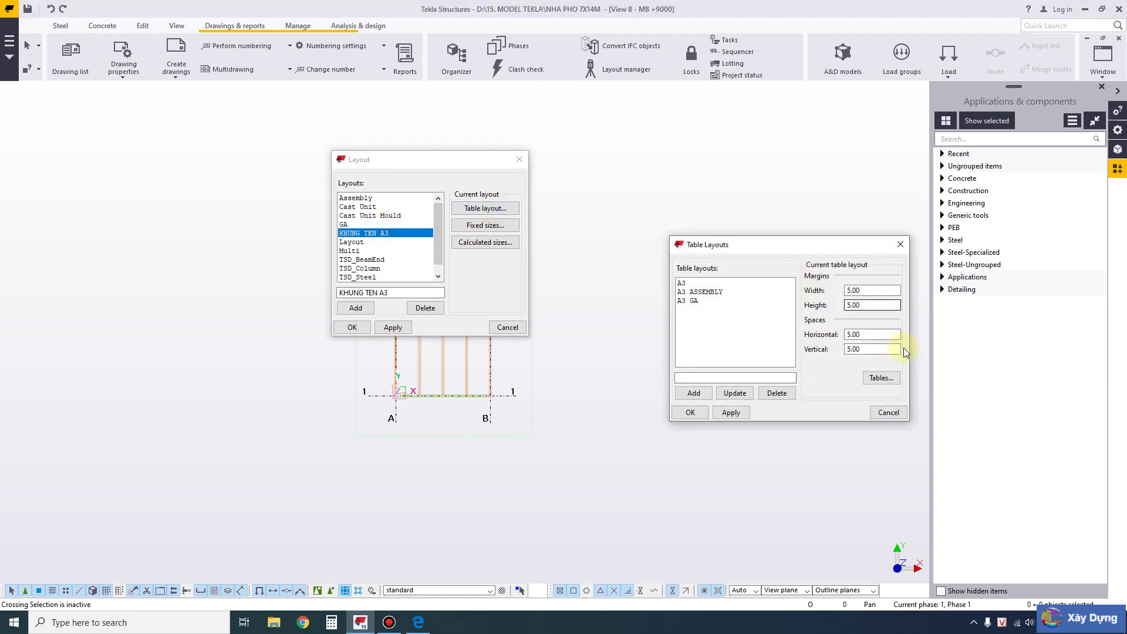
click(681, 283)
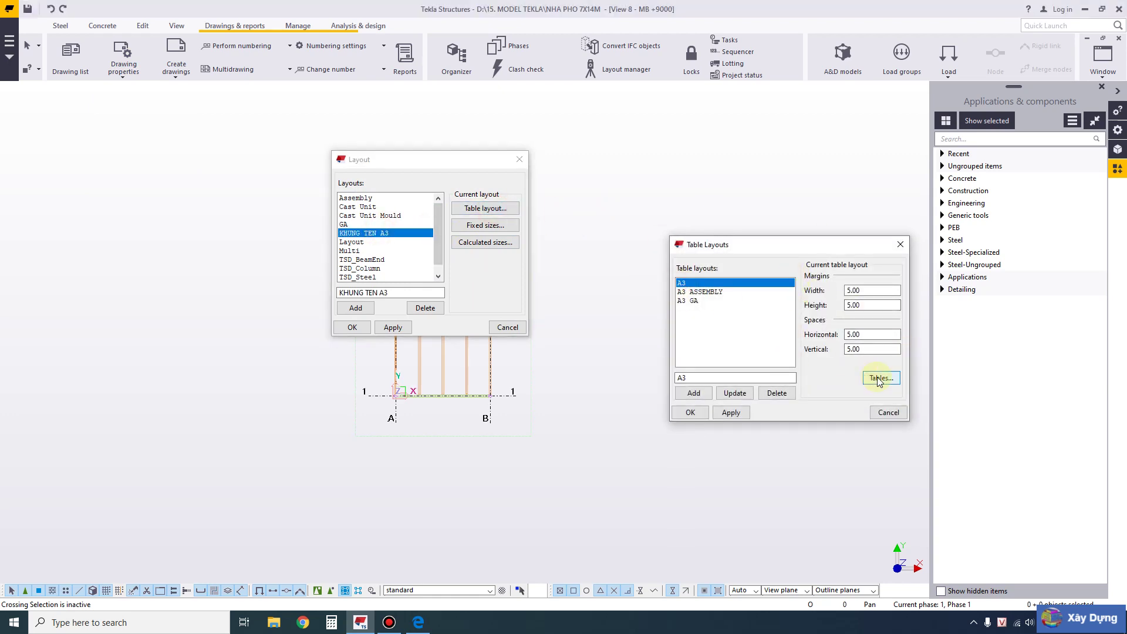
click(867, 379)
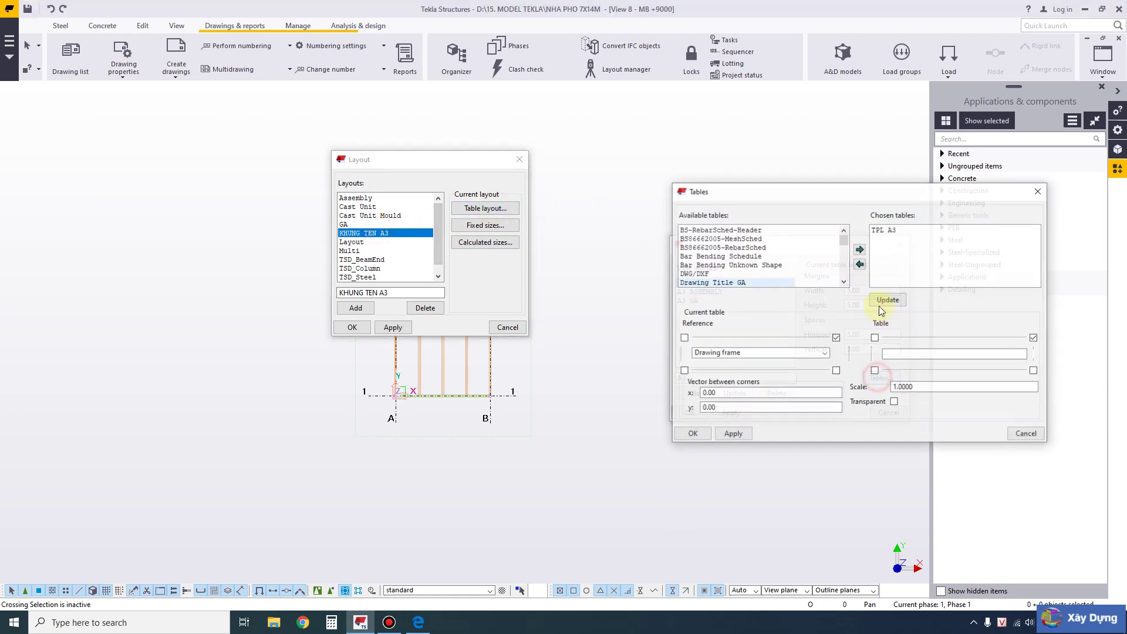
click(882, 230)
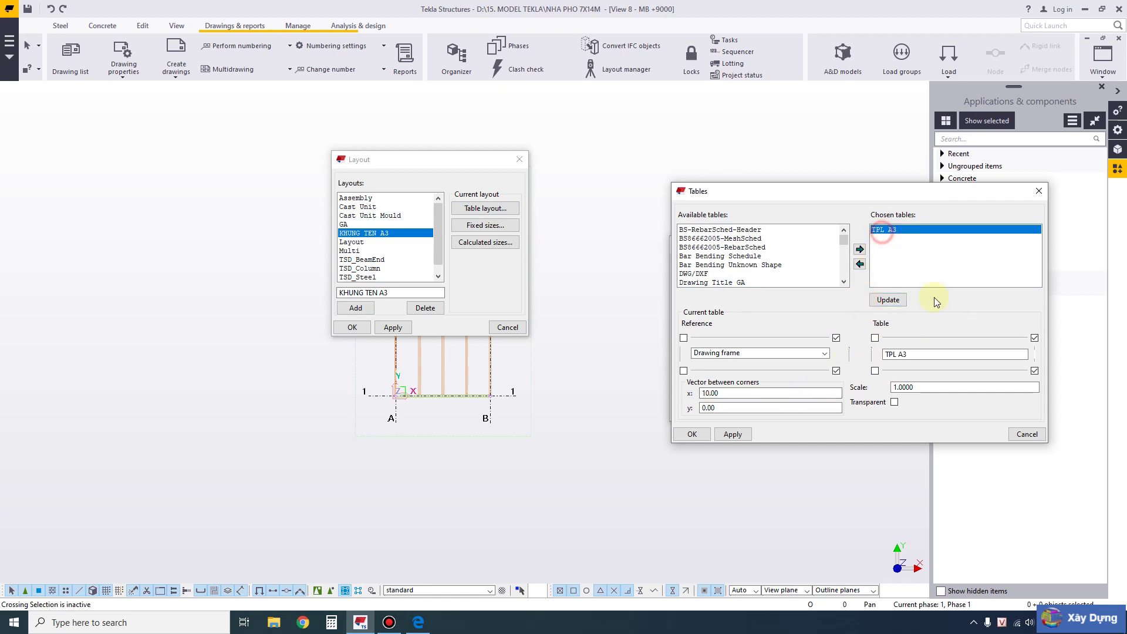
- Apply and confirm the TPL A3 table settings, the A3 table layout, and the KHUNG TEN A3 drawing layout
click(734, 435)
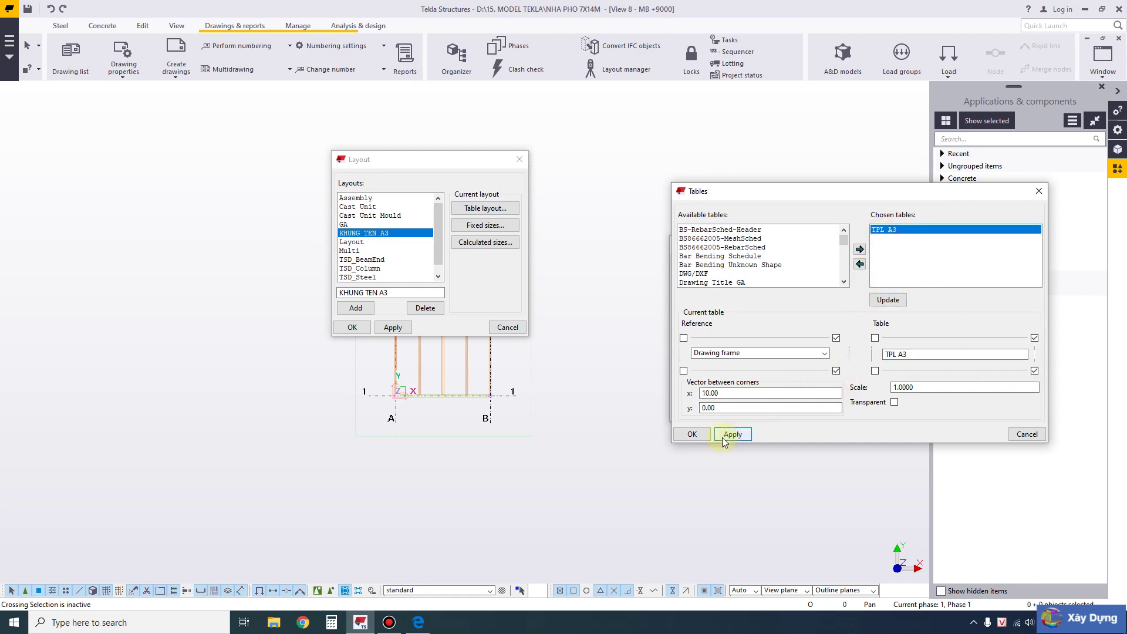
click(708, 440)
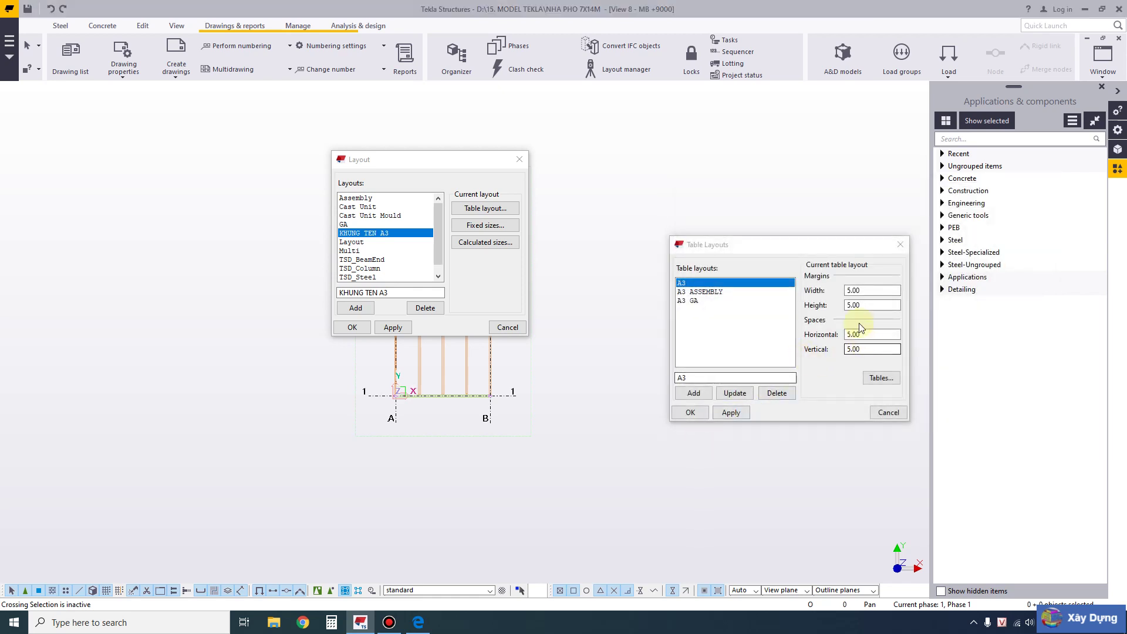
click(732, 414)
click(692, 414)
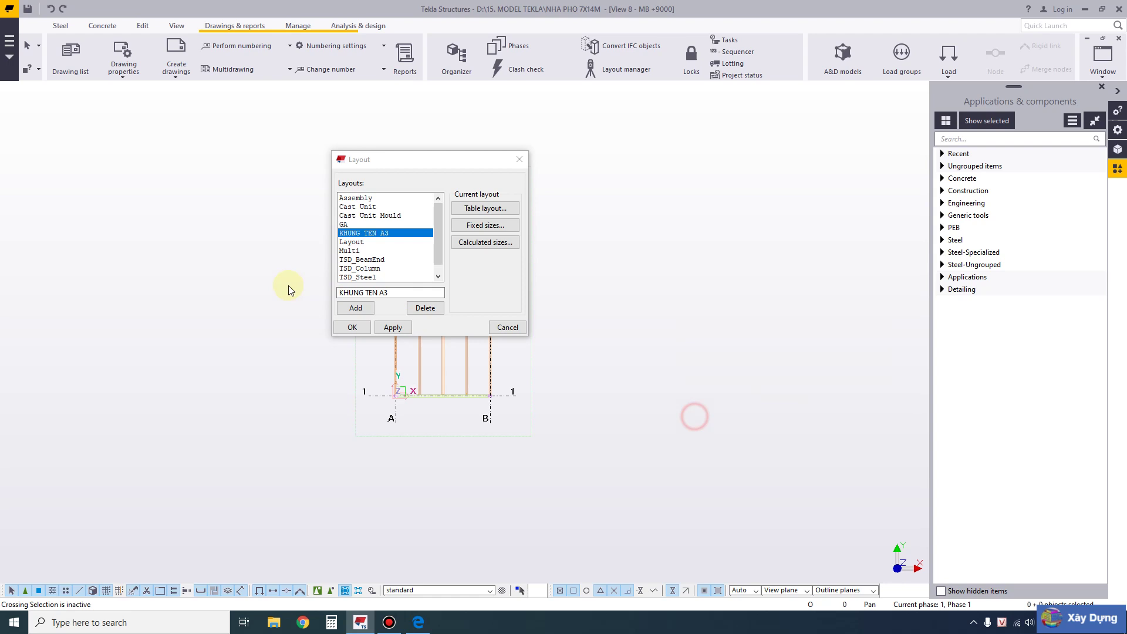
click(393, 328)
click(353, 327)
- Open drawing [3], examine how the title block's upper and lower ends meet the drawing frame, and close the drawing list
click(71, 59)
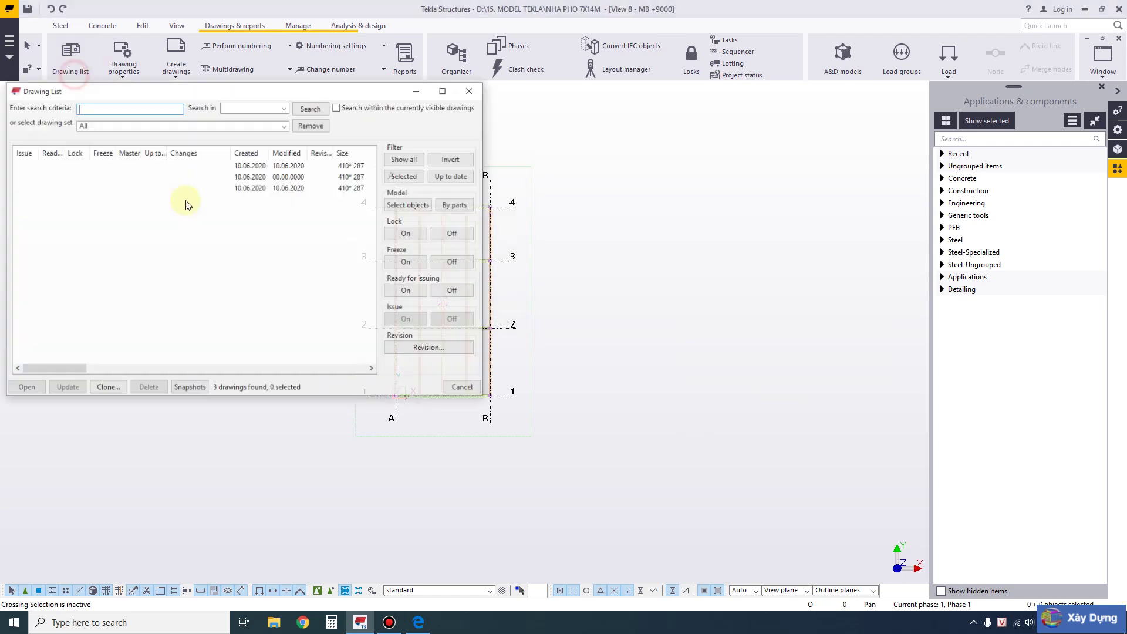
click(279, 188)
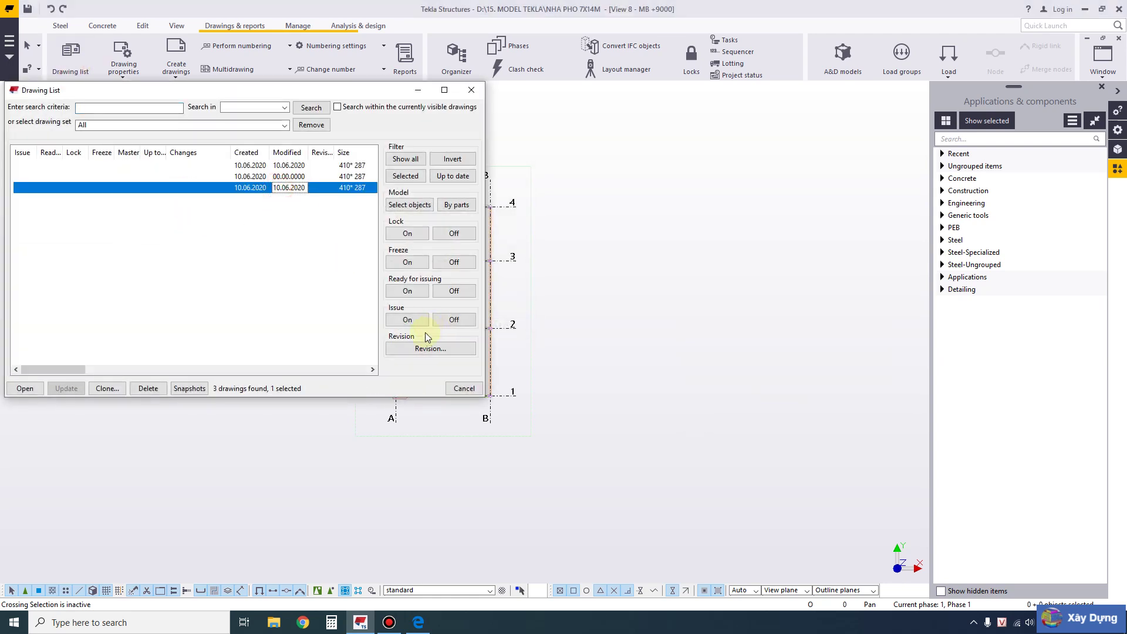
double_click(326, 196)
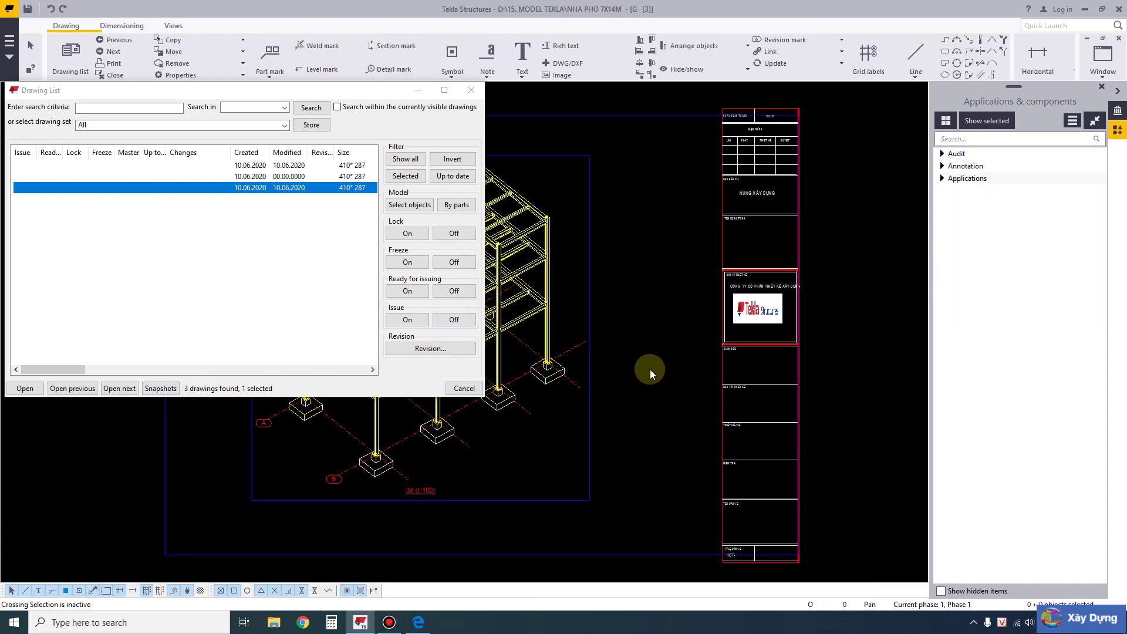
scroll(650, 369, down, 1)
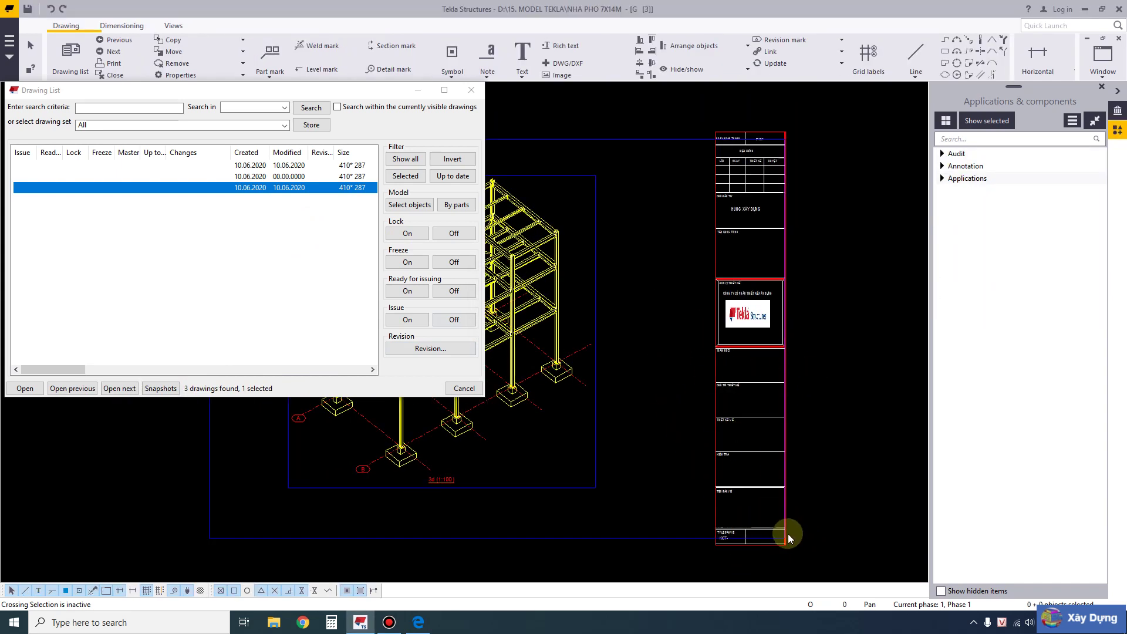
scroll(786, 535, up, 4)
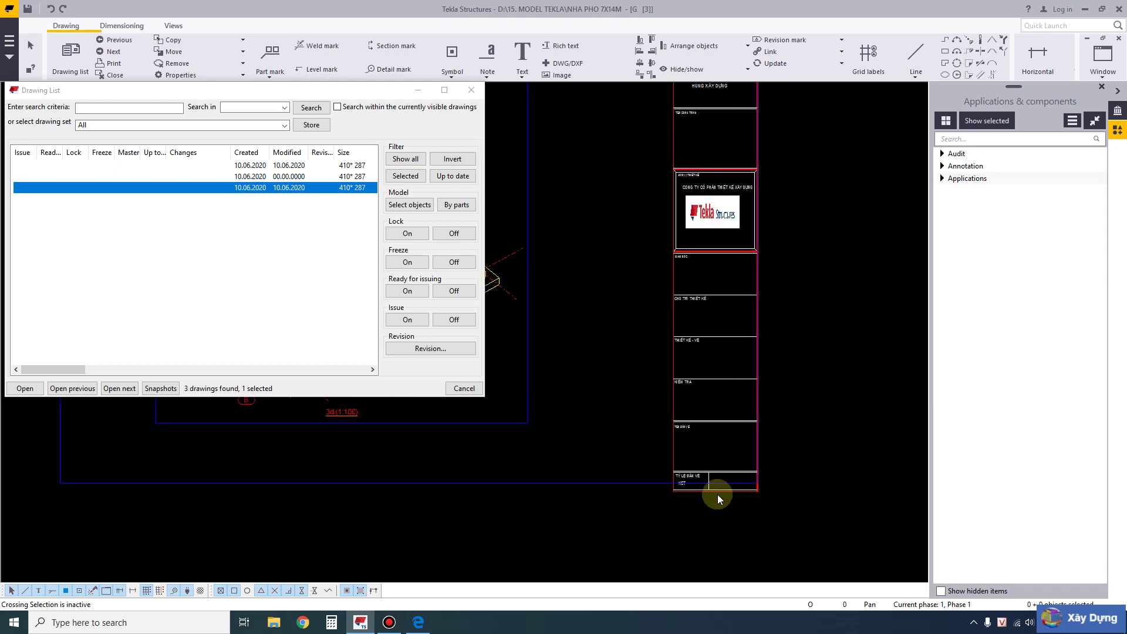
scroll(664, 483, up, 1)
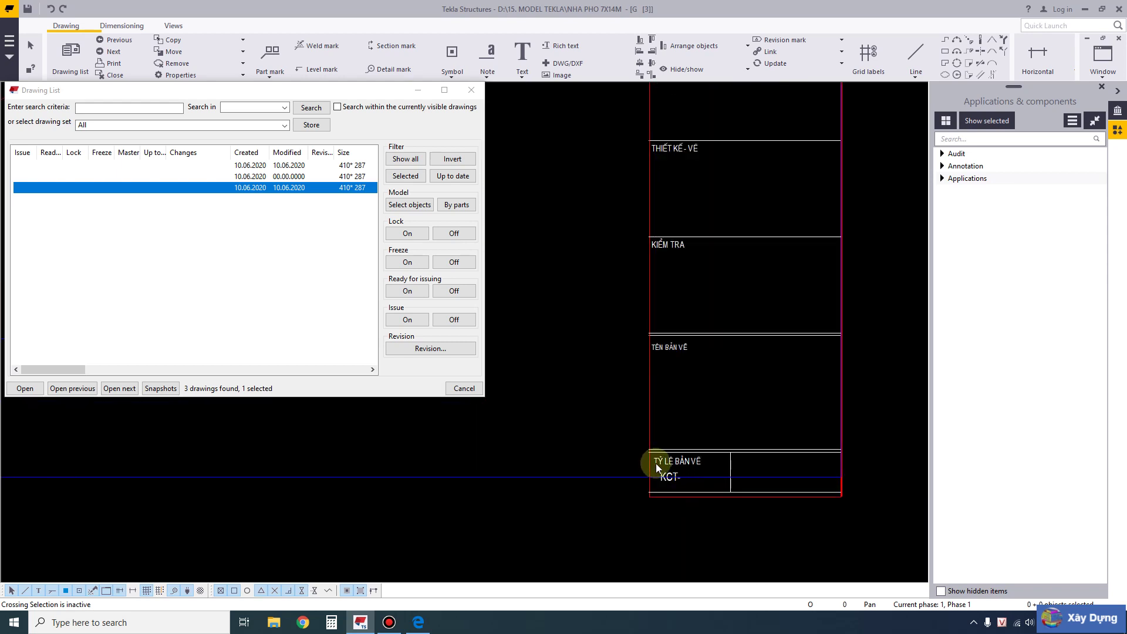
scroll(672, 481, down, 3)
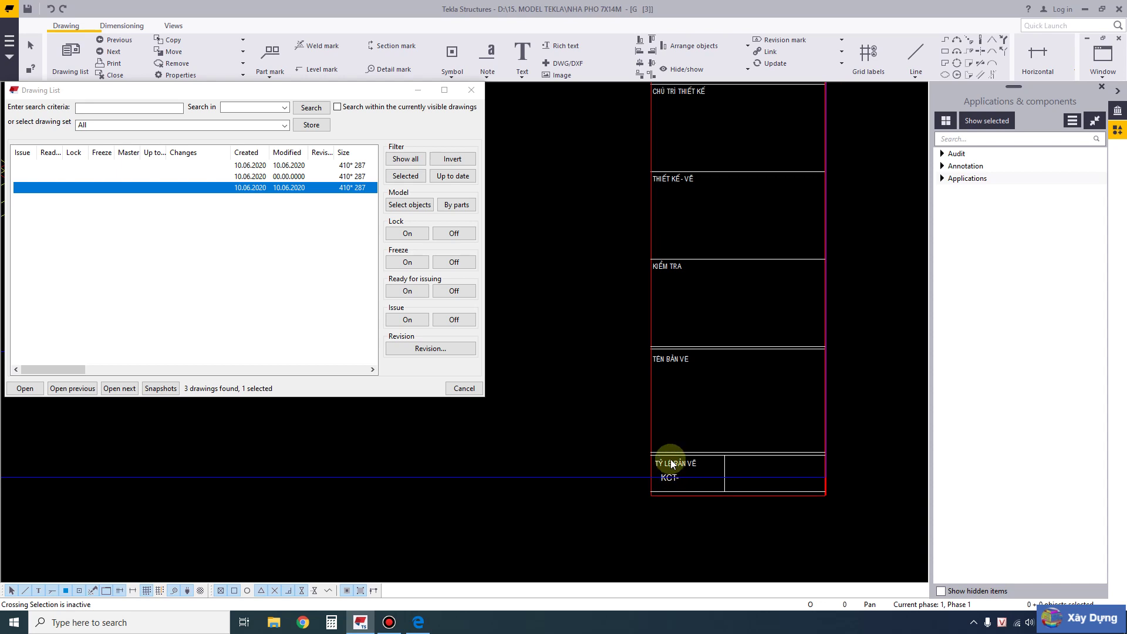
scroll(706, 470, down, 5)
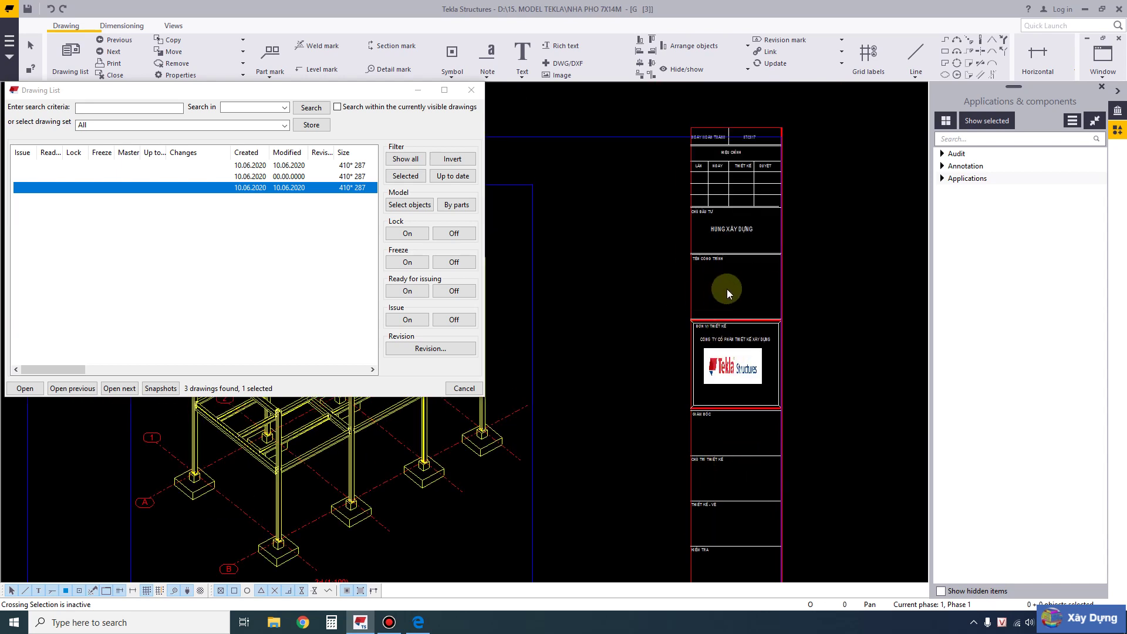
middle_drag(748, 384, 732, 347)
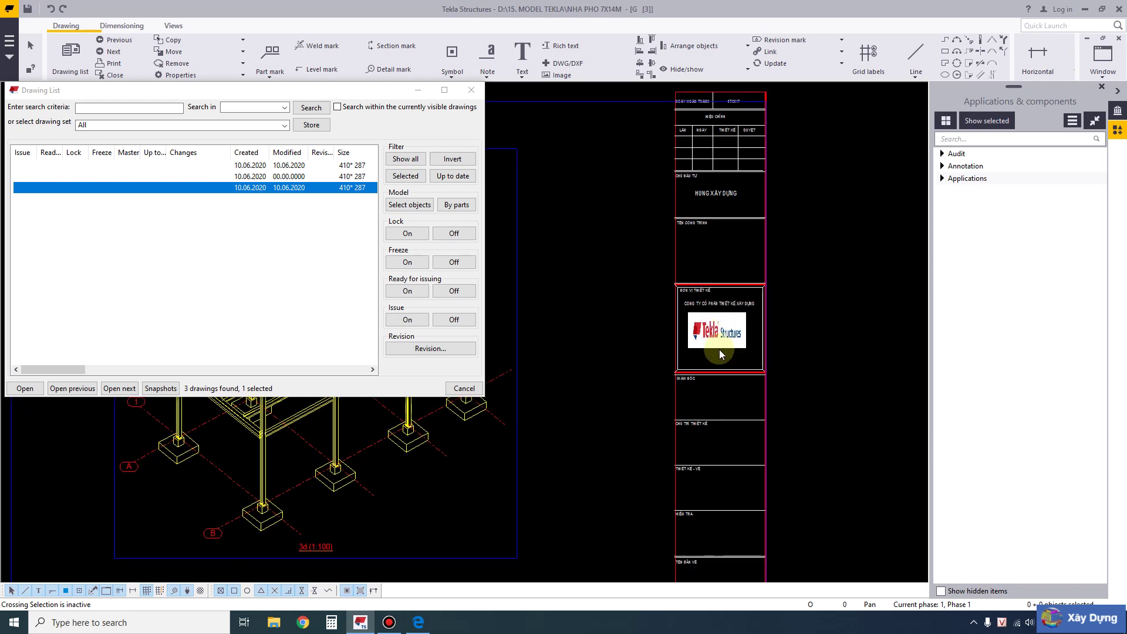
double_click(271, 189)
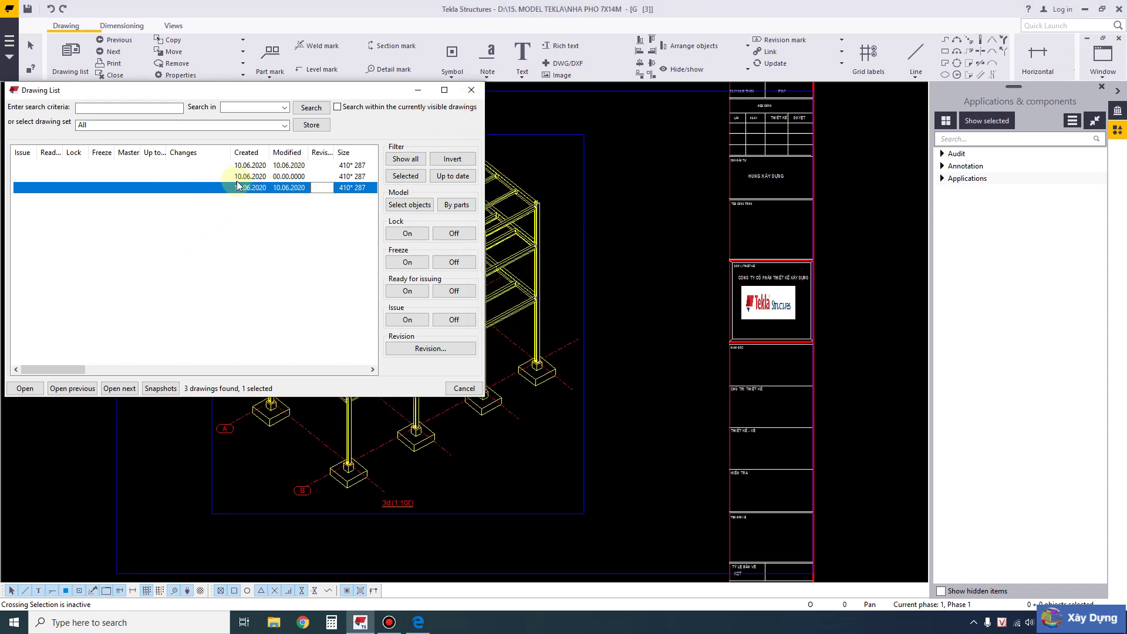
click(471, 90)
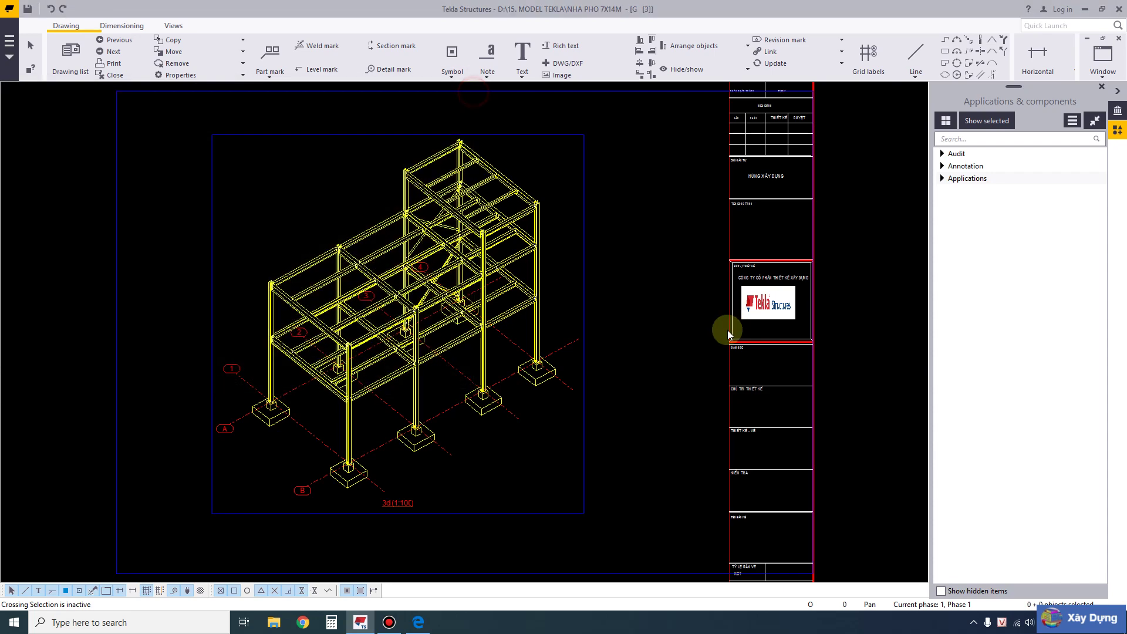
- Open the general arrangement drawing's layout properties and keep the KHUNG TEN A3 layout with the Specified size mode
double_click(725, 331)
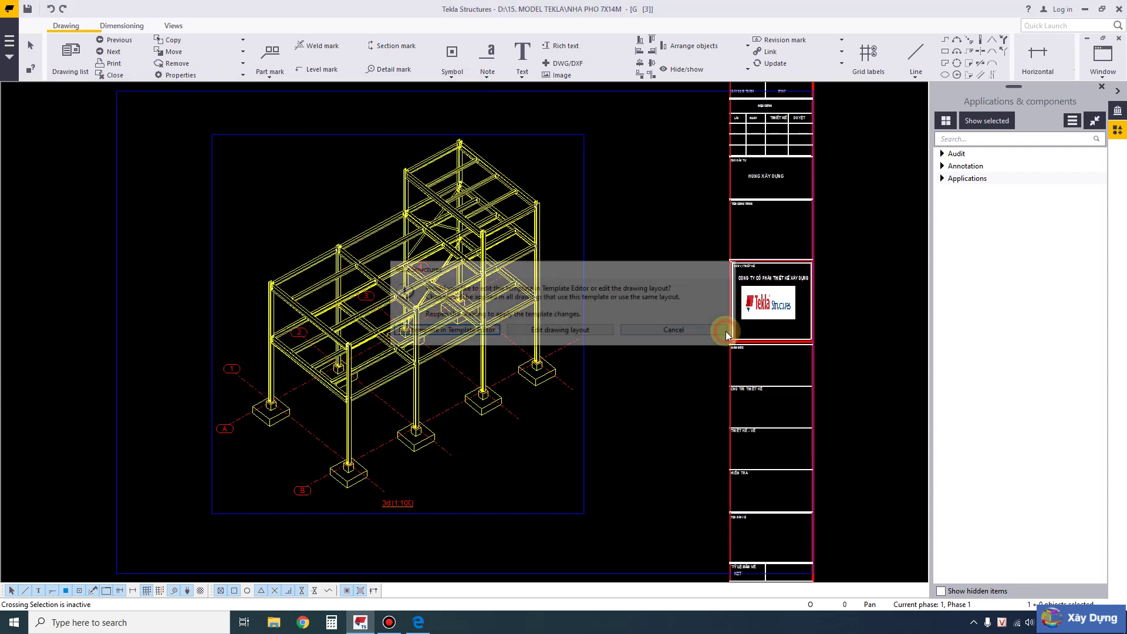
click(712, 329)
double_click(687, 380)
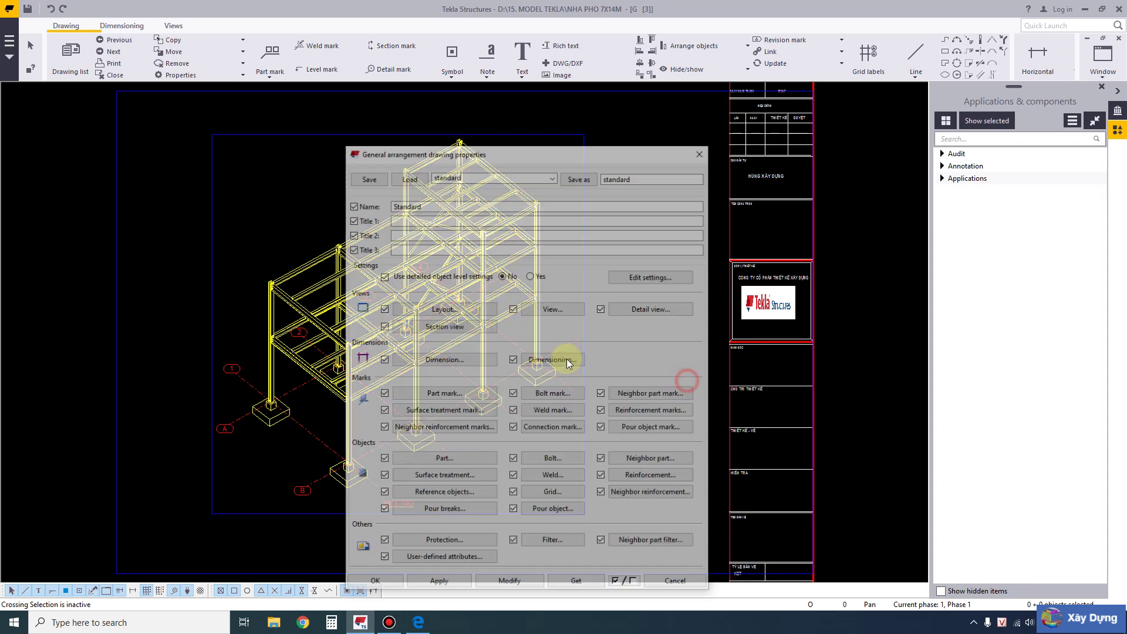
click(443, 309)
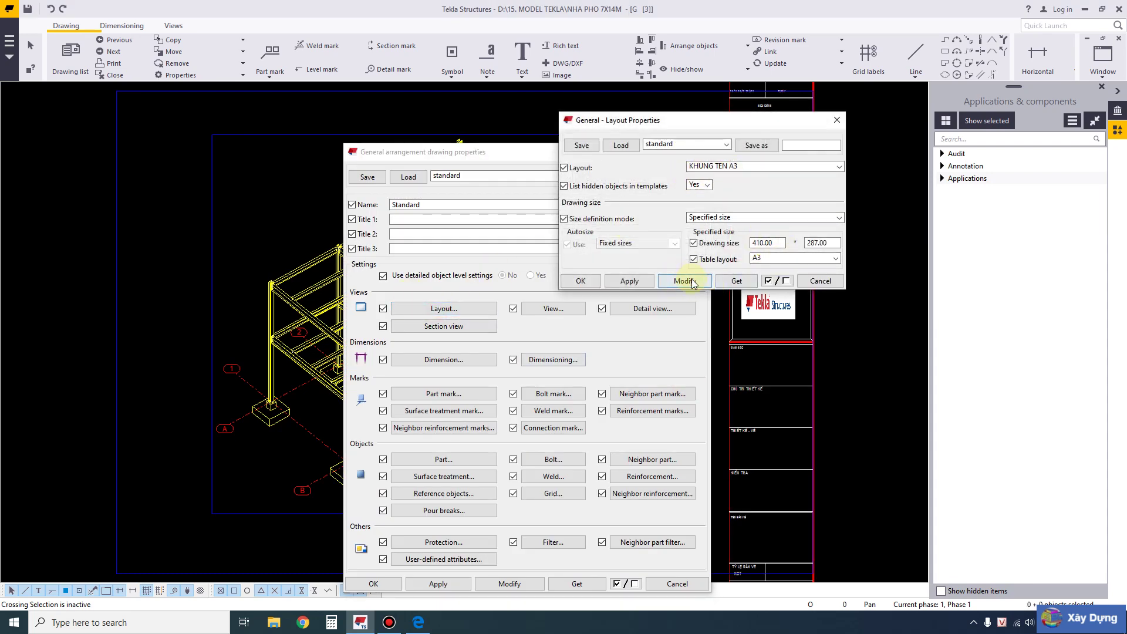
click(713, 168)
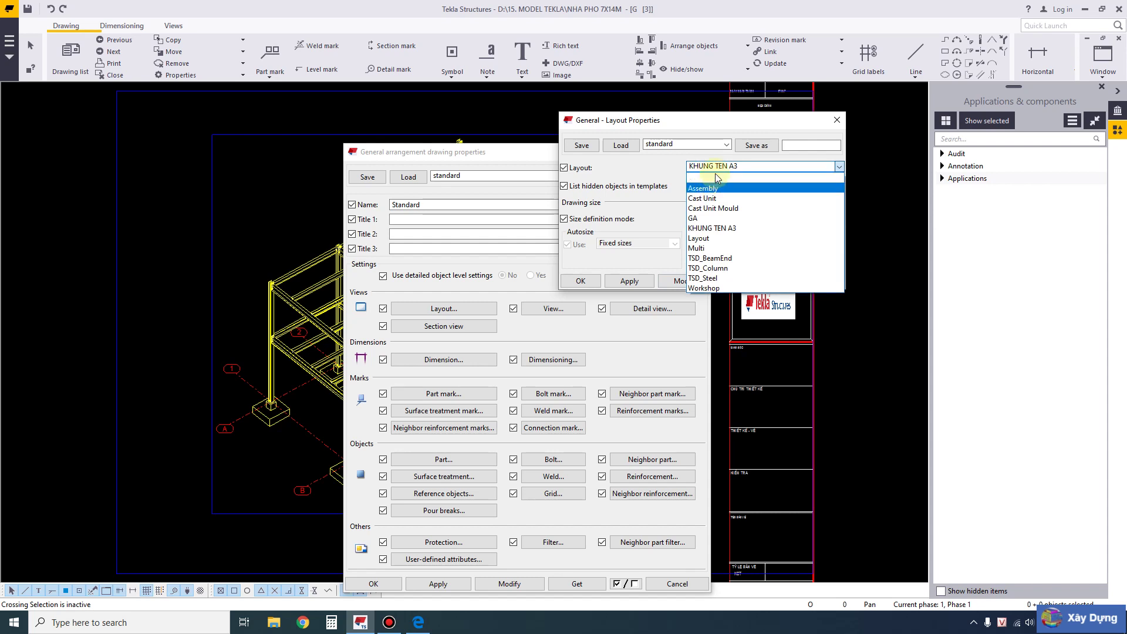
click(715, 172)
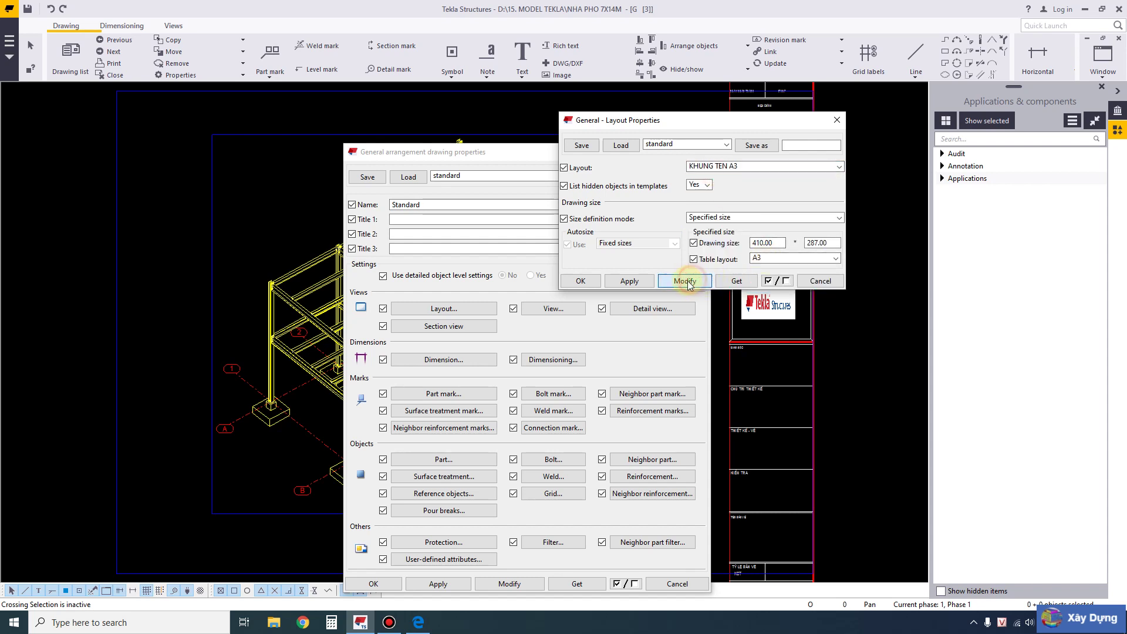
click(743, 219)
click(735, 240)
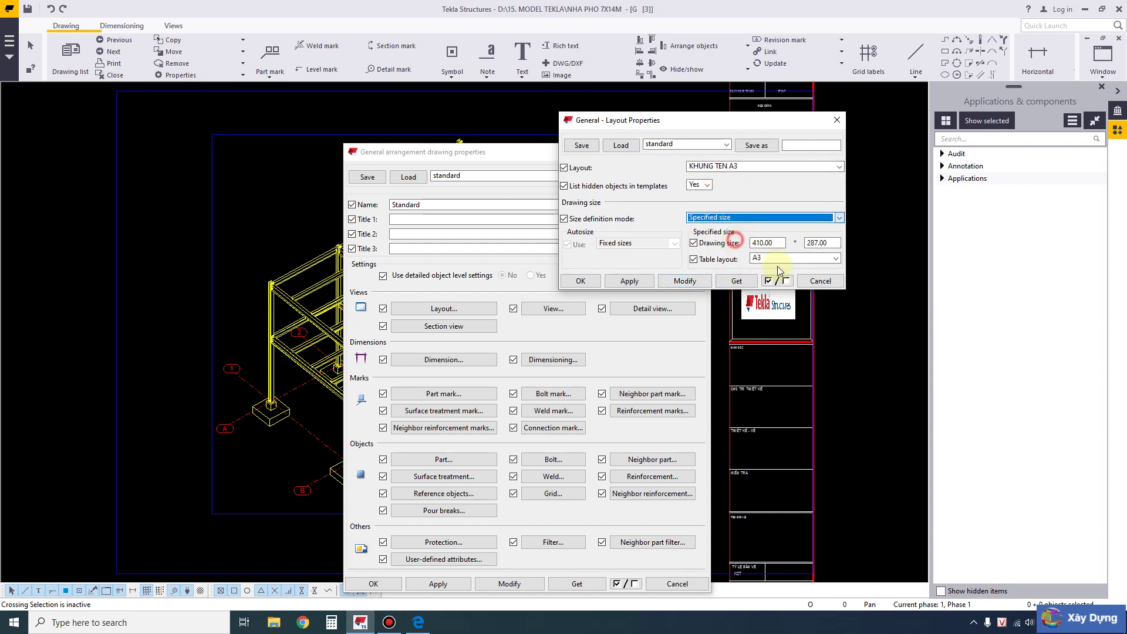
- Set the drawing's table layout to A3 GA, modify the open drawing with it, and close the properties dialogs
click(777, 258)
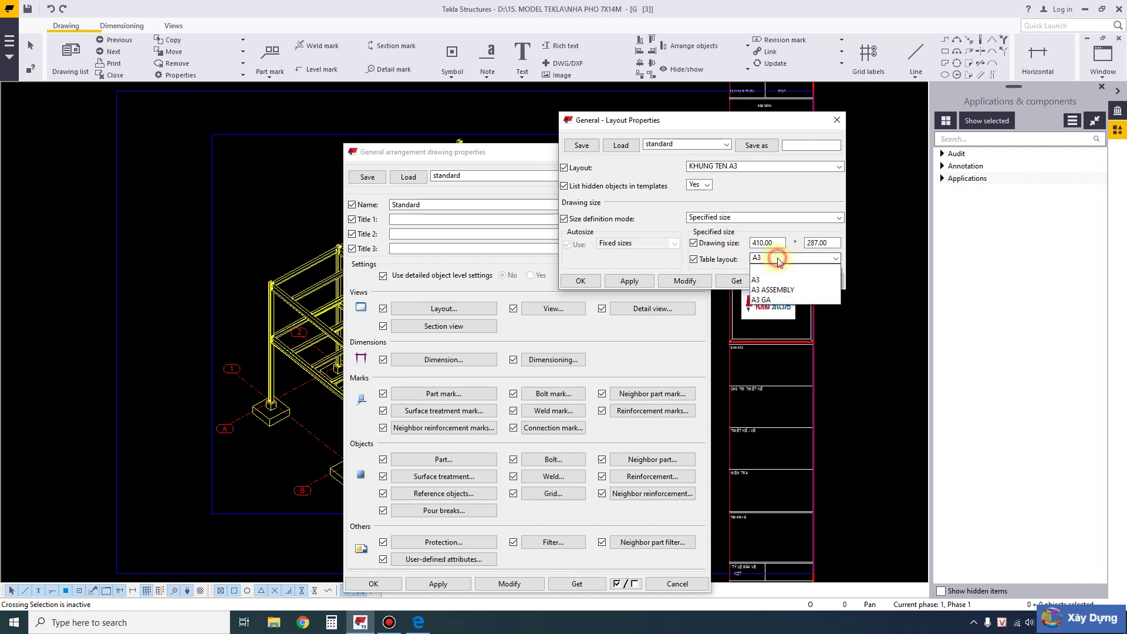
click(779, 300)
click(681, 282)
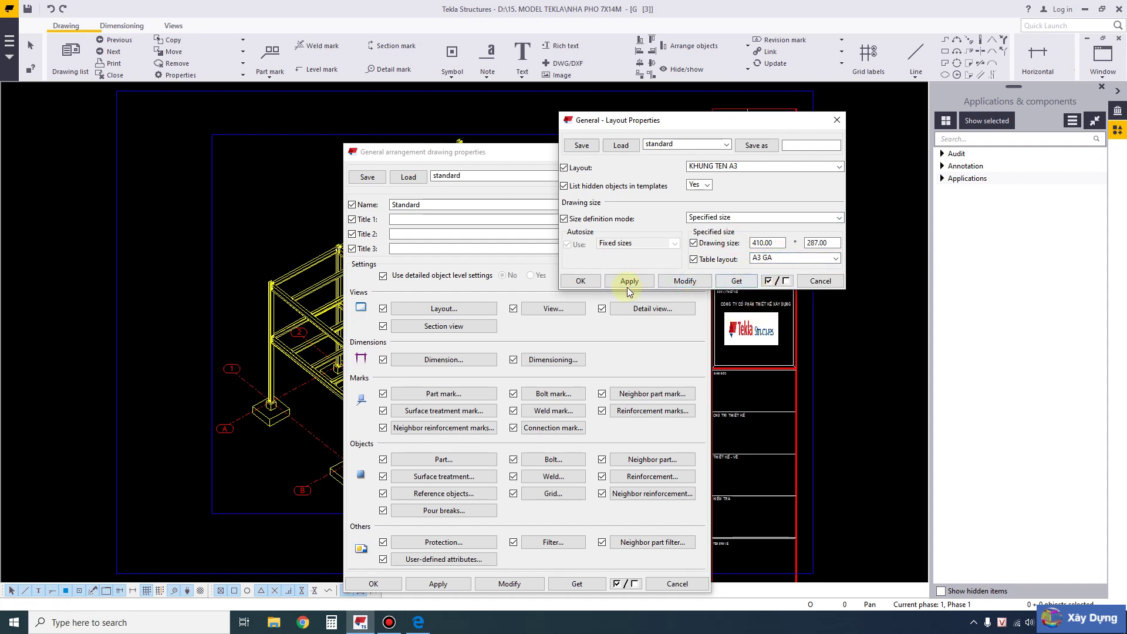
click(681, 281)
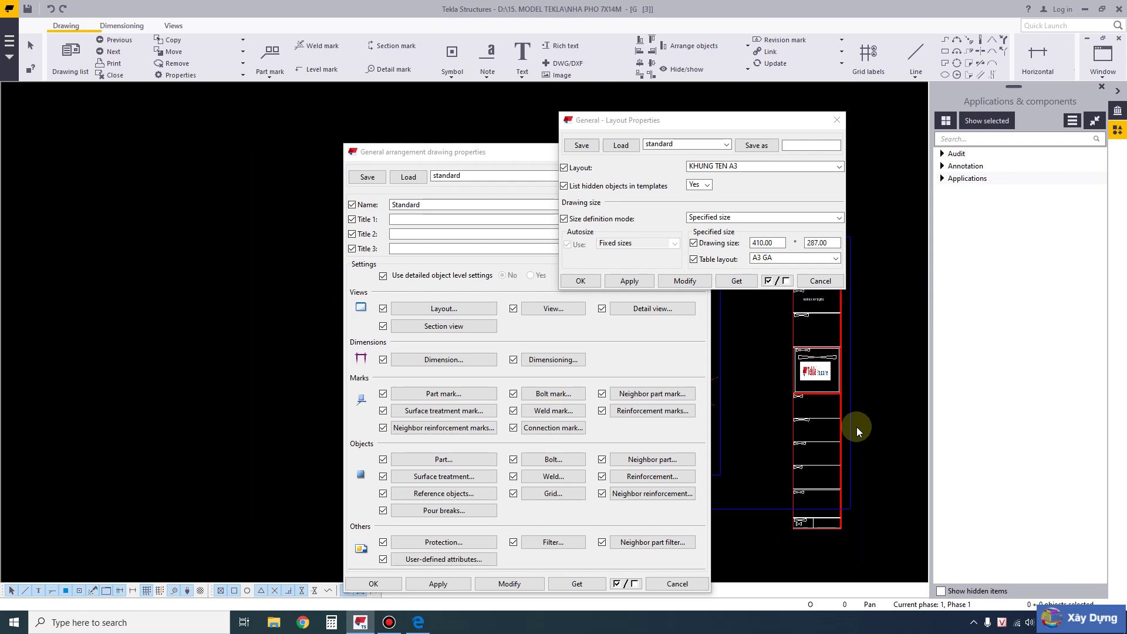
click(579, 281)
click(701, 151)
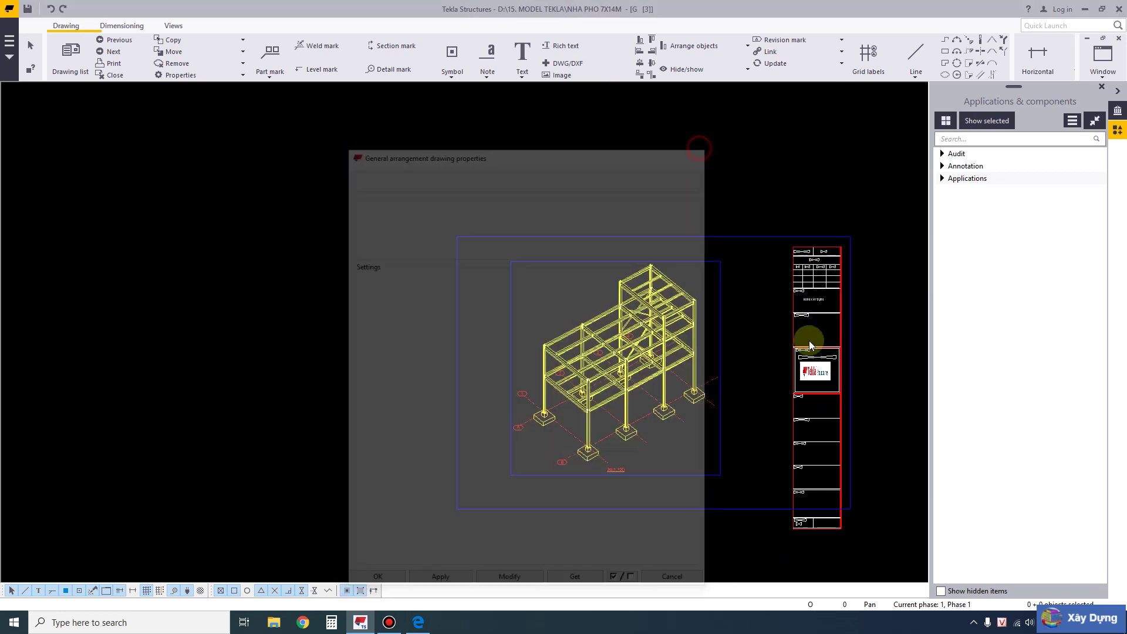
- Close the open drawing, keeping its changes, and open the table layouts of the KHUNG TEN A3 drawing layout
click(123, 78)
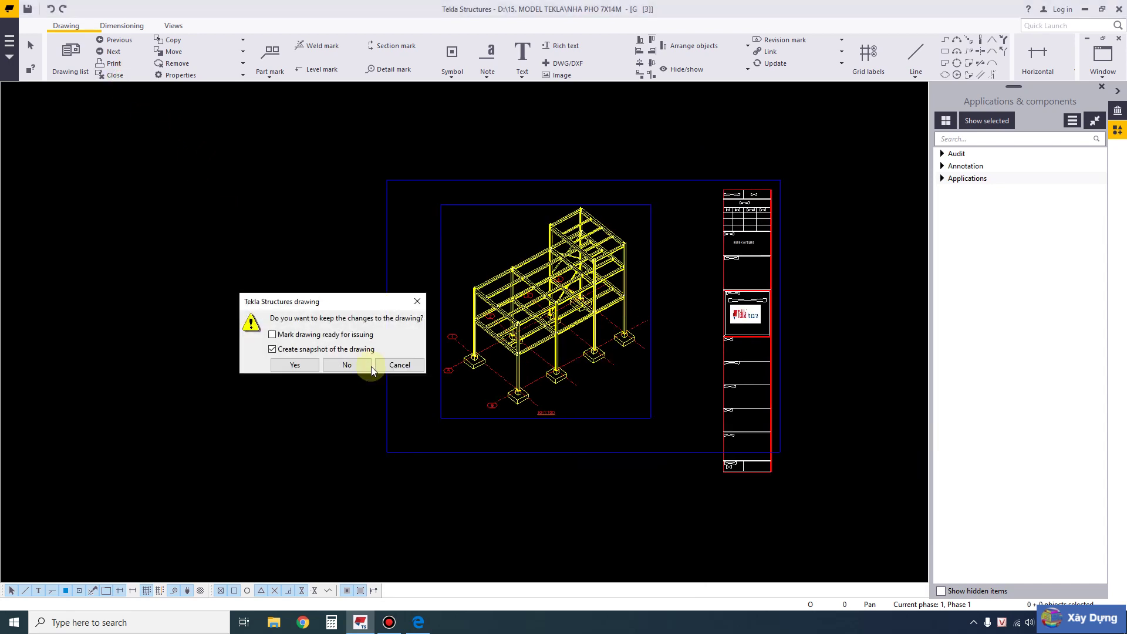
click(312, 367)
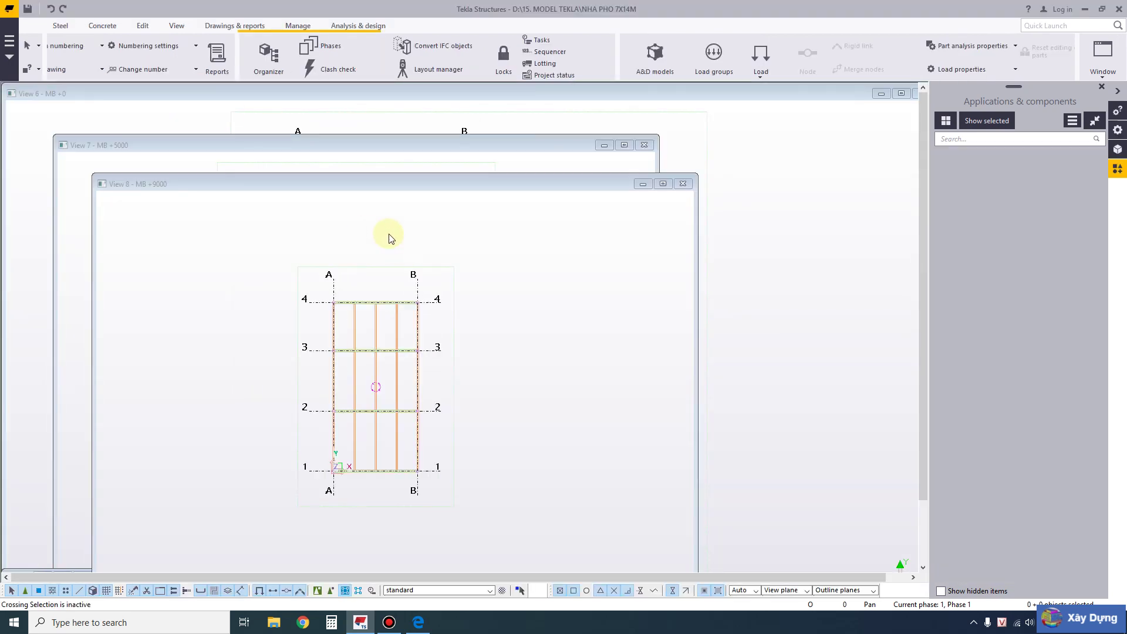
click(123, 75)
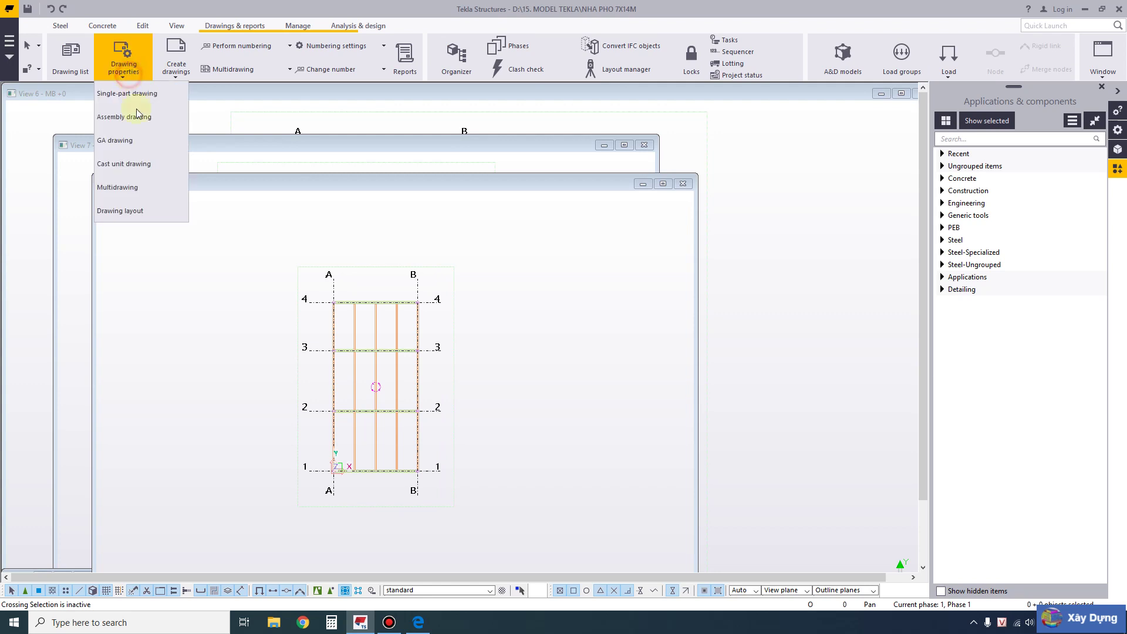
click(141, 210)
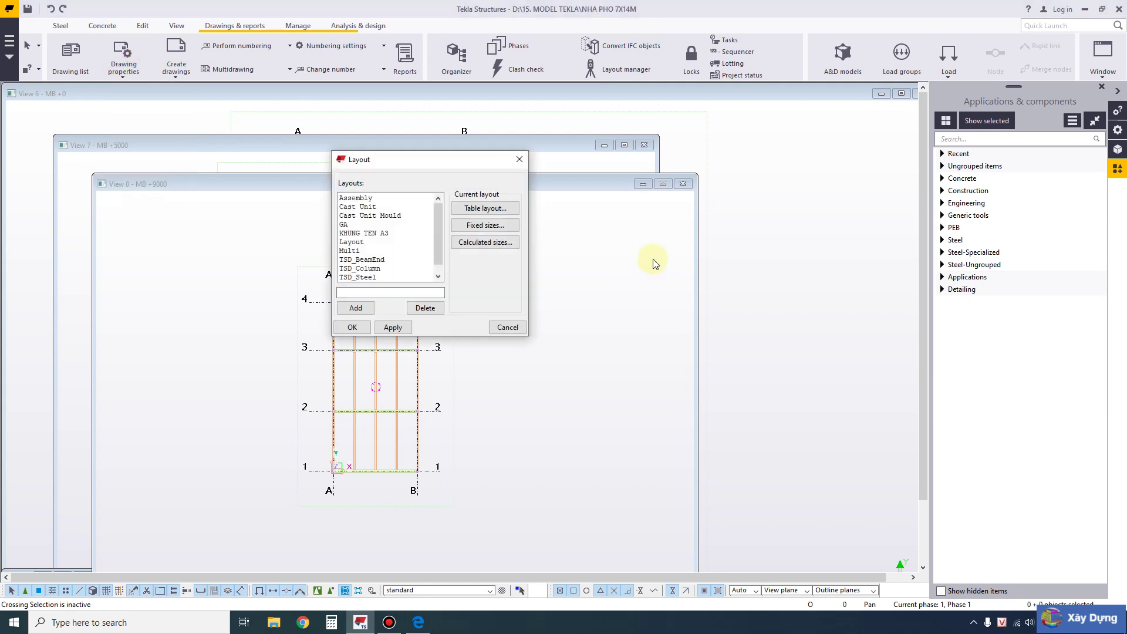
click(374, 233)
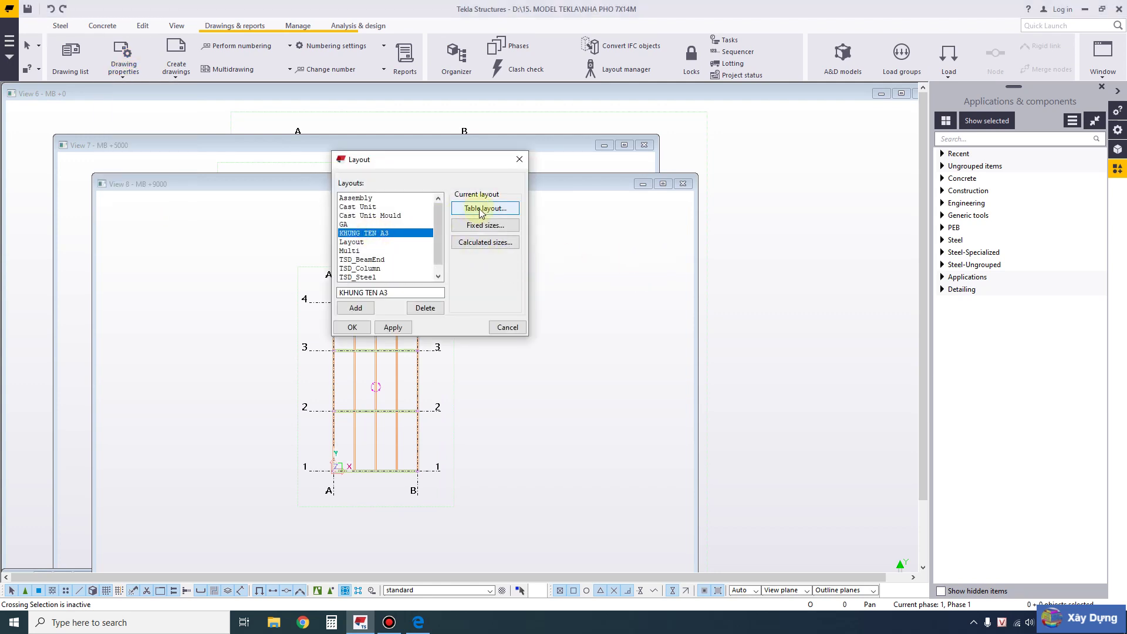
click(484, 209)
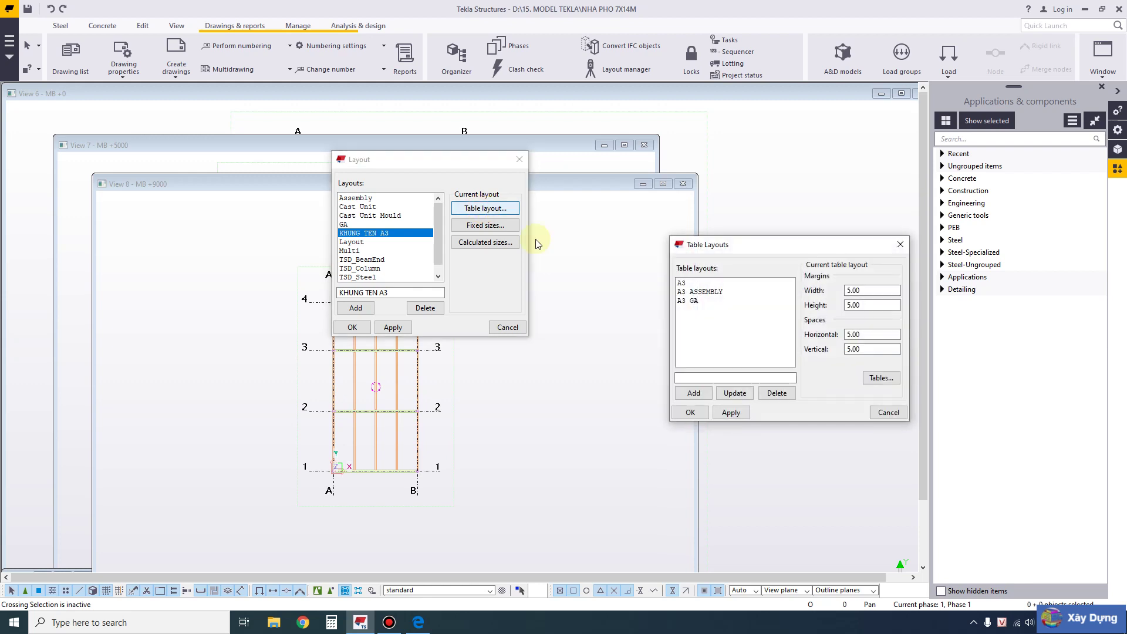
- Set the A3 GA table layout's height margin and vertical spacing to 0 and update the table layout
click(688, 303)
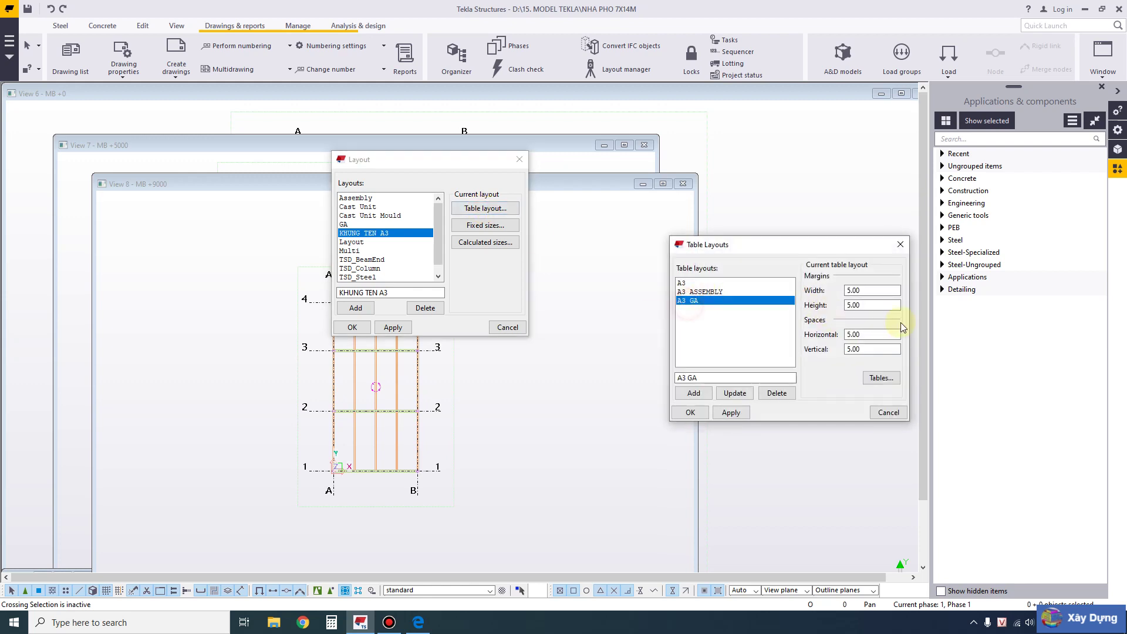
click(850, 350)
text(0)
click(872, 305)
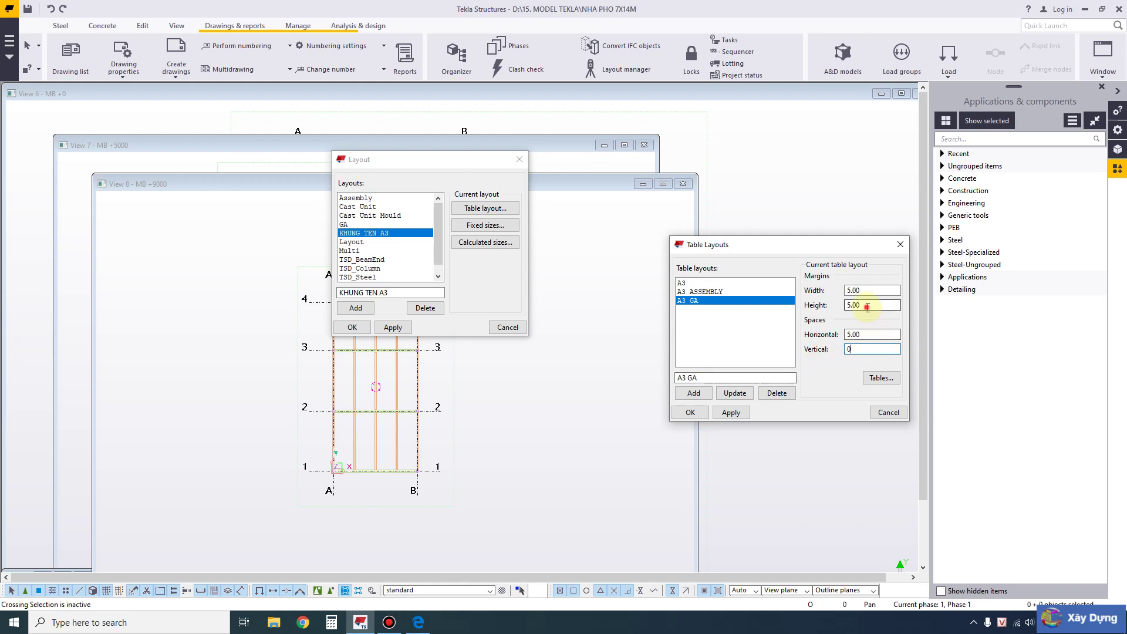
click(743, 398)
- Tie the TPL A3 table to the drawing frame's lower-right corner as well, with corner offsets of x 10 and y 20
click(879, 377)
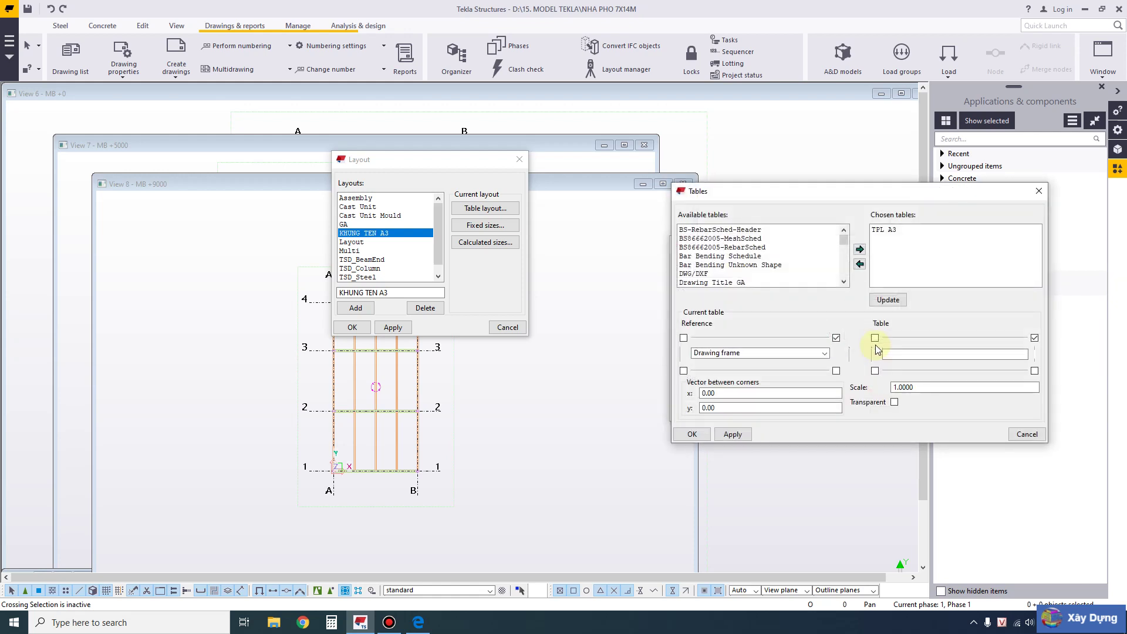
click(886, 231)
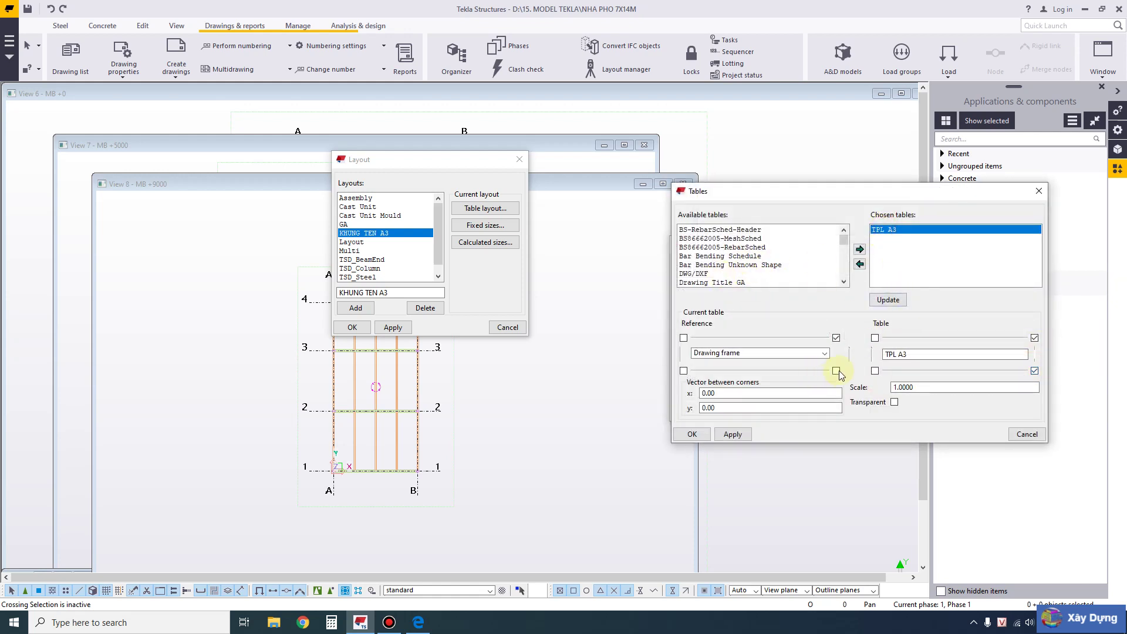
double_click(717, 393)
double_click(728, 405)
click(731, 434)
click(692, 434)
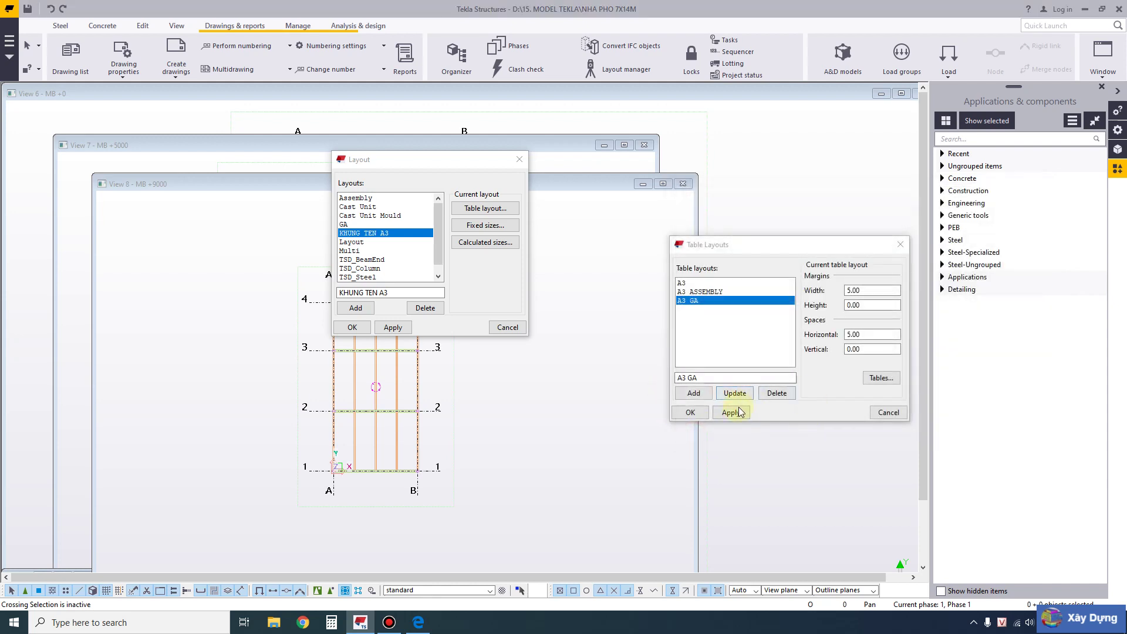
- Apply and confirm the A3 GA table layout and the KHUNG TEN A3 drawing layout
click(731, 412)
click(690, 412)
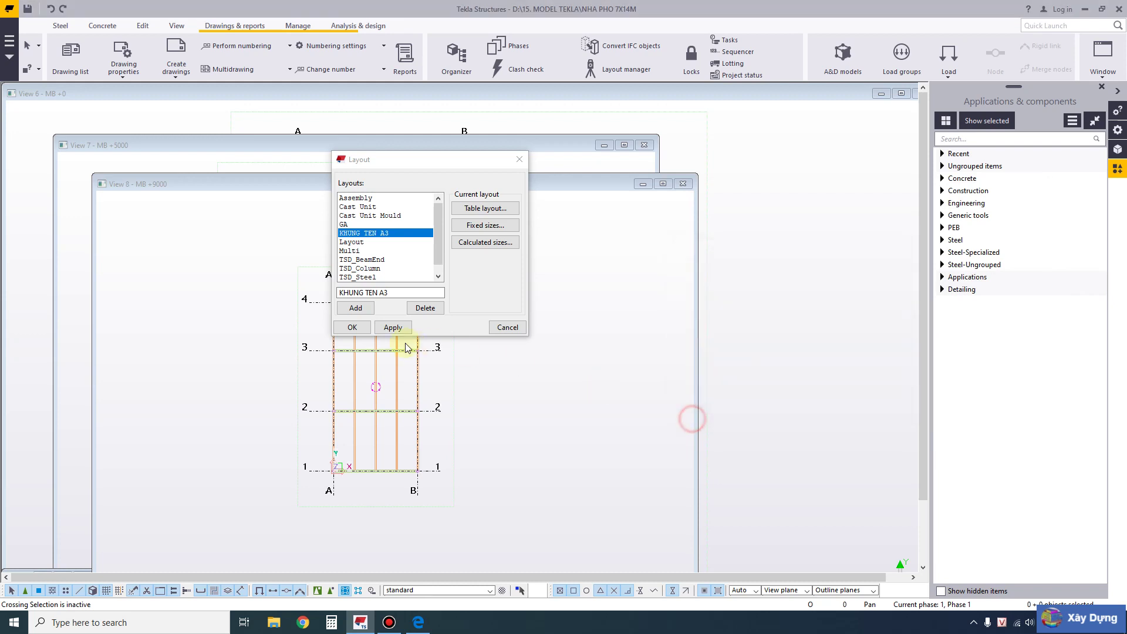
click(393, 327)
click(353, 327)
- Open drawing [3] from the drawing list, enlarge its window and look at the title block's position in the frame
click(58, 64)
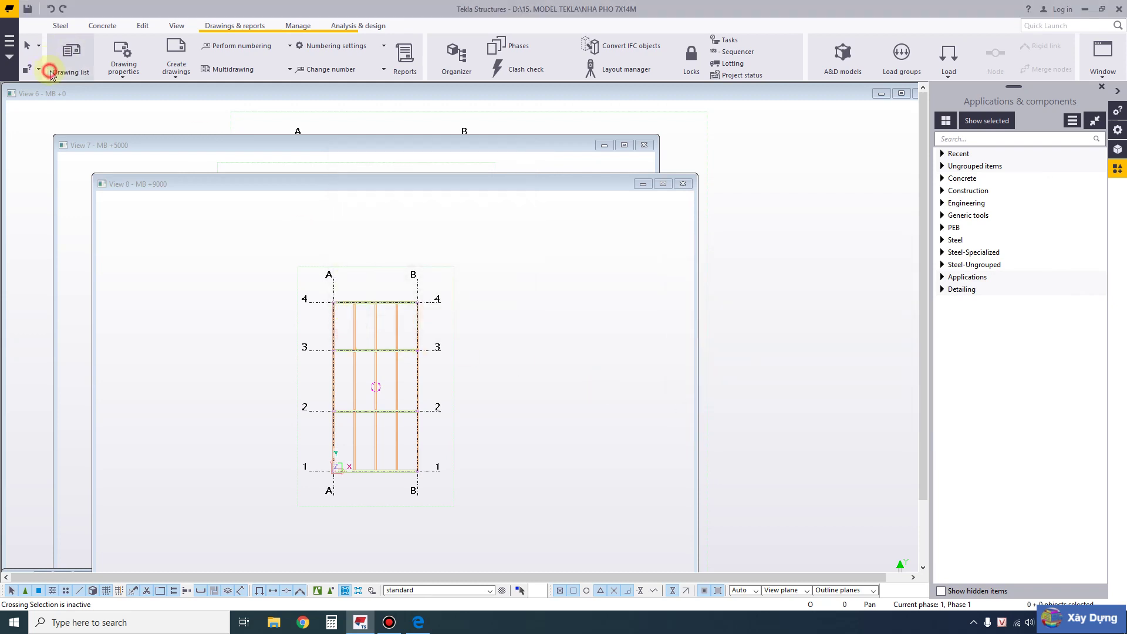
double_click(262, 187)
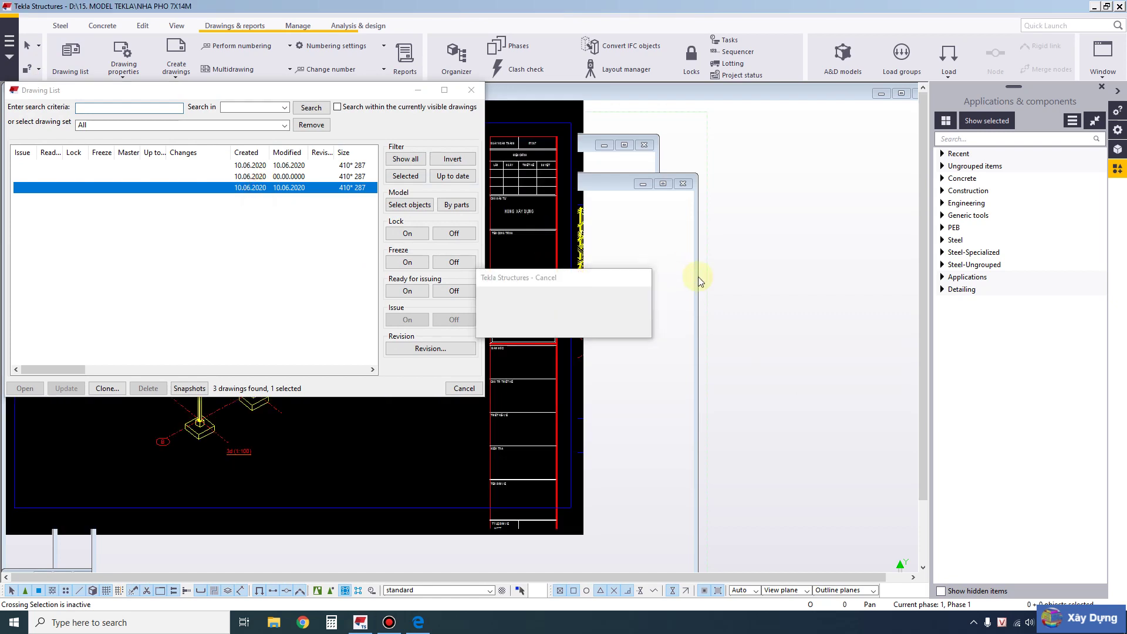
click(542, 95)
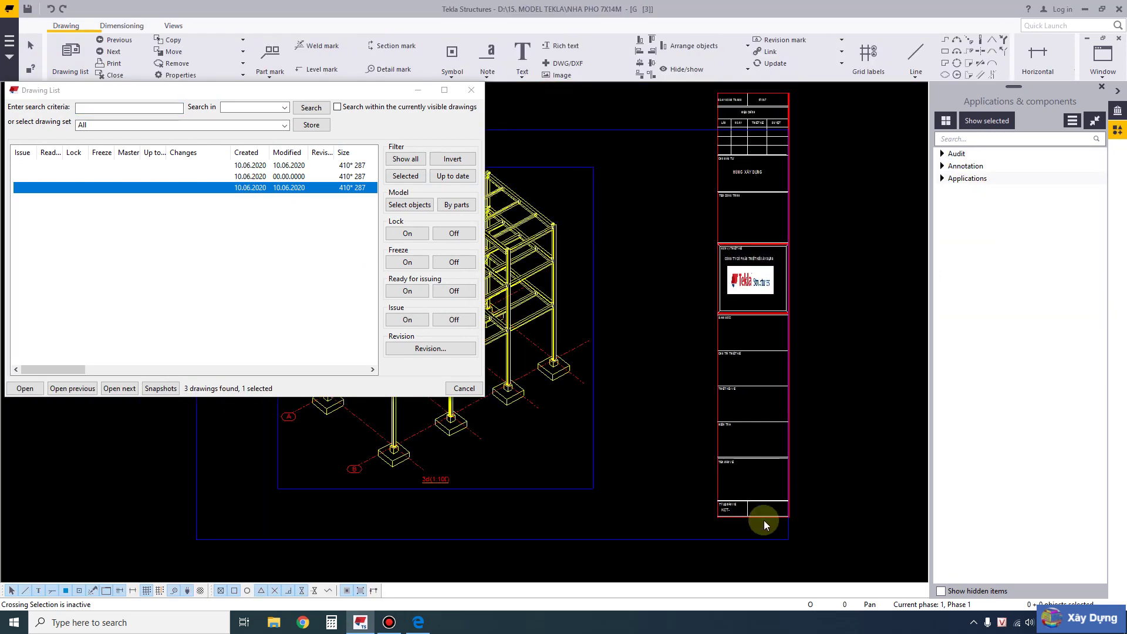
scroll(748, 452, up, 2)
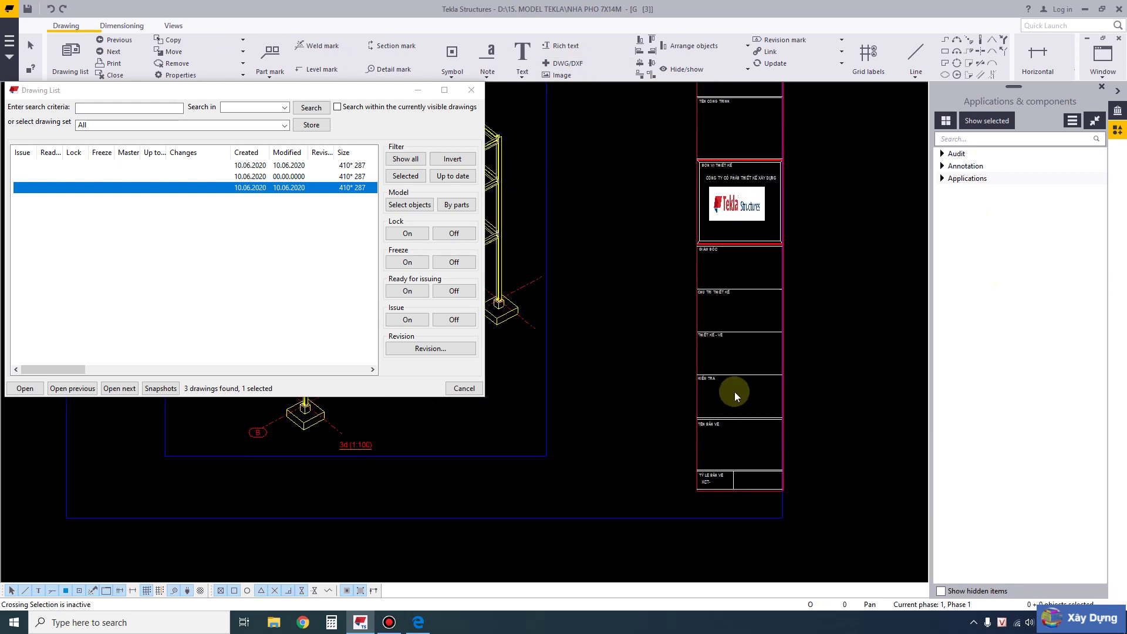
- Measure the gap between the title block's lower end and the drawing frame, close the drawing and minimize the drawing list
key(g)
scroll(756, 489, up, 3)
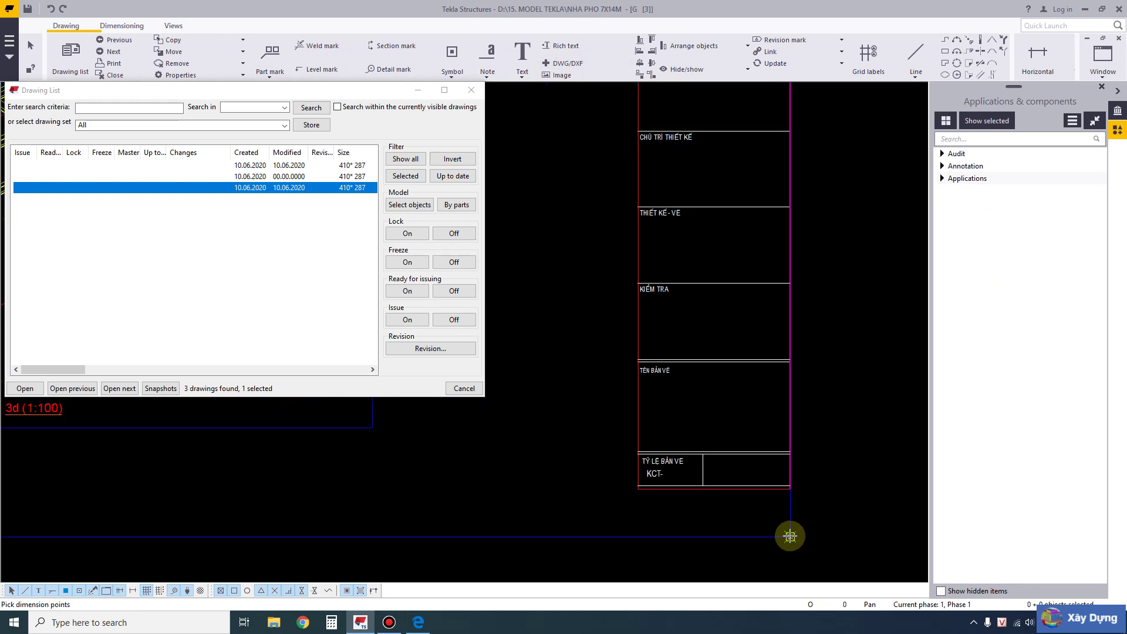
click(796, 502)
scroll(796, 499, up, 1)
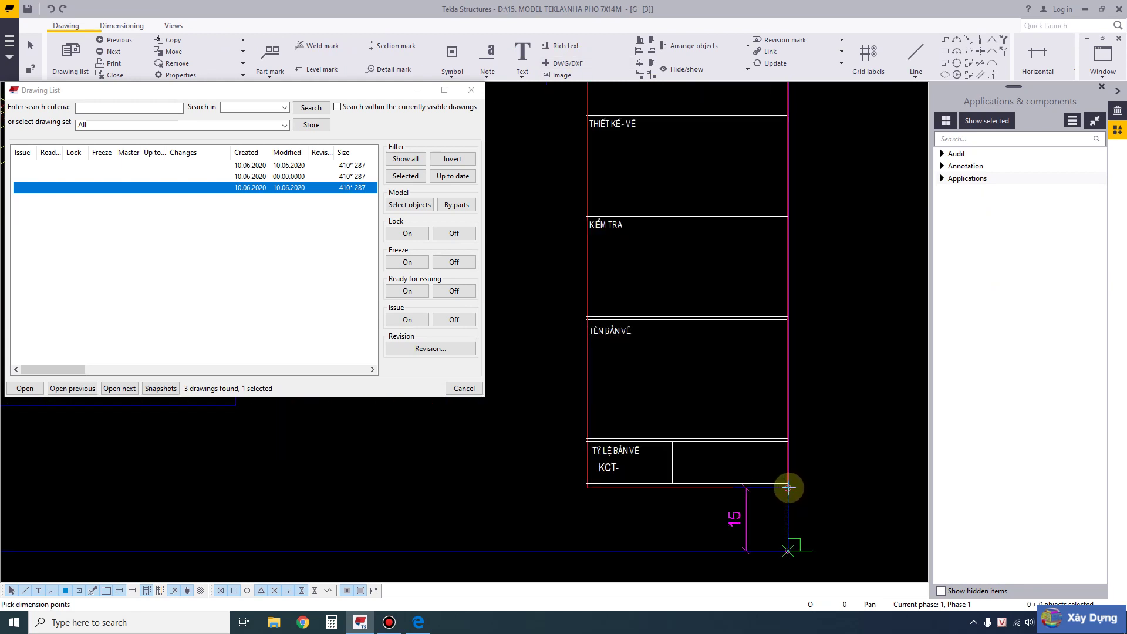
scroll(787, 487, down, 2)
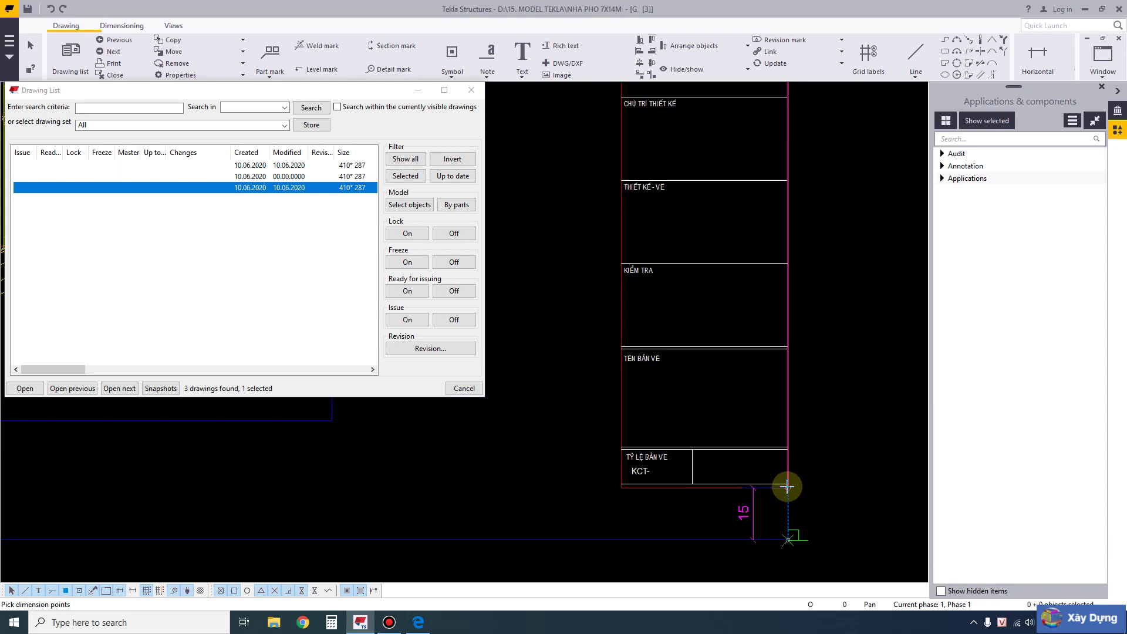
scroll(786, 486, down, 5)
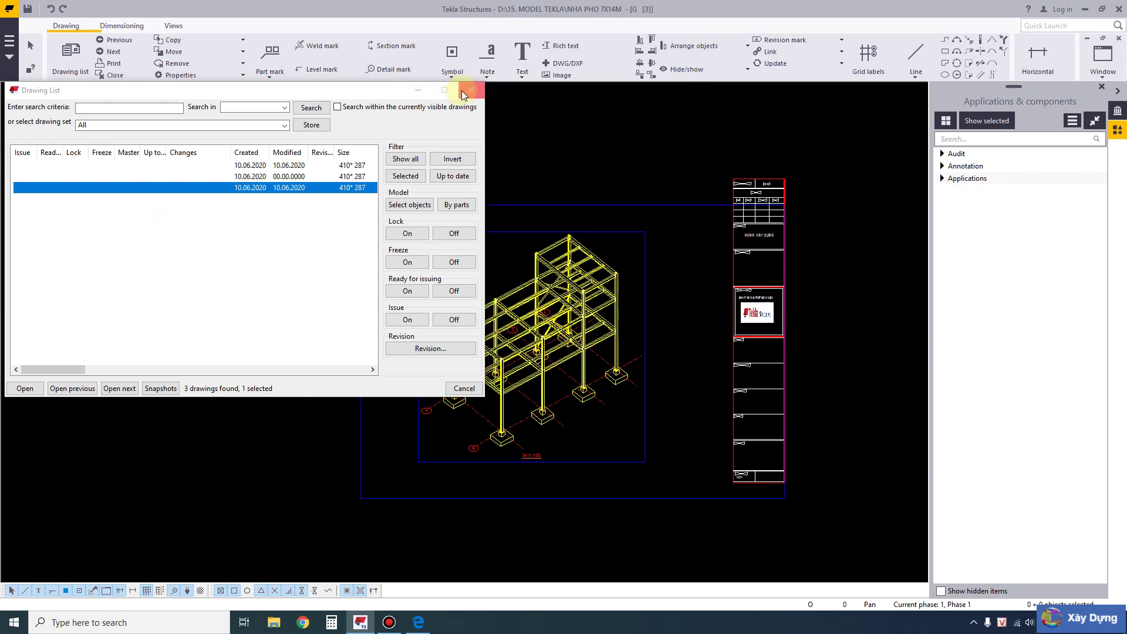
click(113, 74)
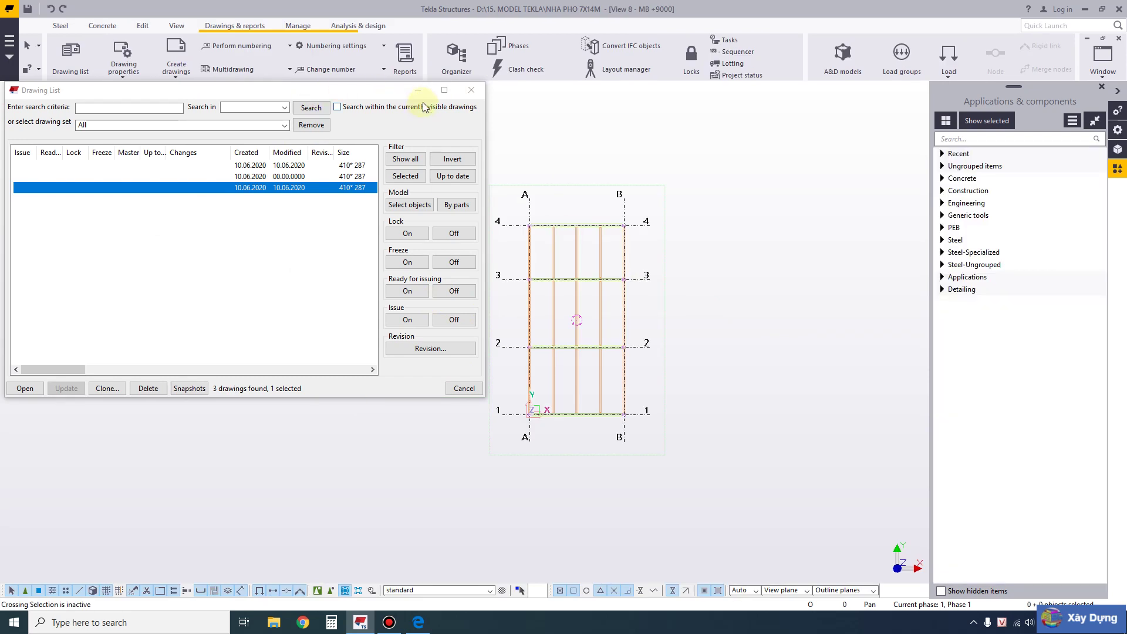
click(418, 91)
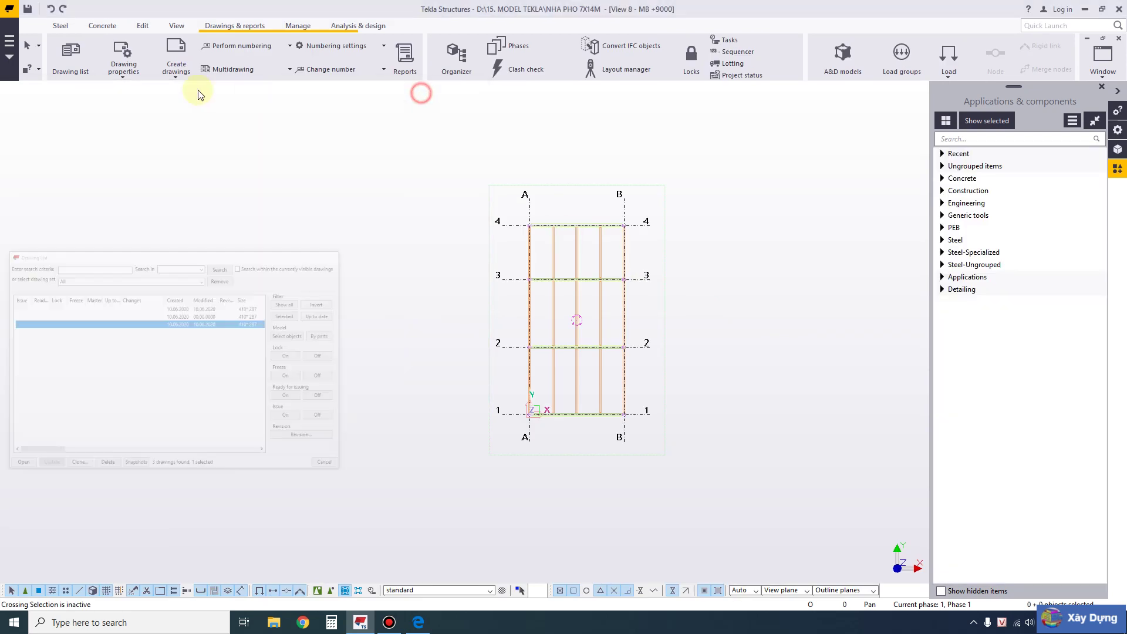
click(124, 67)
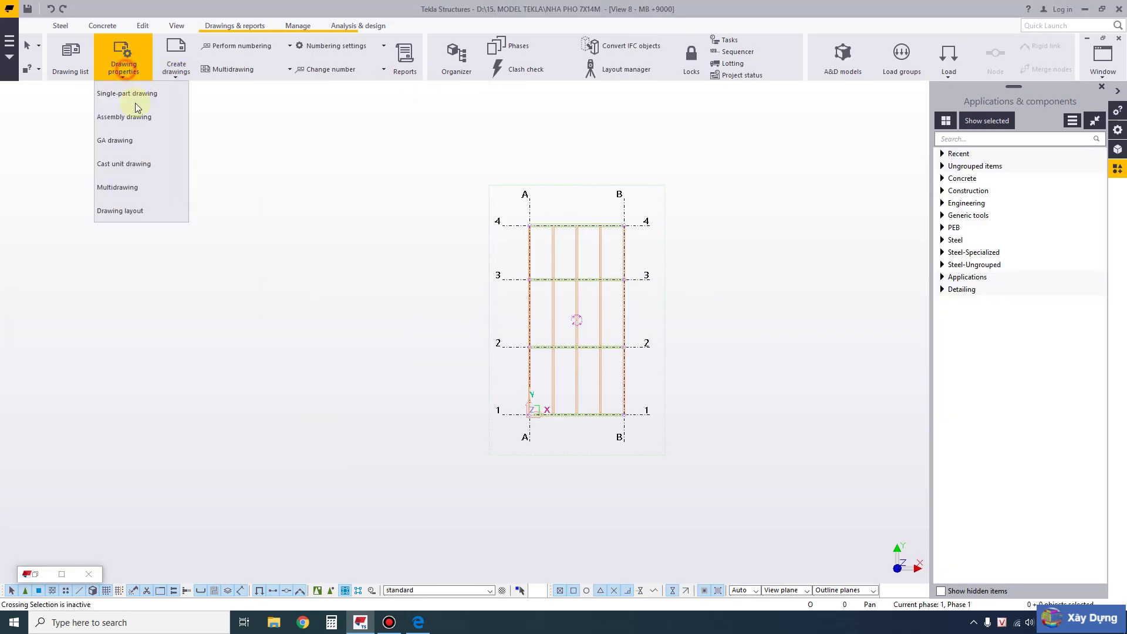
click(134, 212)
click(389, 241)
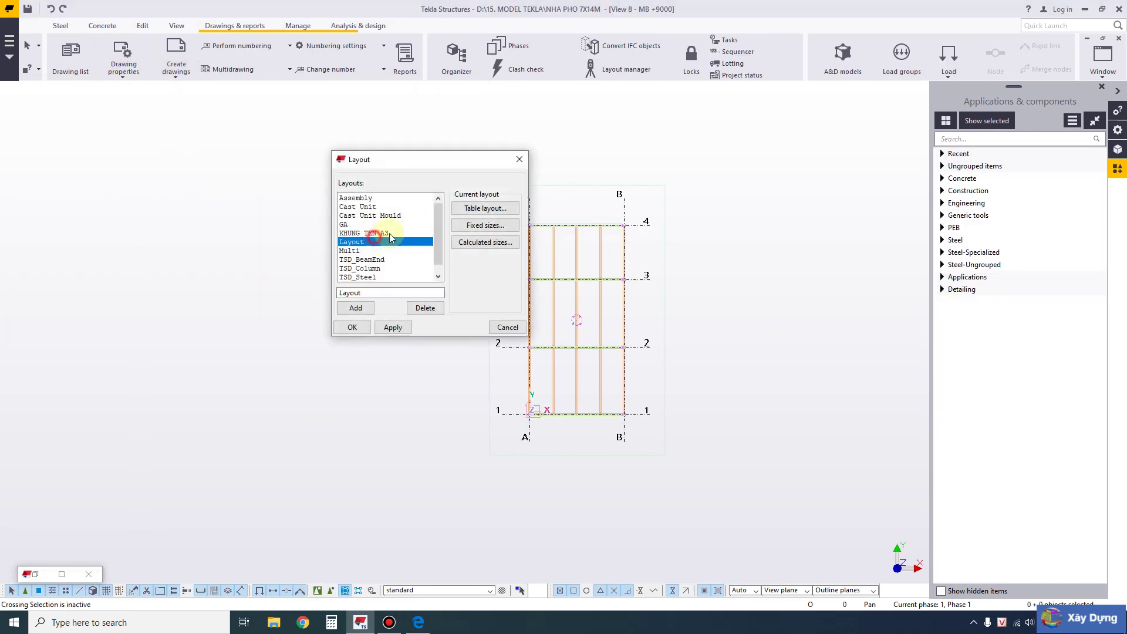
click(399, 216)
click(392, 233)
click(470, 224)
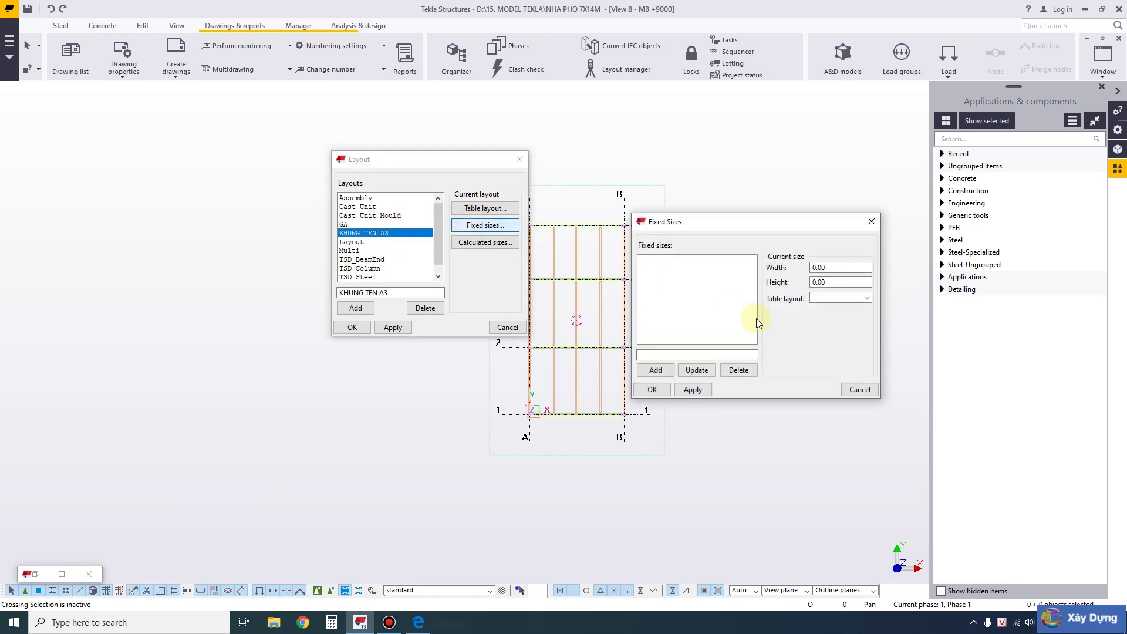
click(827, 282)
click(519, 159)
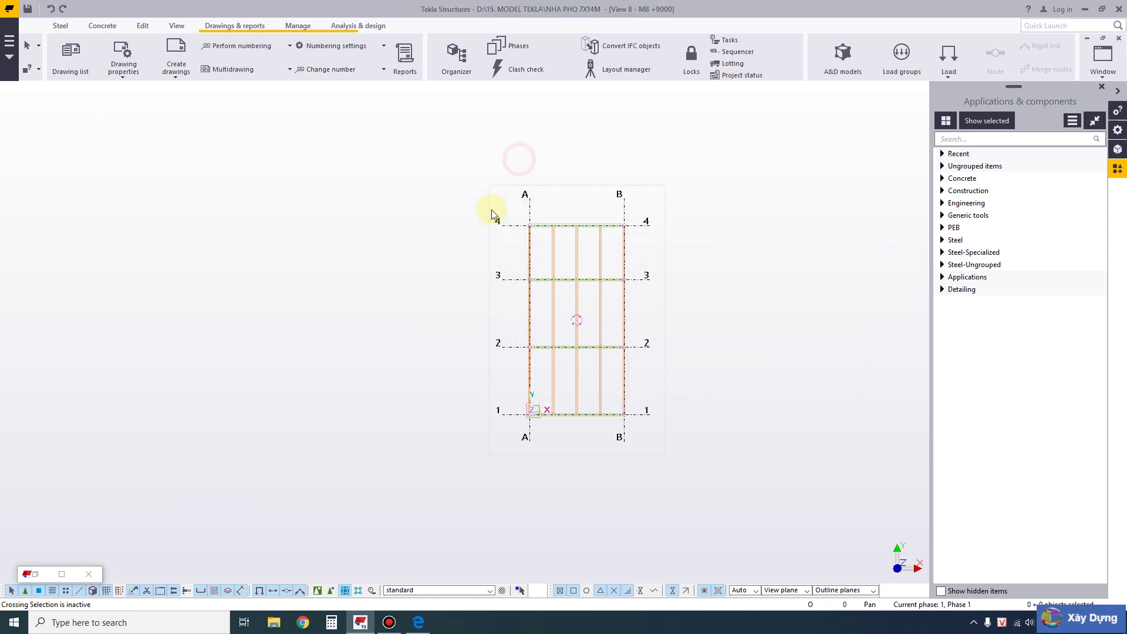
- In the KHUNG TEN A3 layout's A3 GA table layout, set the TPL A3 table's y corner offset to 5
click(118, 74)
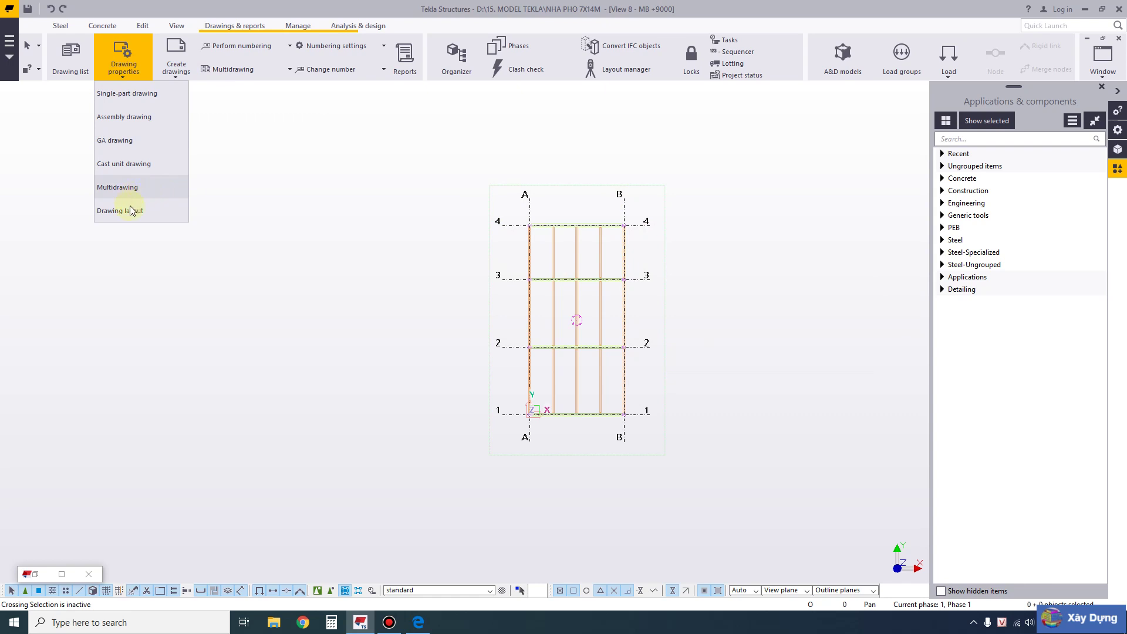
click(132, 210)
click(365, 233)
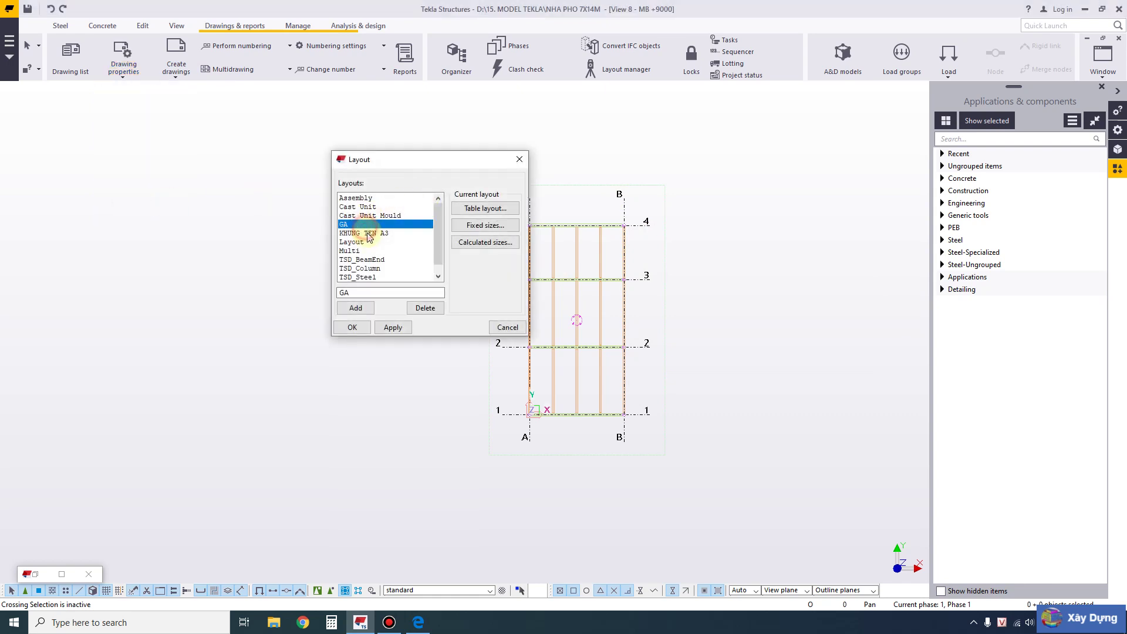
click(469, 216)
click(692, 297)
click(785, 301)
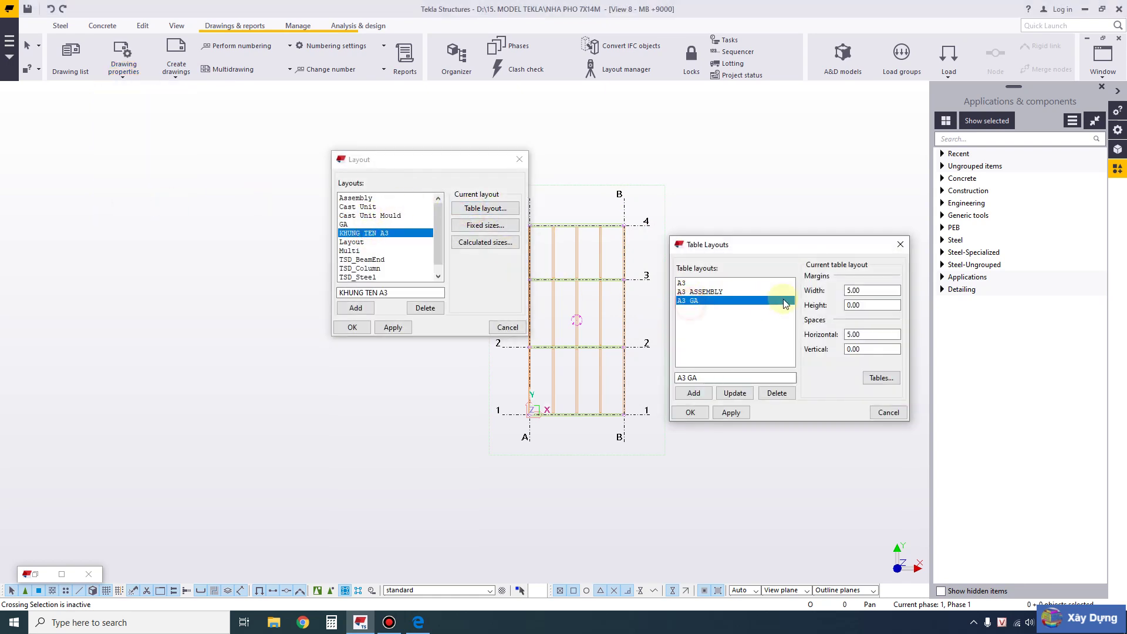
double_click(850, 303)
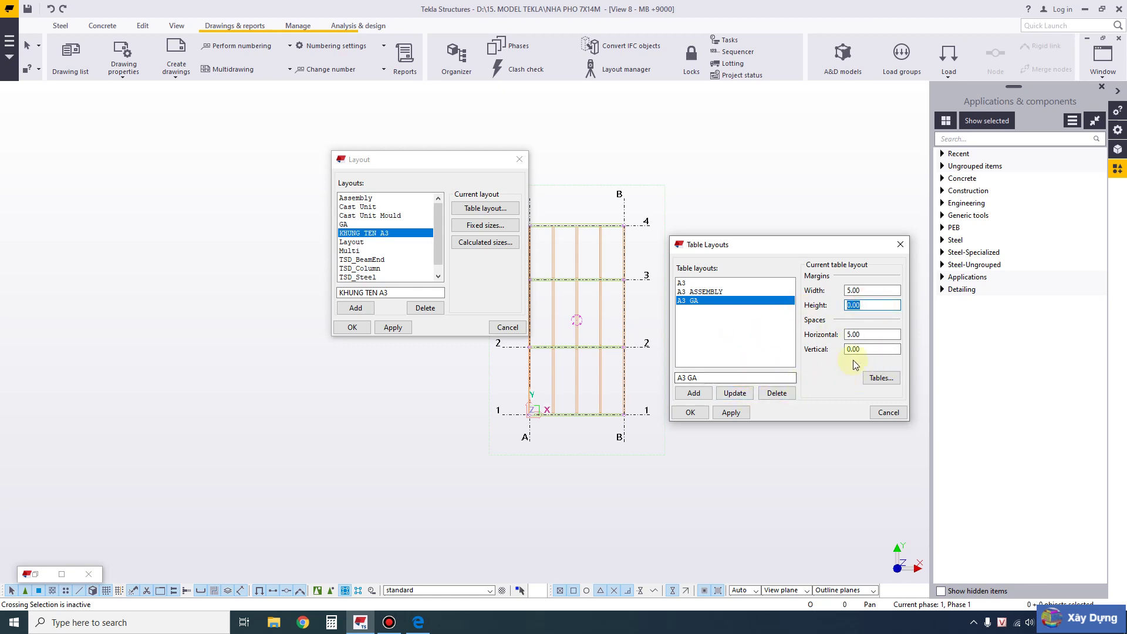
click(881, 377)
click(884, 233)
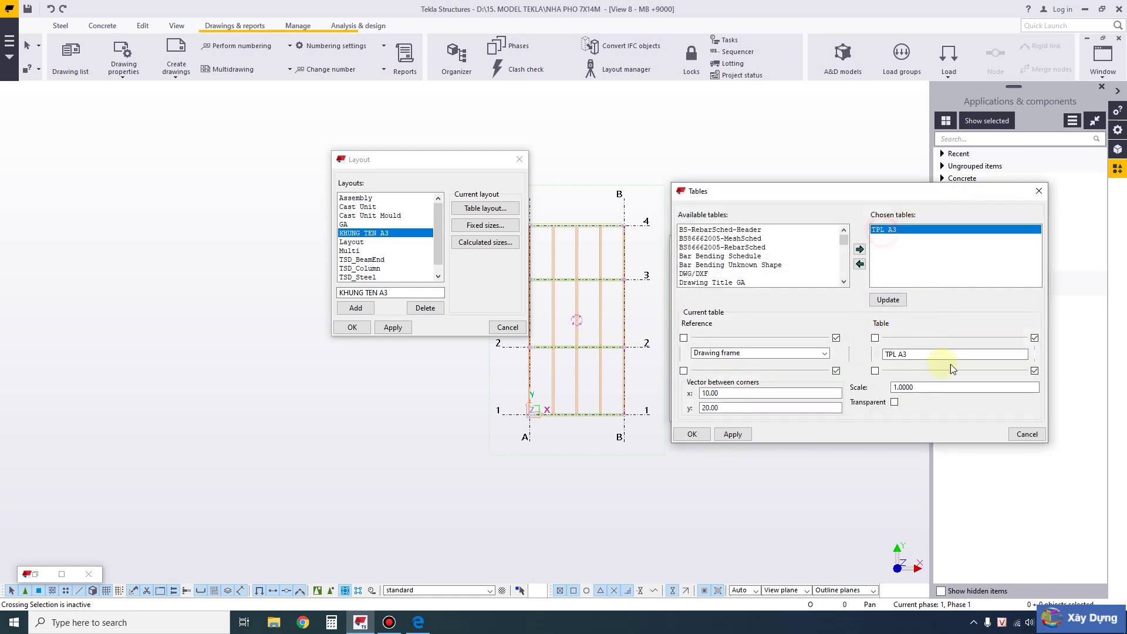
double_click(721, 407)
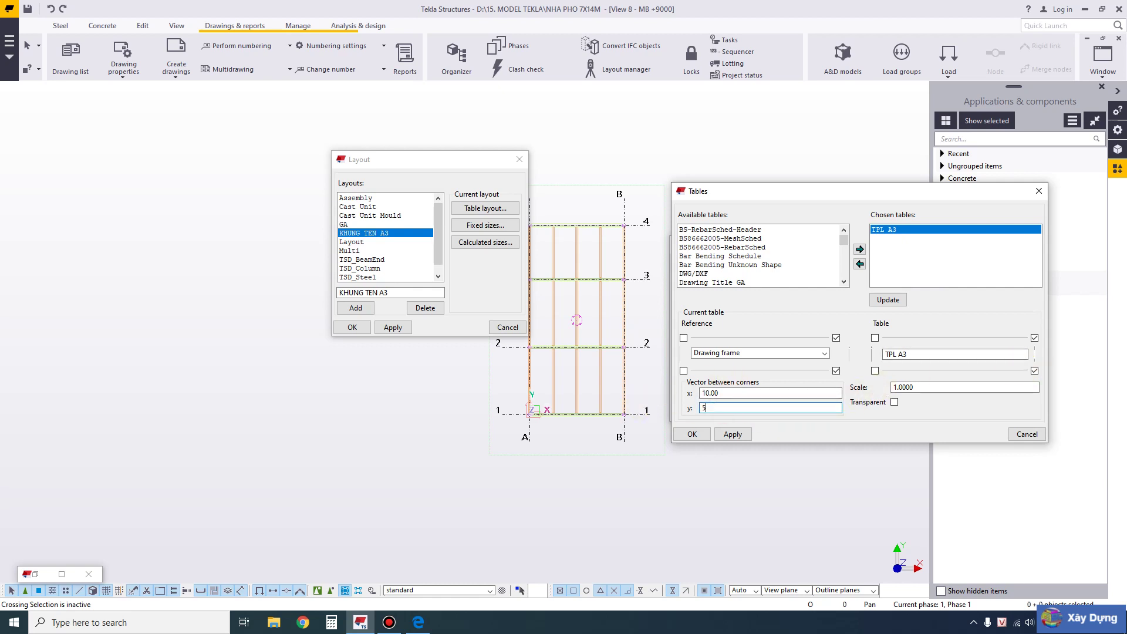
text(5)
click(692, 434)
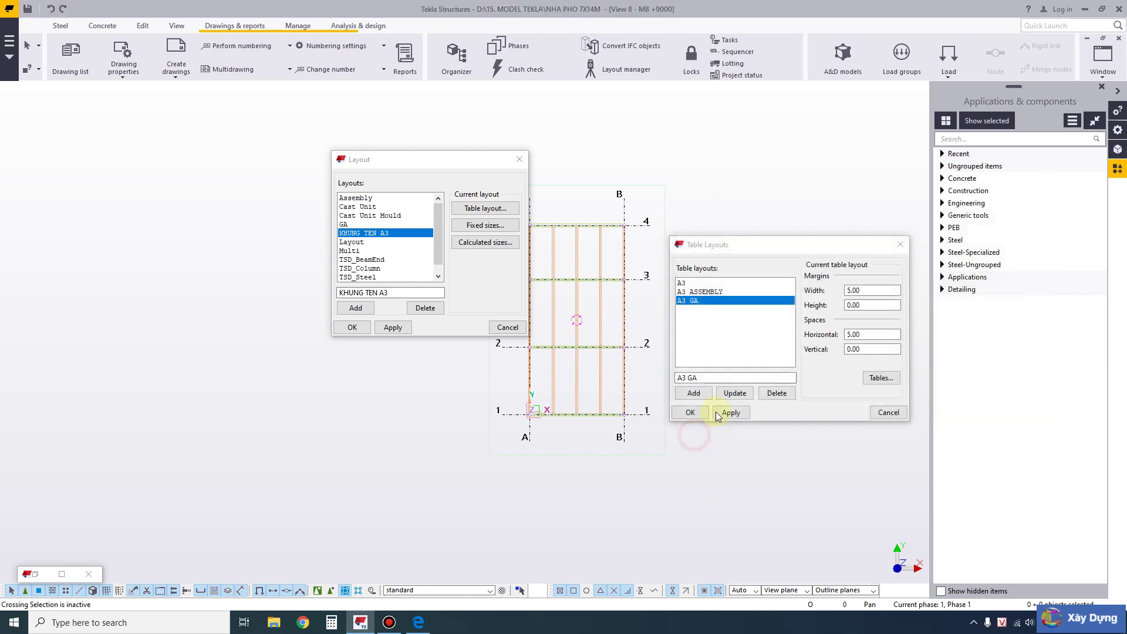
- Update the A3 GA table layout and save it together with the KHUNG TEN A3 layout, closing both dialogs
click(734, 393)
click(731, 412)
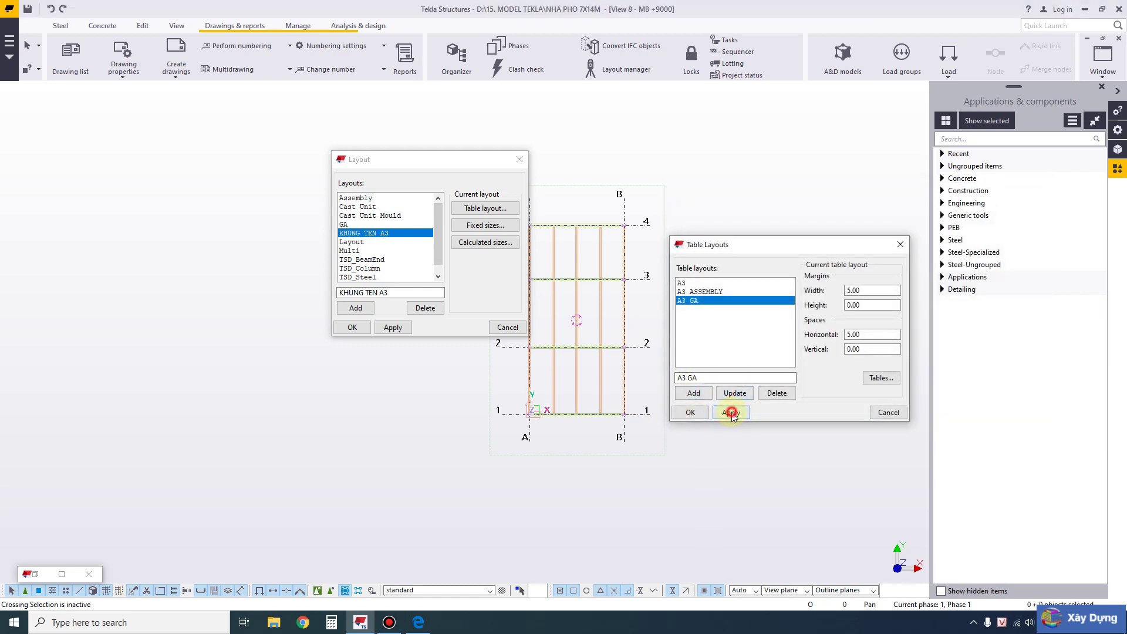
click(691, 412)
click(392, 326)
click(352, 327)
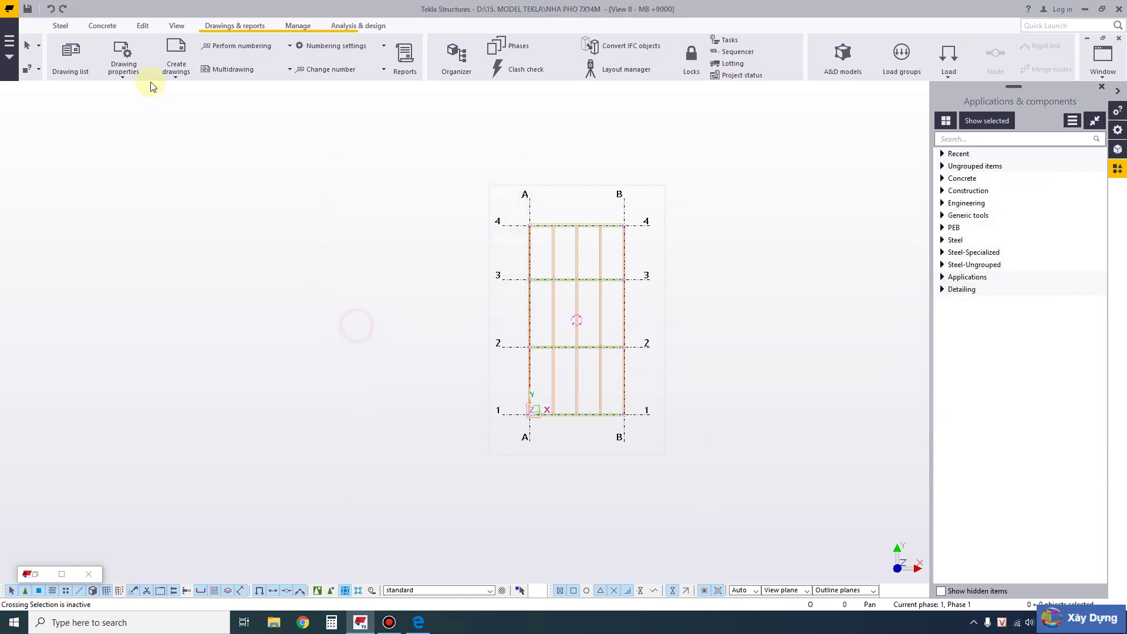
- Bring up the drawing list and open drawing [3] to check the title block's position in the frame
click(93, 75)
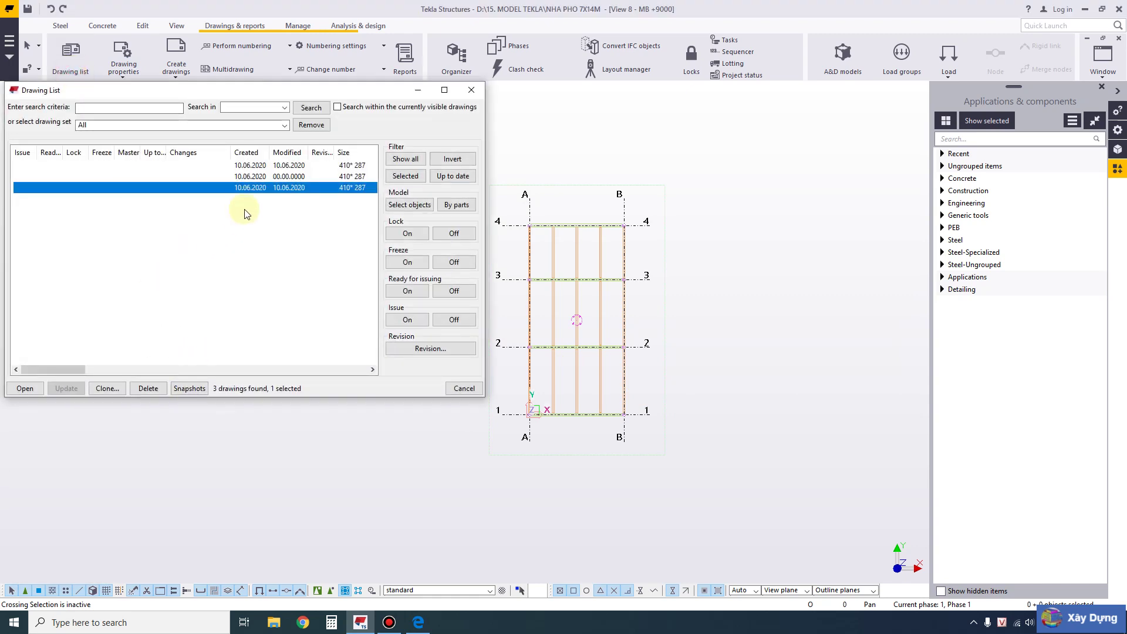
click(251, 187)
double_click(251, 187)
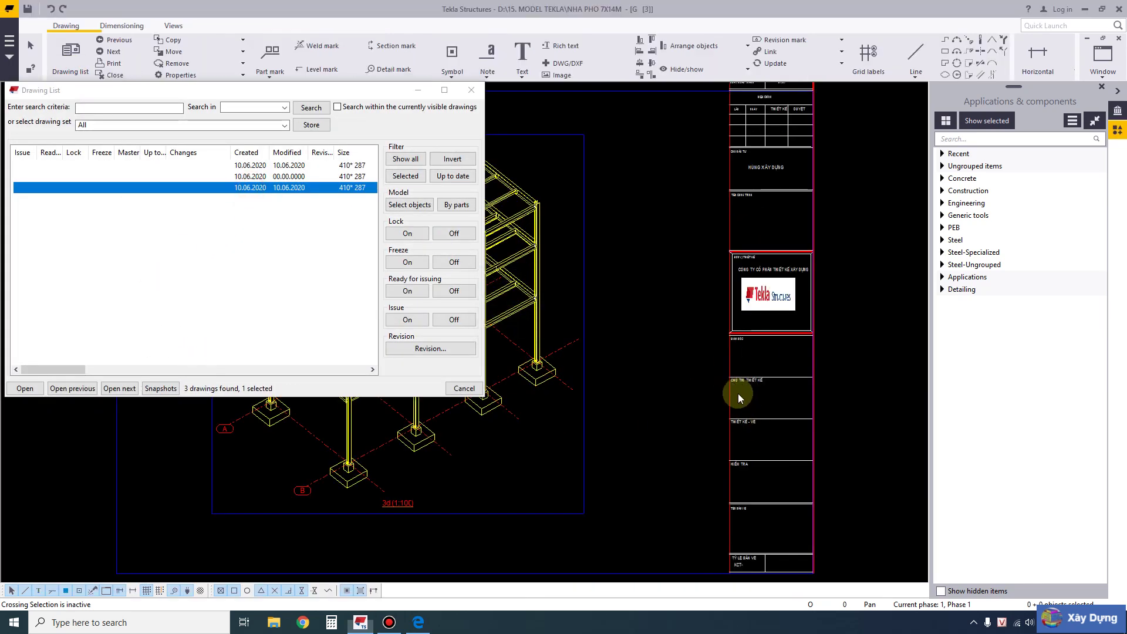
- Measure the vertical distance between the title block's upper end and the drawing frame's upper edge, and select the title block
scroll(738, 183, up, 3)
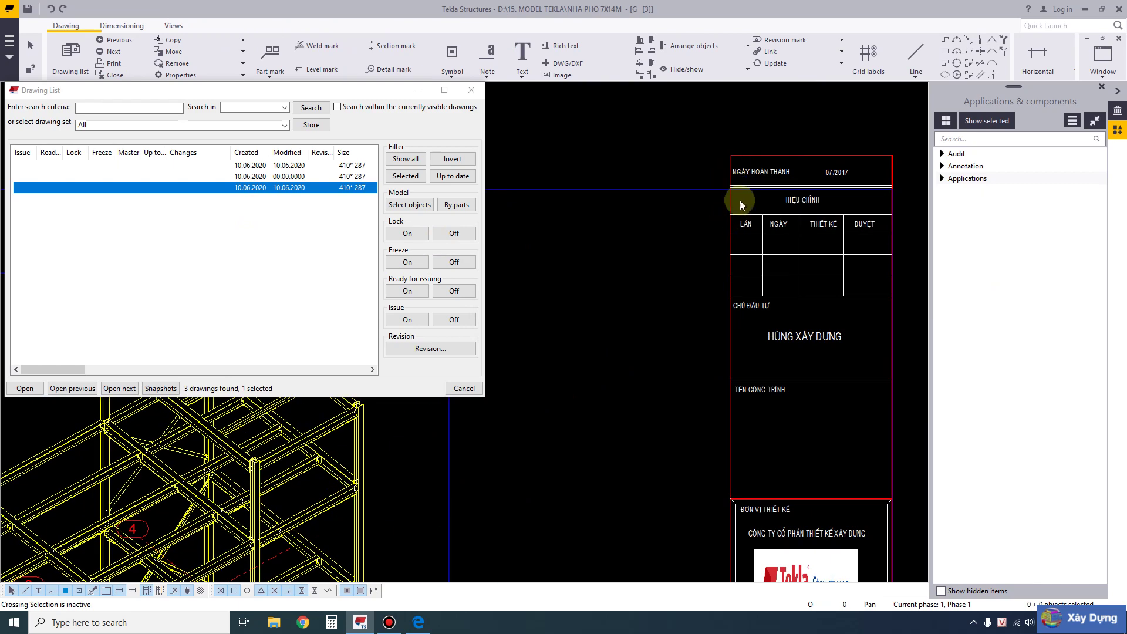
scroll(674, 203, up, 1)
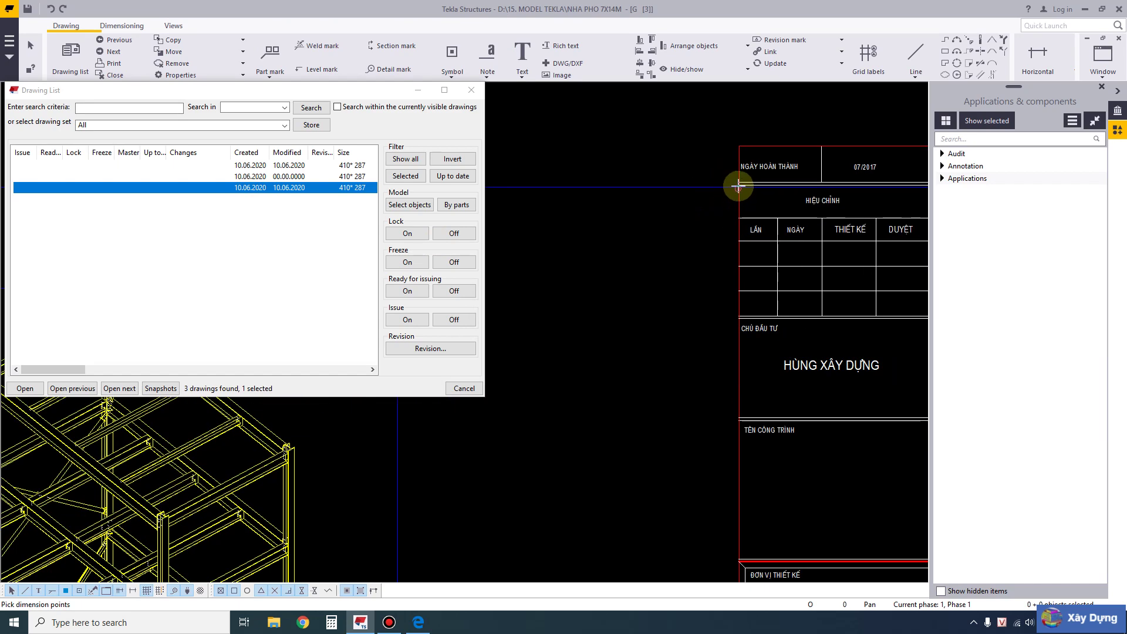
scroll(657, 259, up, 5)
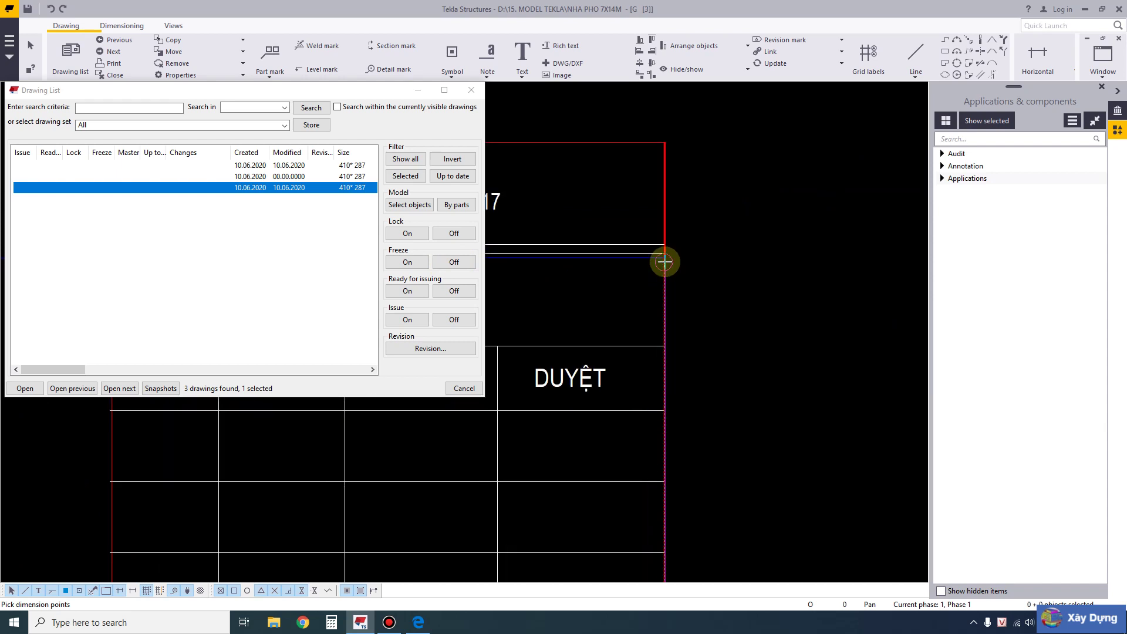
click(663, 260)
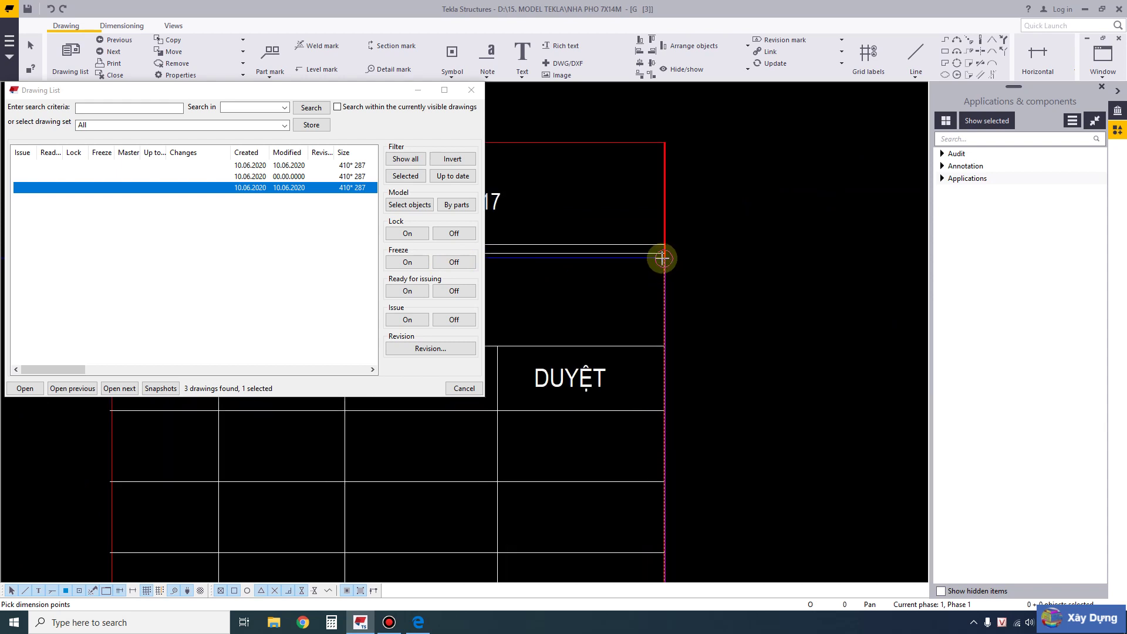
click(664, 141)
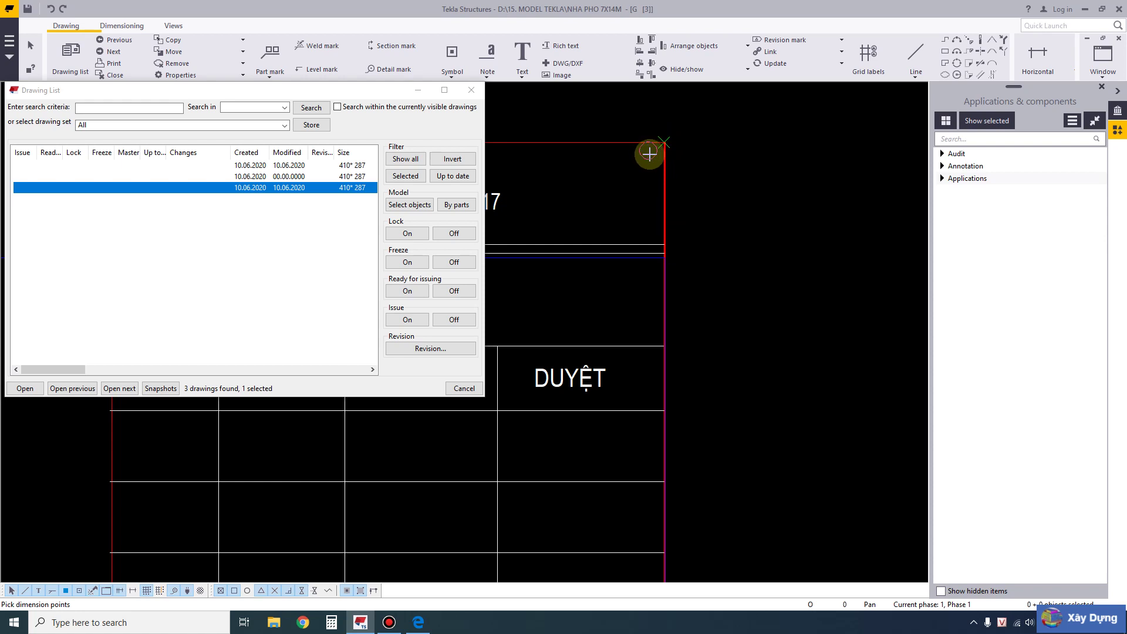
click(666, 258)
scroll(715, 247, down, 1)
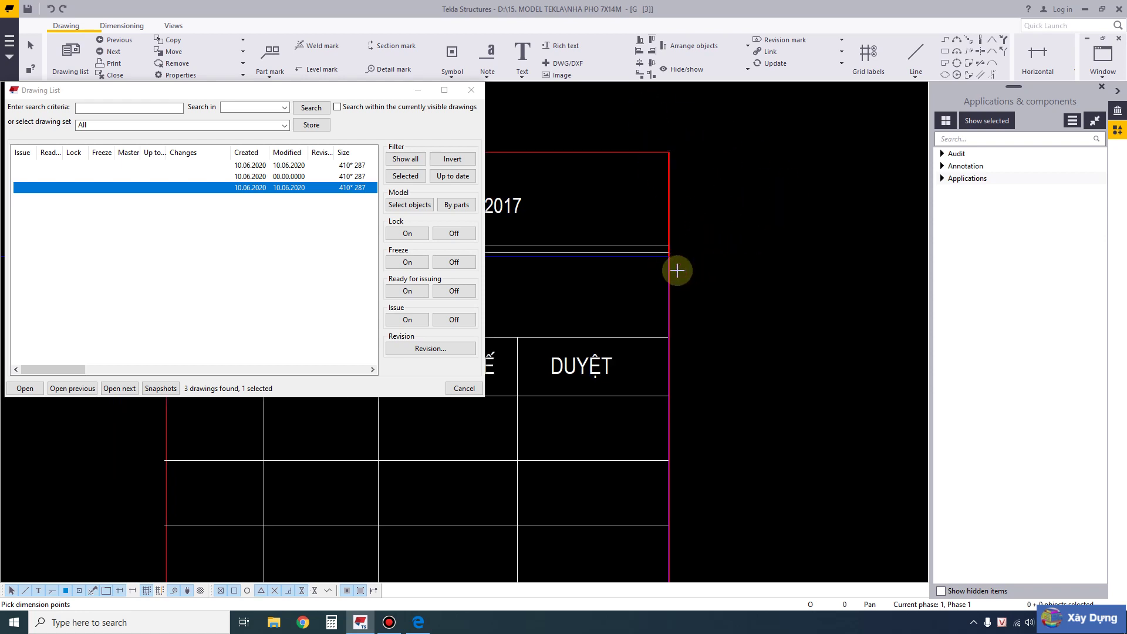
click(667, 152)
scroll(722, 263, down, 4)
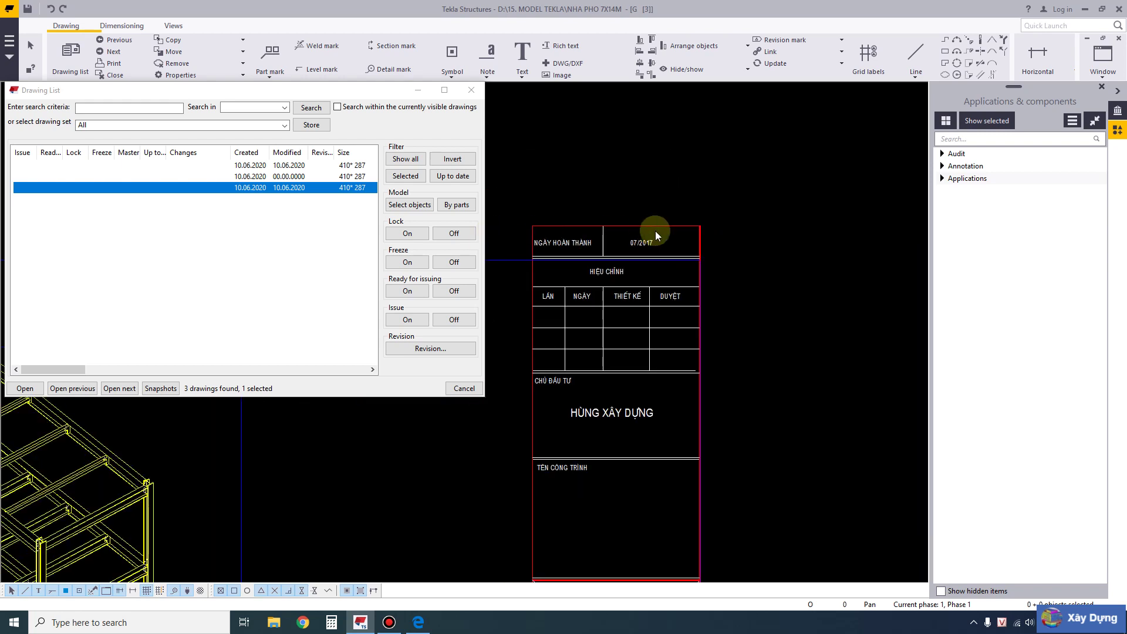
scroll(741, 291, down, 3)
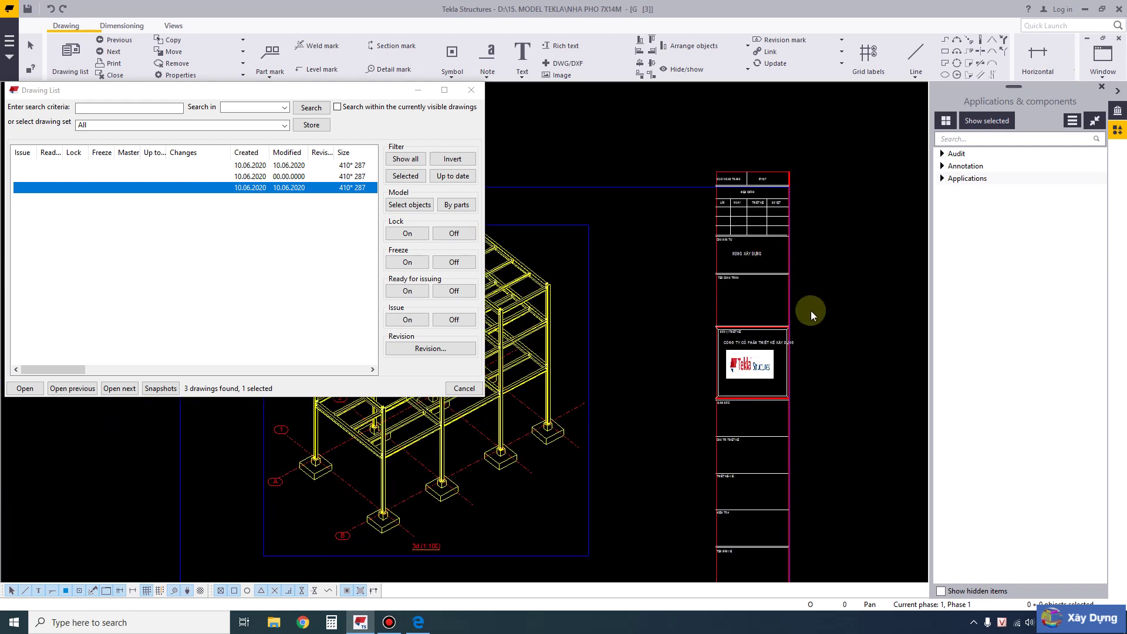
click(712, 306)
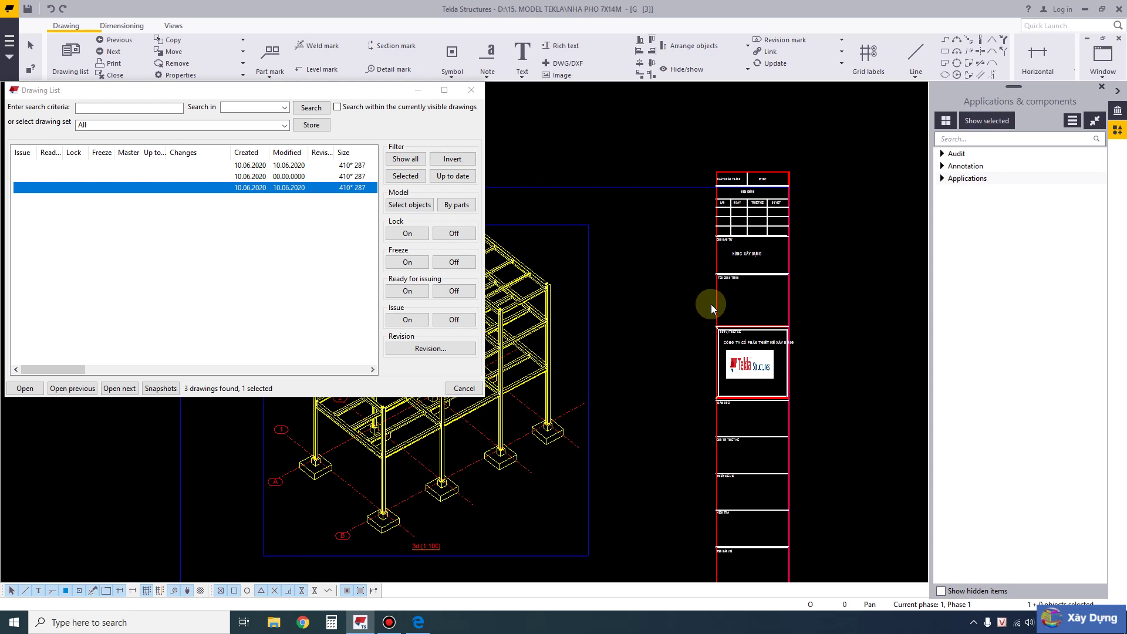